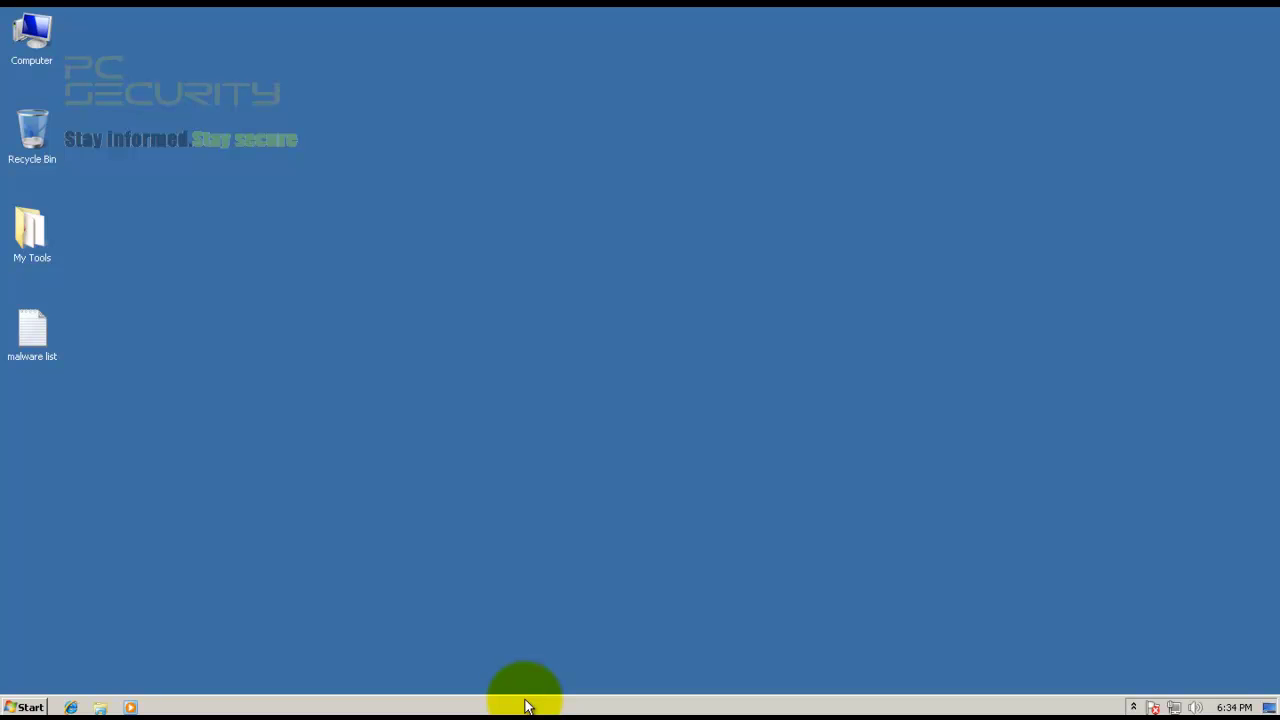
Step: Open Security Essentials from the notification-area icon and update the virus and spyware definitions
{"action": "left_click", "coordinate": [1134, 707]}
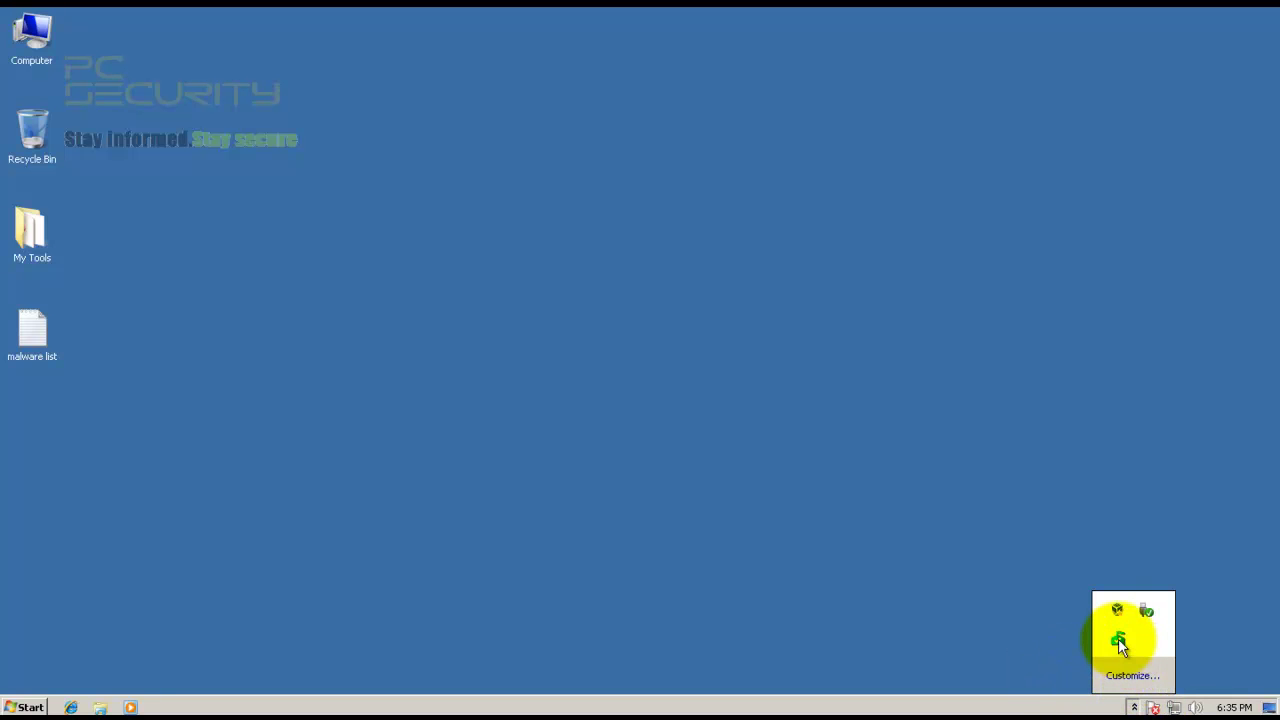
{"action": "right_click", "coordinate": [1118, 640]}
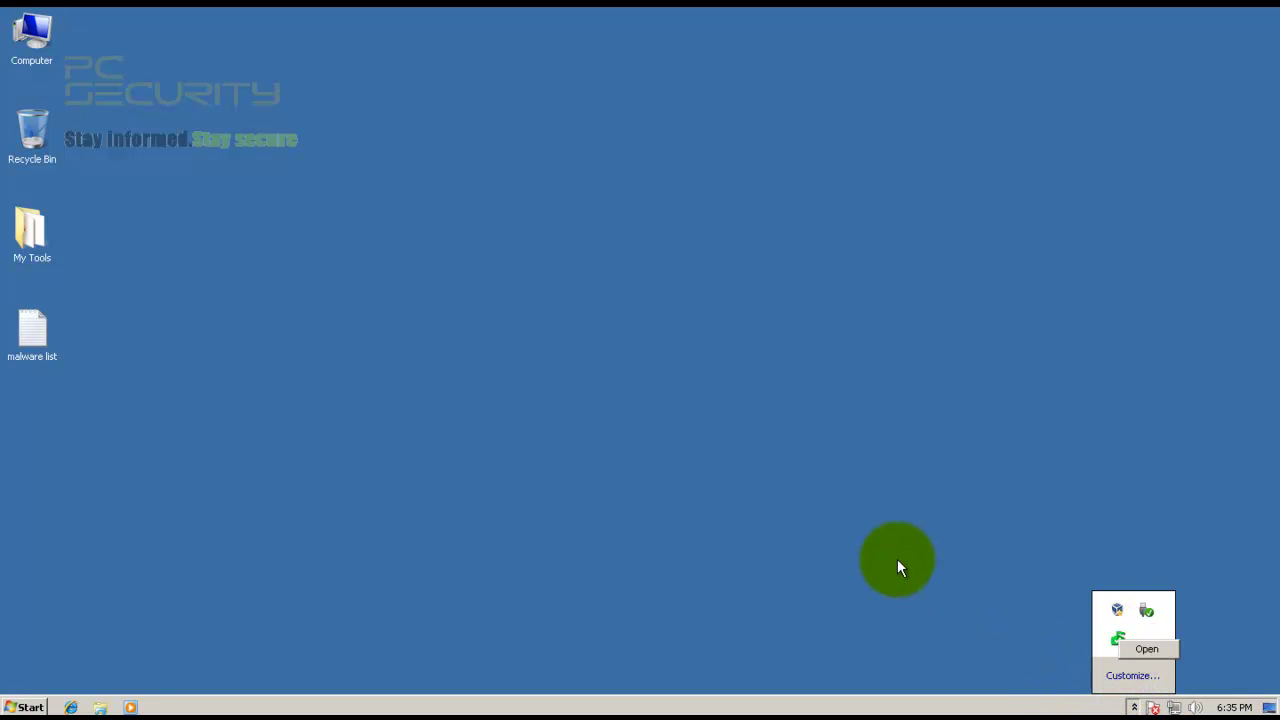
{"action": "left_click", "coordinate": [1140, 649]}
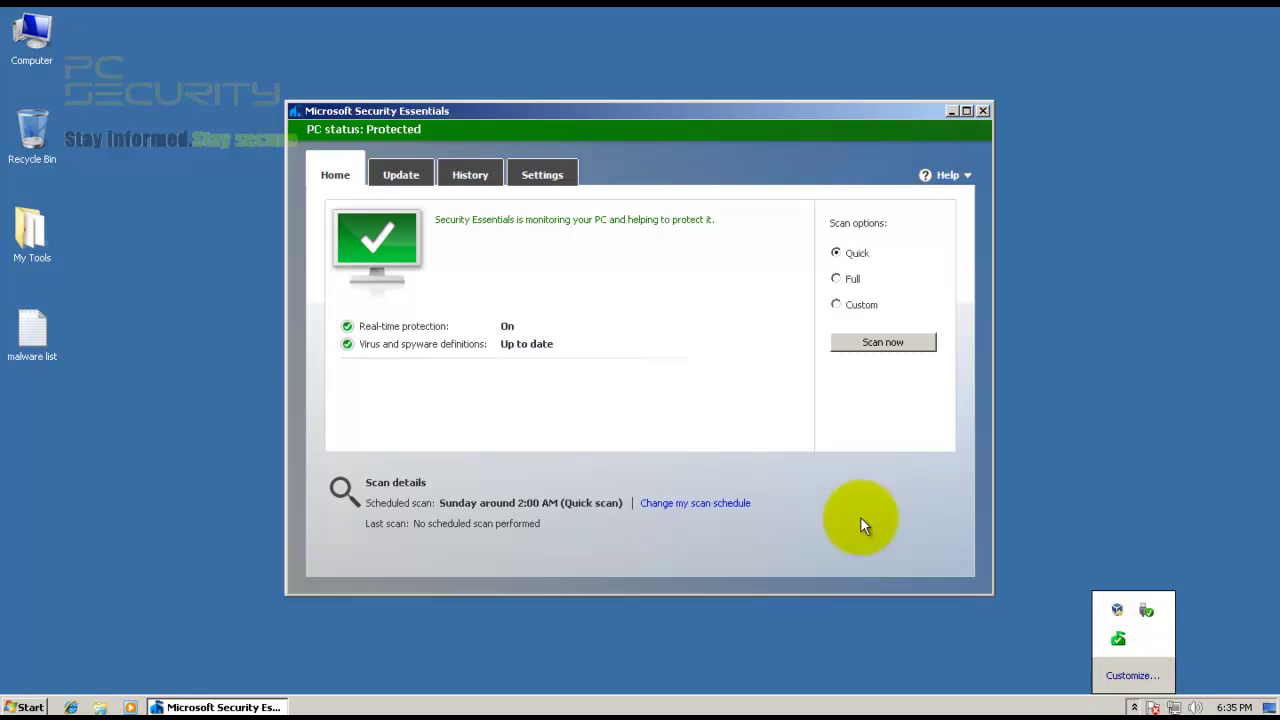
{"action": "left_click", "coordinate": [404, 175]}
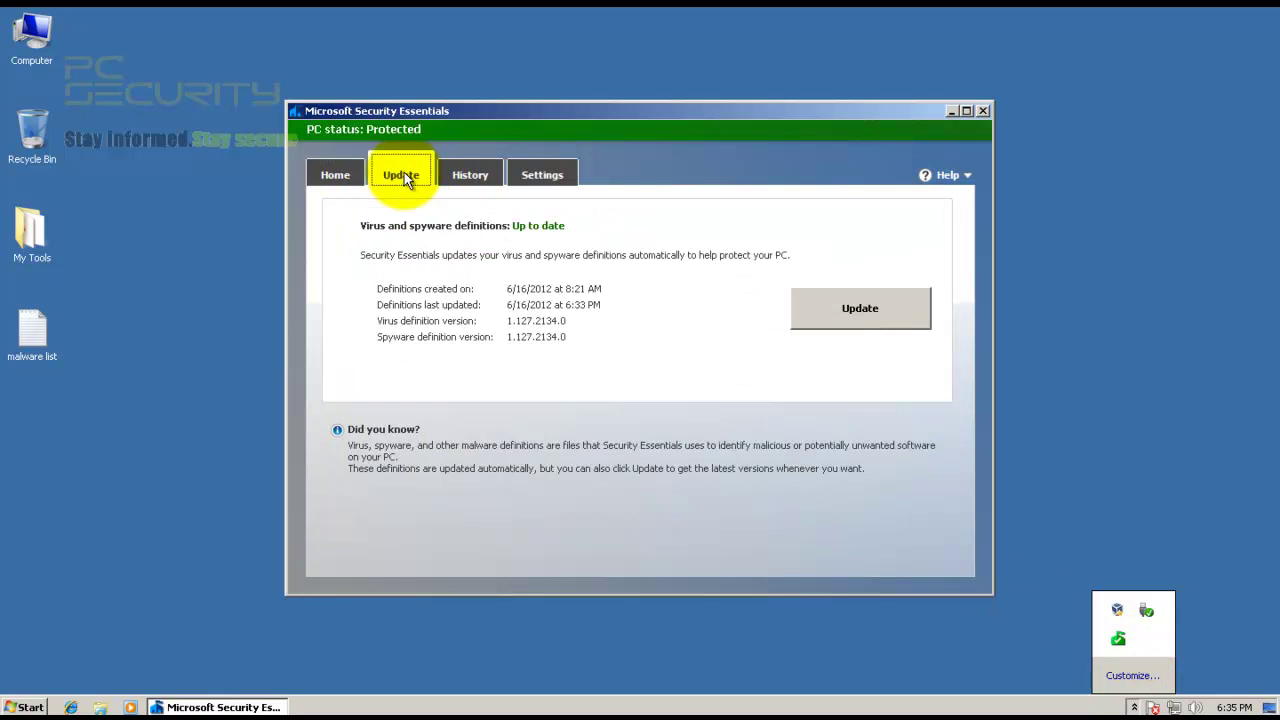
{"action": "left_click", "coordinate": [868, 310]}
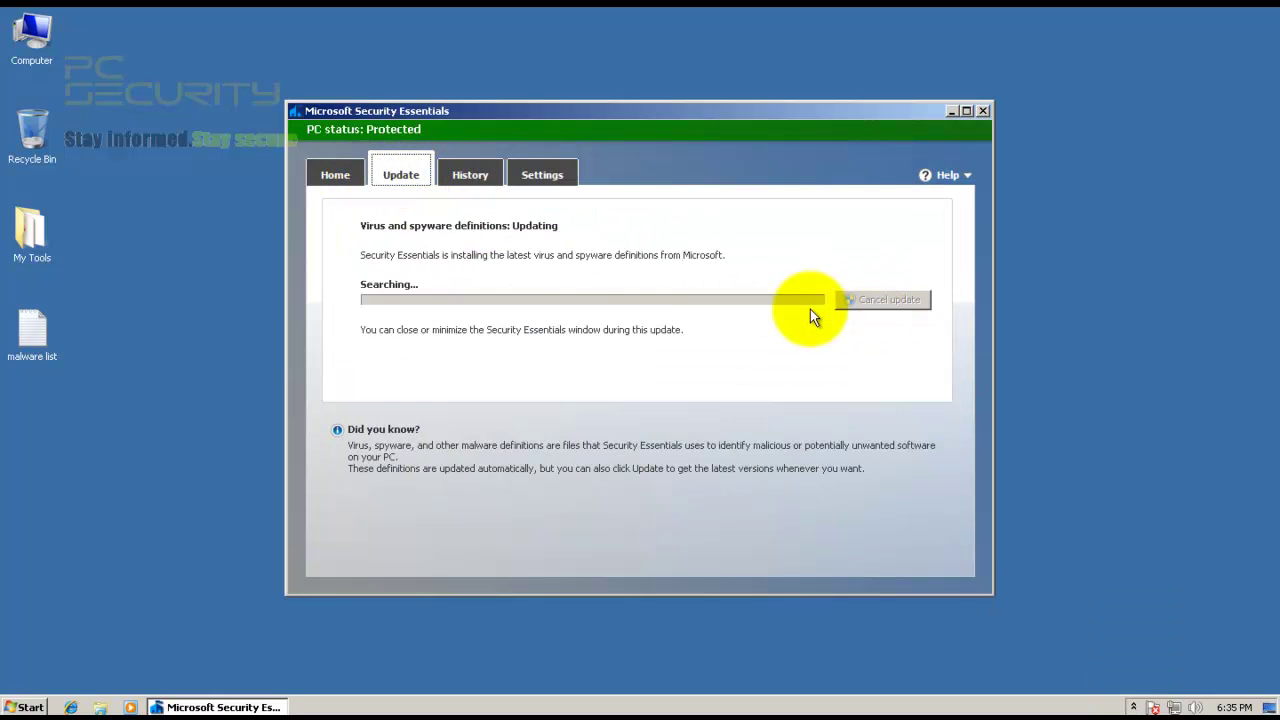
Step: Browse History and the real-time protection, advanced and MAPS settings, then return to Home
{"action": "left_click", "coordinate": [470, 172]}
{"action": "left_click", "coordinate": [521, 175]}
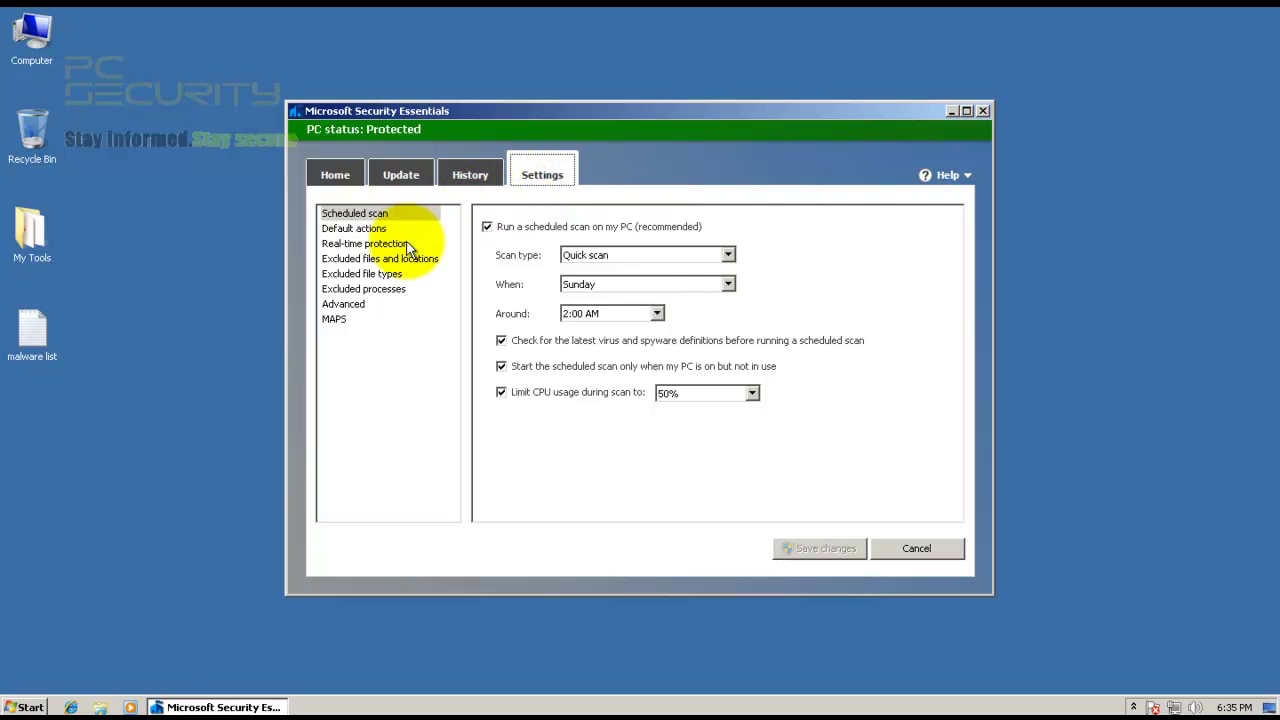
{"action": "left_click", "coordinate": [369, 245]}
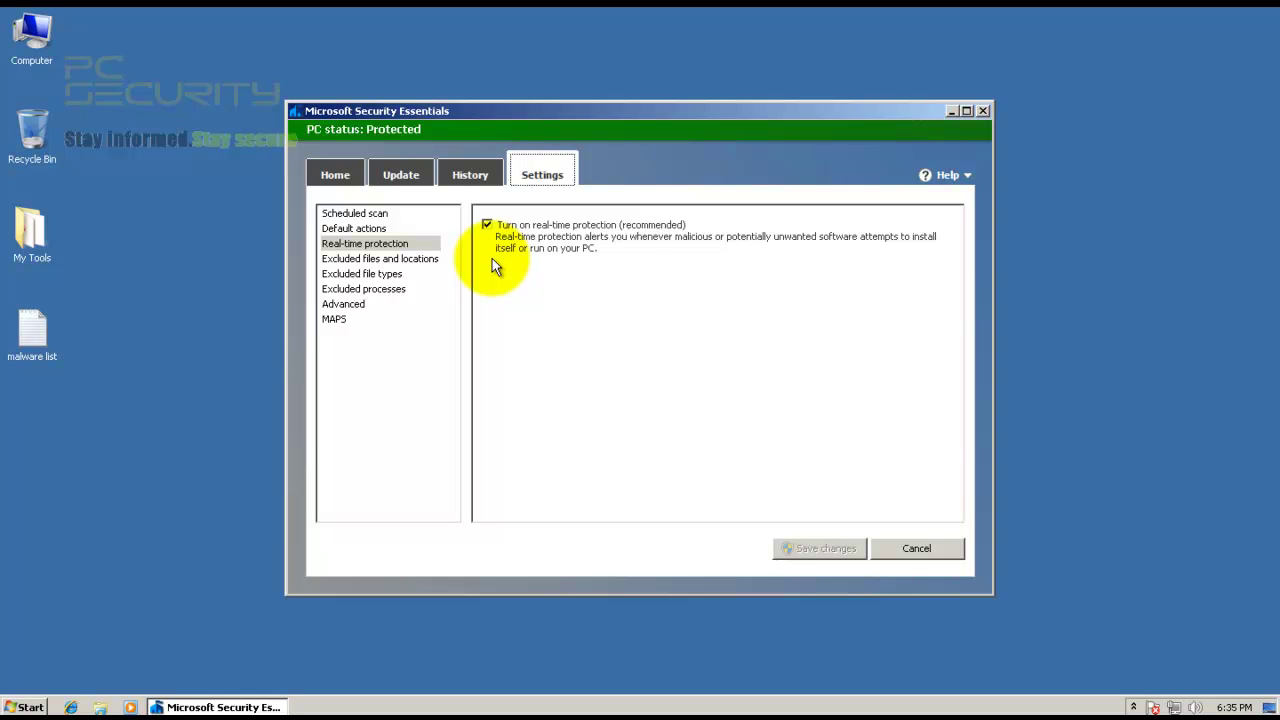
{"action": "left_click", "coordinate": [350, 306]}
{"action": "left_click", "coordinate": [355, 243]}
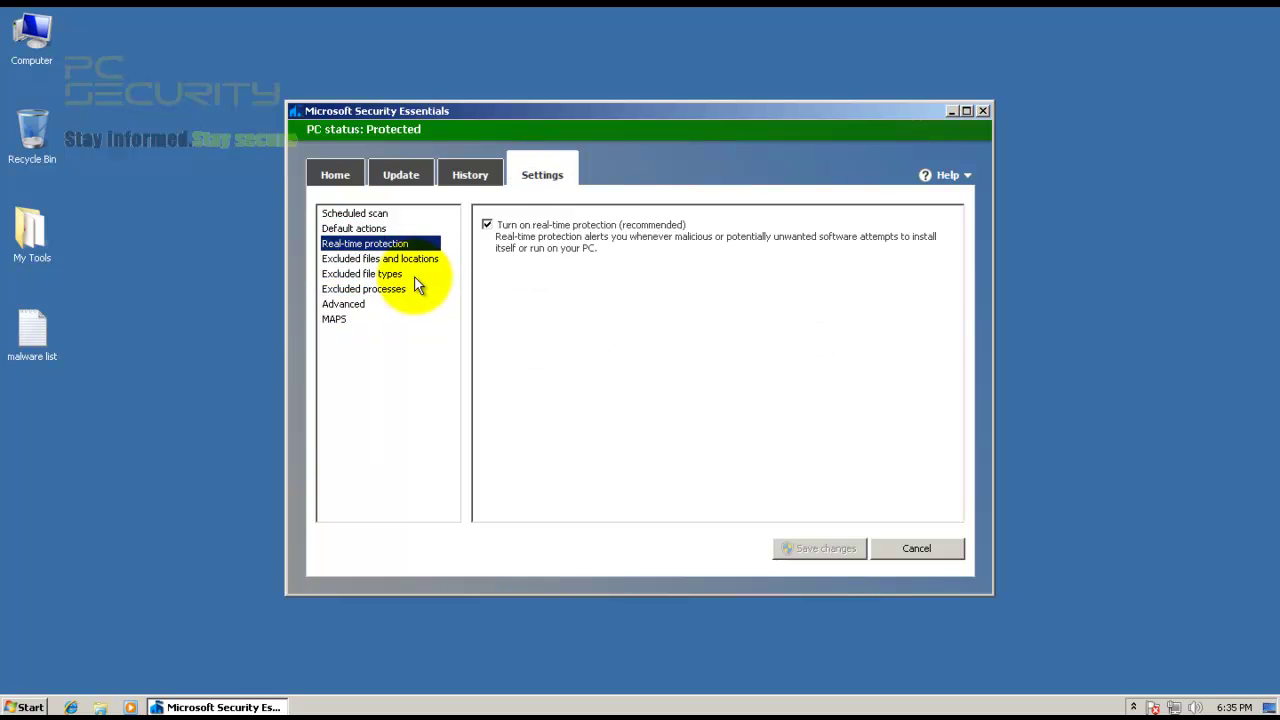
{"action": "left_click", "coordinate": [356, 320]}
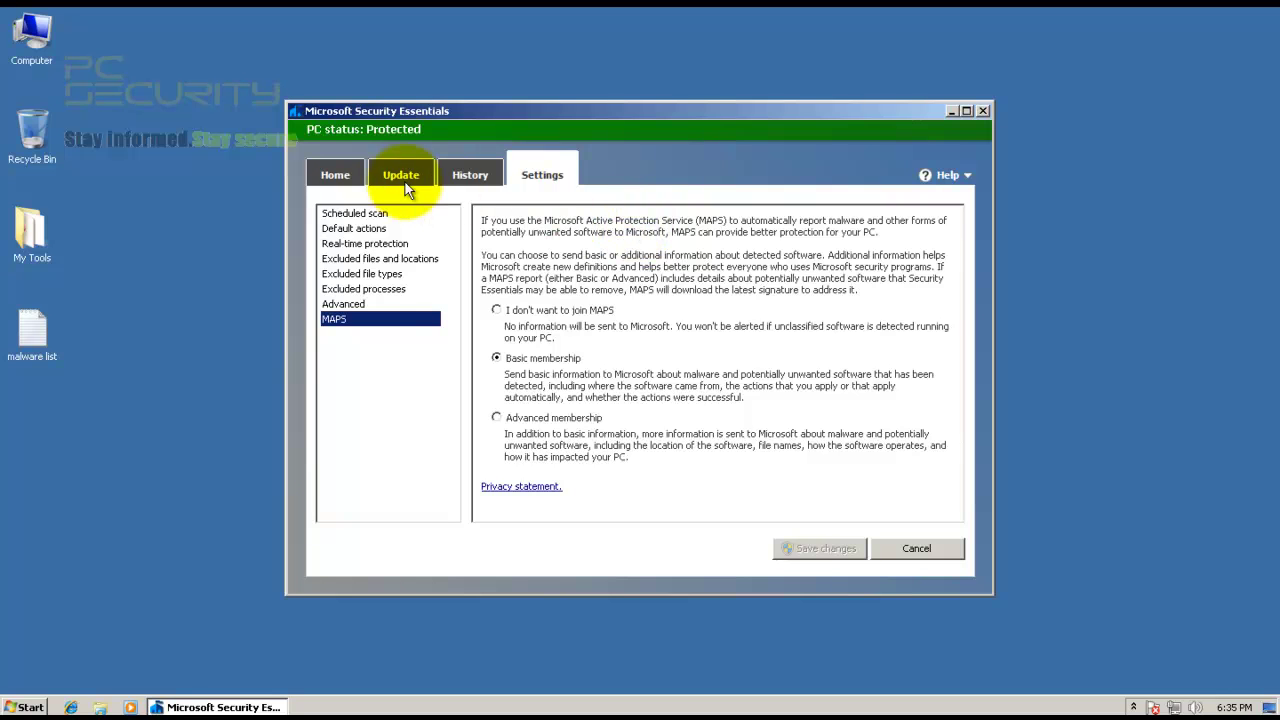
{"action": "left_click", "coordinate": [335, 172]}
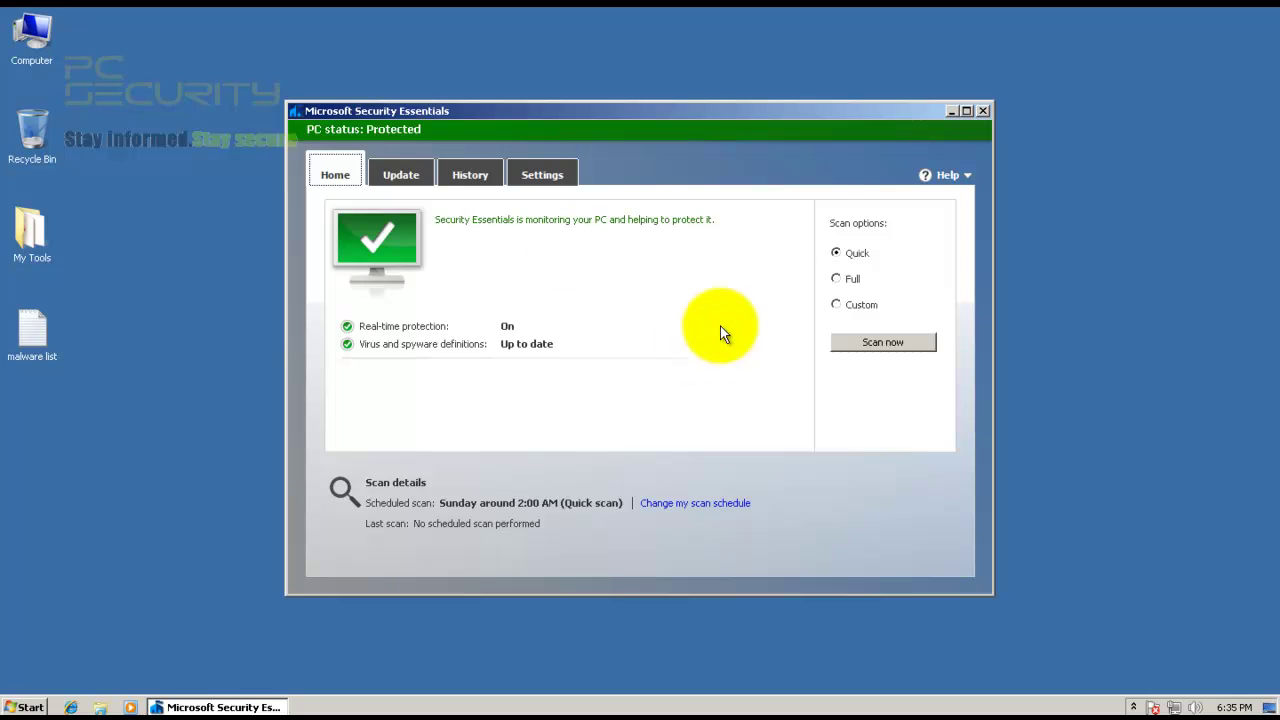
{"action": "left_click", "coordinate": [392, 170]}
{"action": "left_click", "coordinate": [345, 167]}
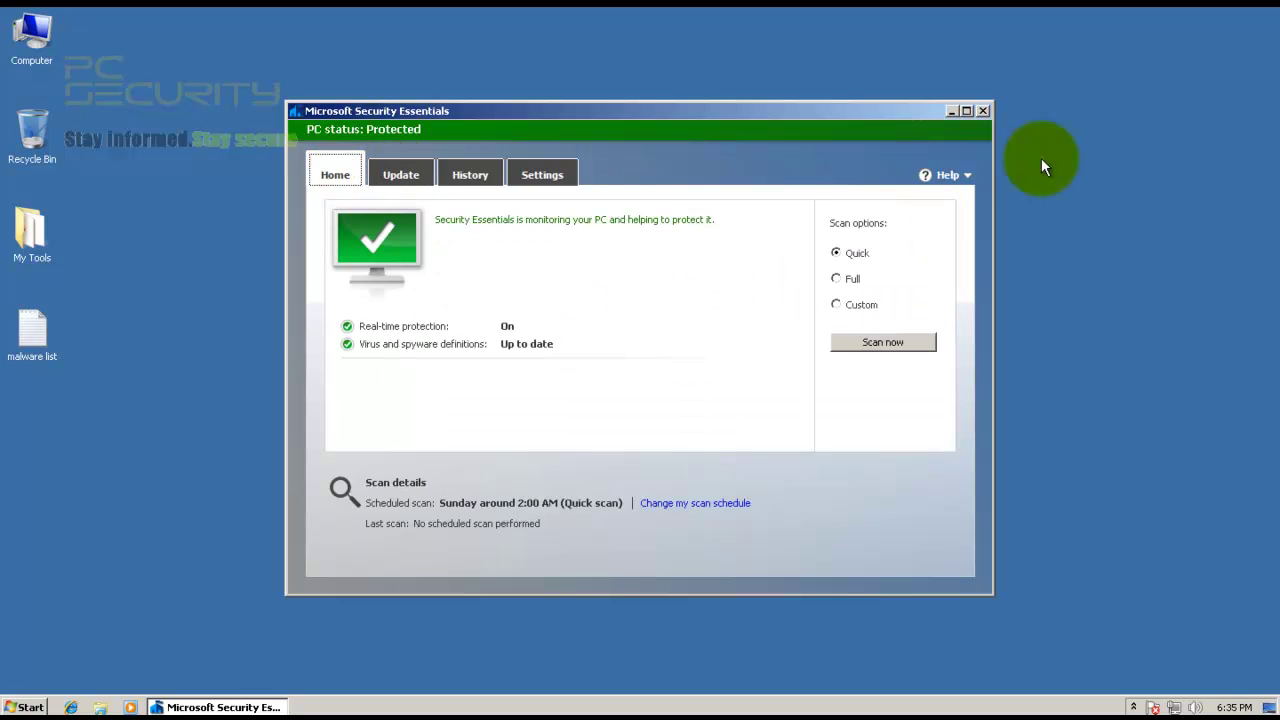
Step: Close Security Essentials, snap Internet Explorer right and the malware list Notepad file left
{"action": "left_click", "coordinate": [982, 112]}
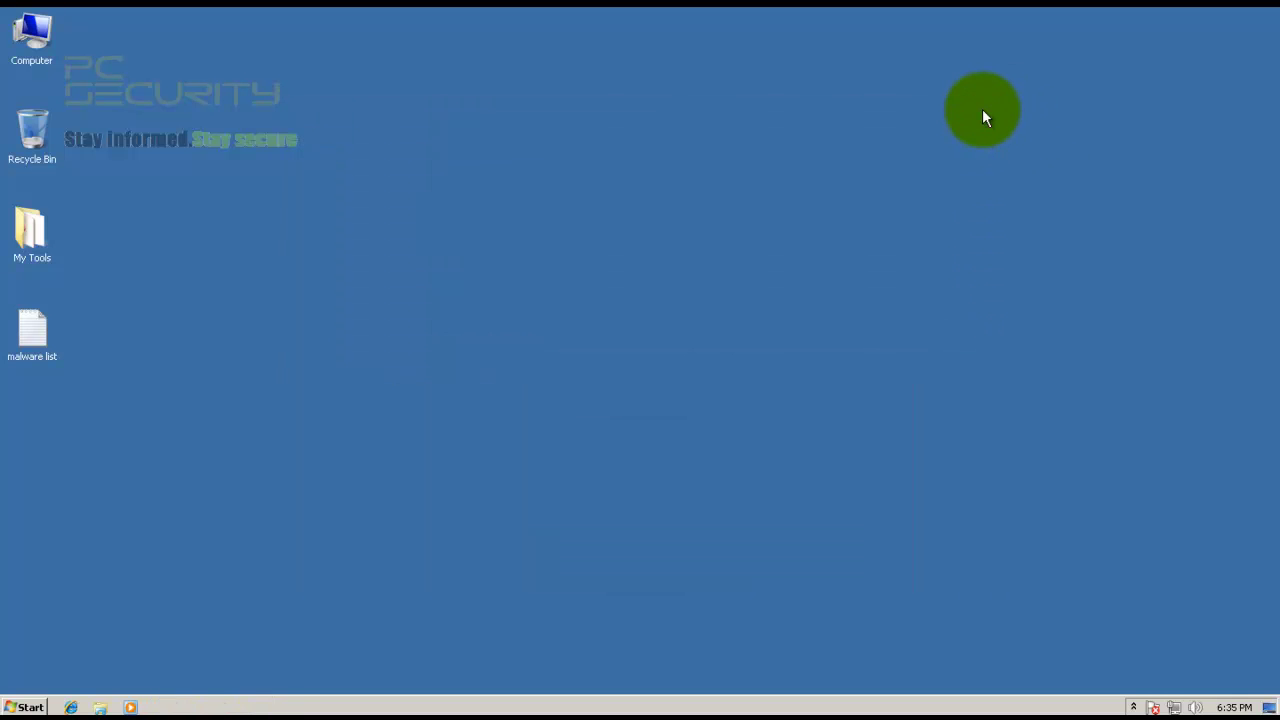
{"action": "left_click", "coordinate": [71, 707]}
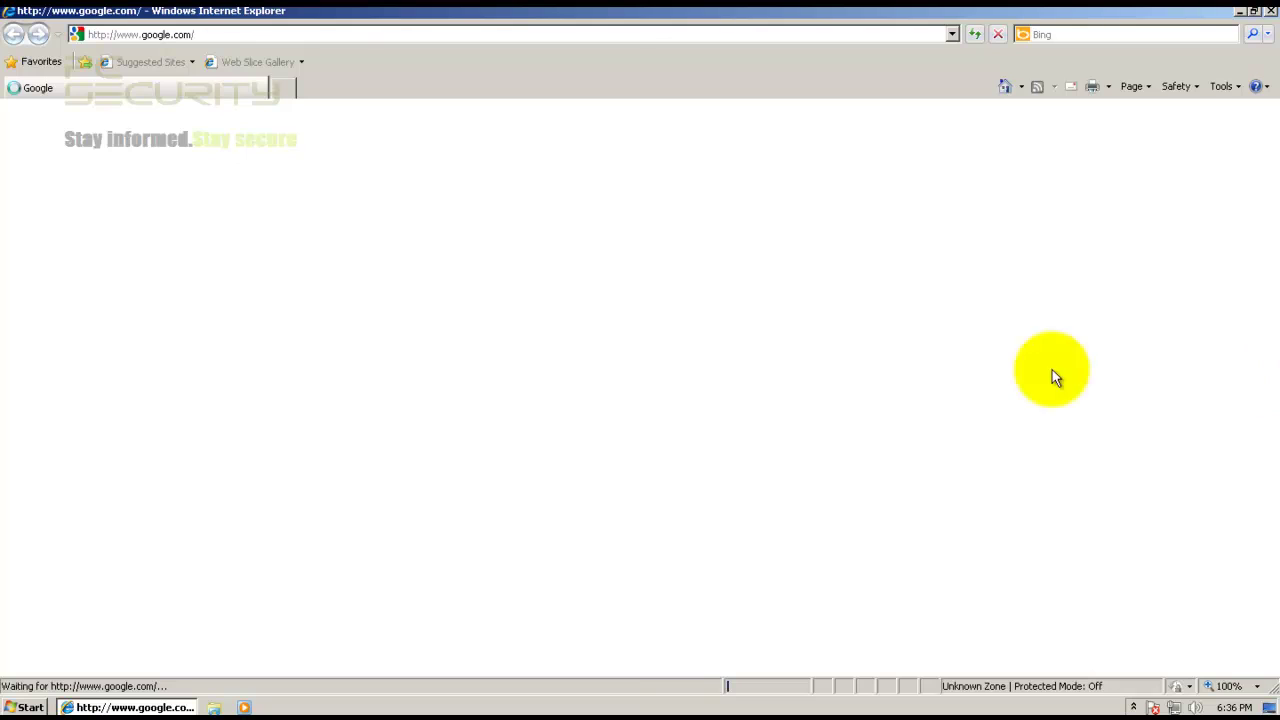
{"action": "key", "text": "super+Right"}
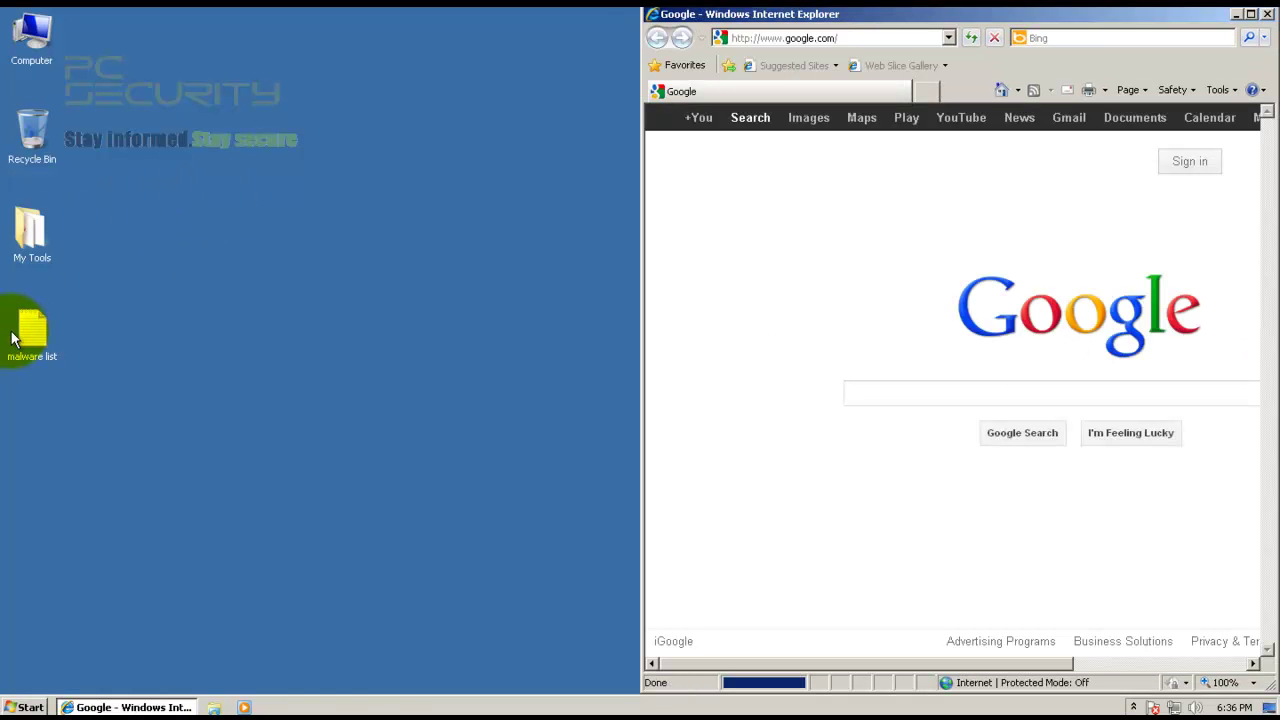
{"action": "double_click", "coordinate": [15, 340]}
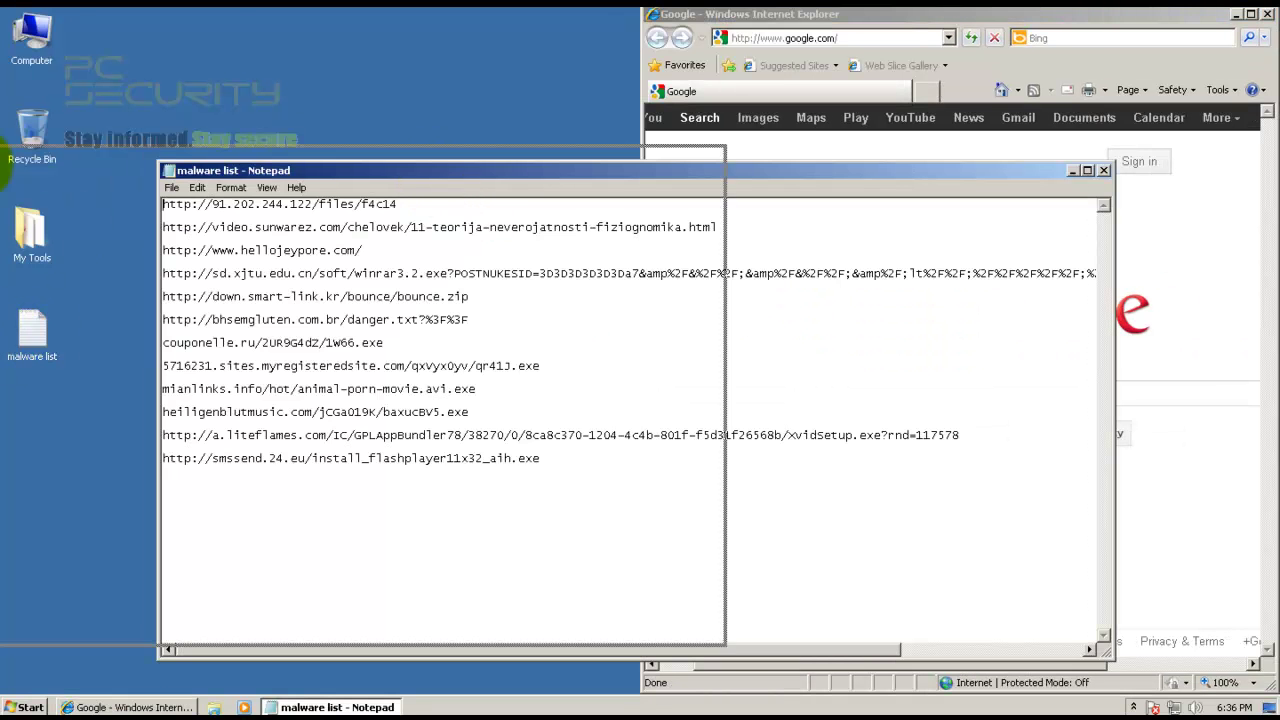
{"action": "key", "text": "super+Left"}
{"action": "left_click", "coordinate": [251, 47]}
{"action": "key", "text": "shift+Home"}
{"action": "key", "text": "ctrl+c"}
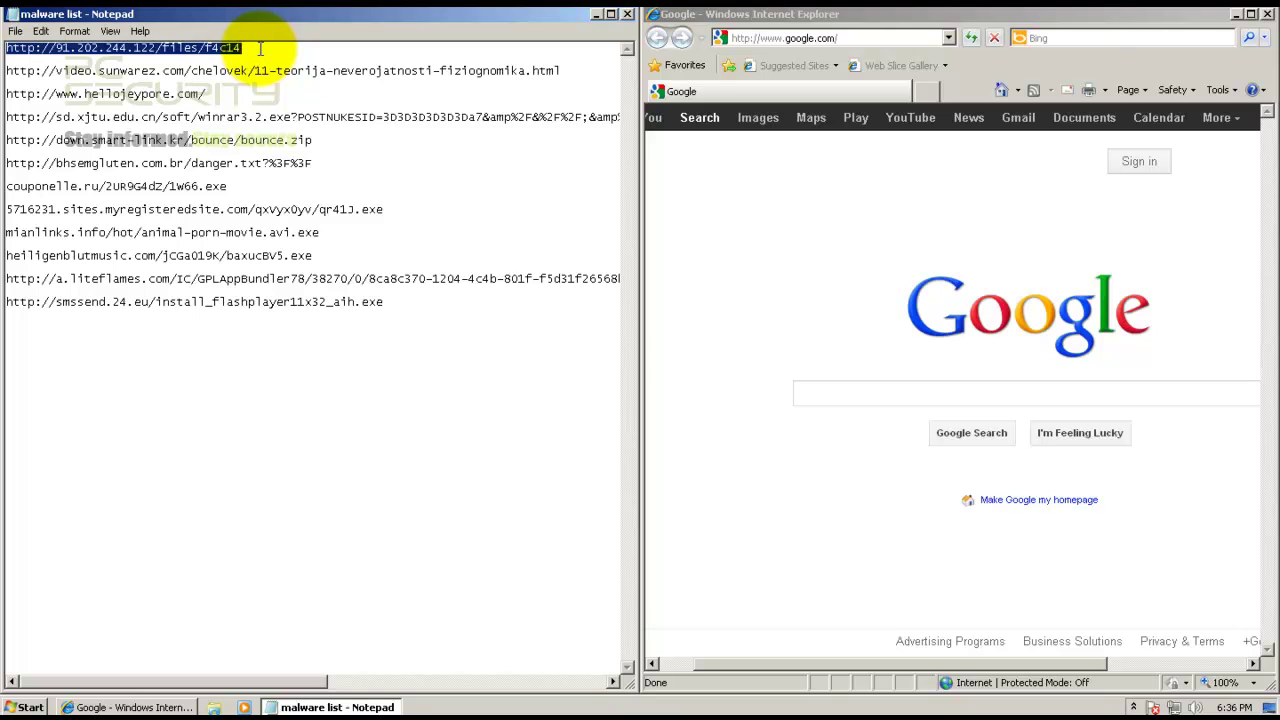
{"action": "left_click", "coordinate": [845, 40]}
{"action": "key", "text": "ctrl+v"}
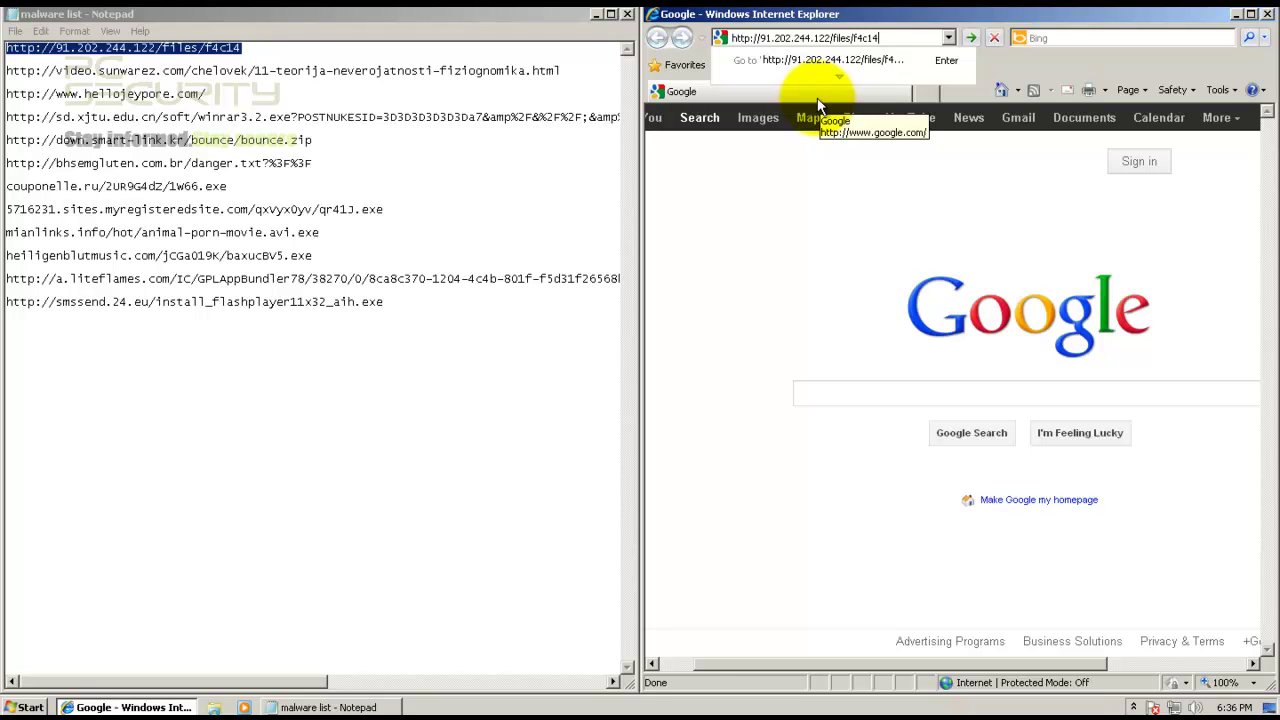
{"action": "key", "text": "Return"}
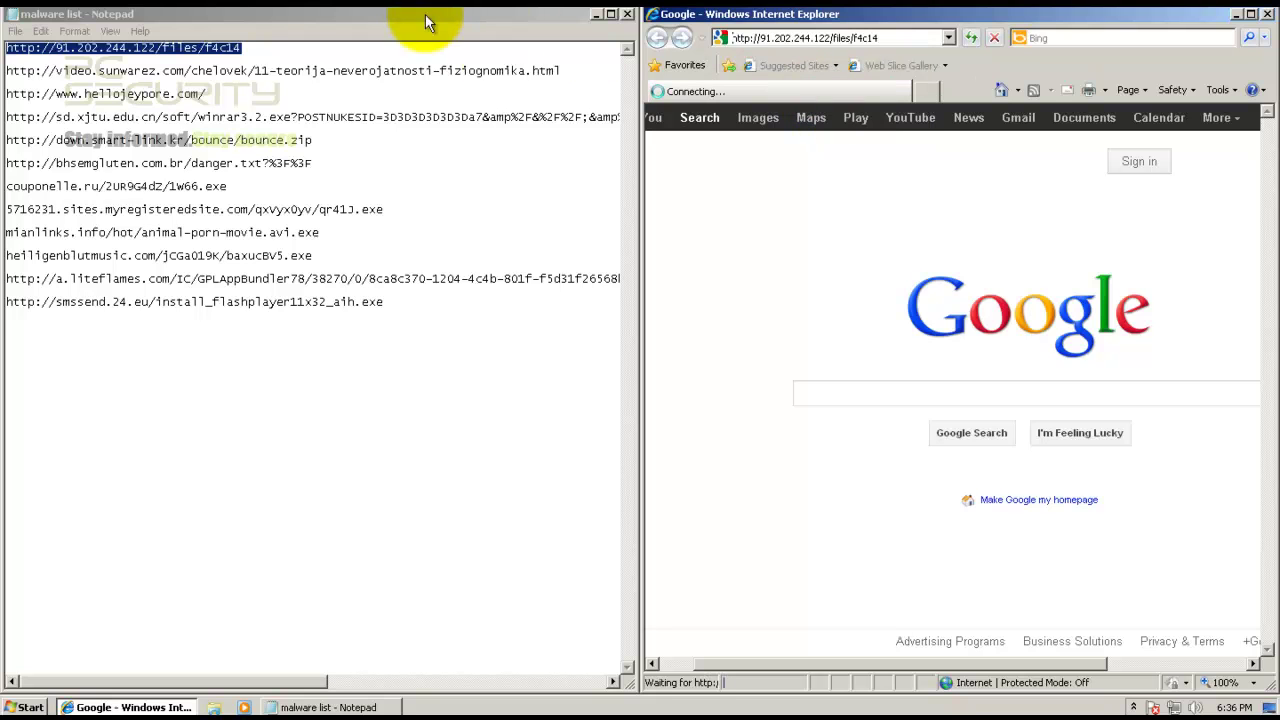
Step: Copy the second malware URL and save the f4c14 download as f4c14.exe
{"action": "left_click", "coordinate": [565, 70]}
{"action": "key", "text": "shift+Home"}
{"action": "key", "text": "ctrl+c"}
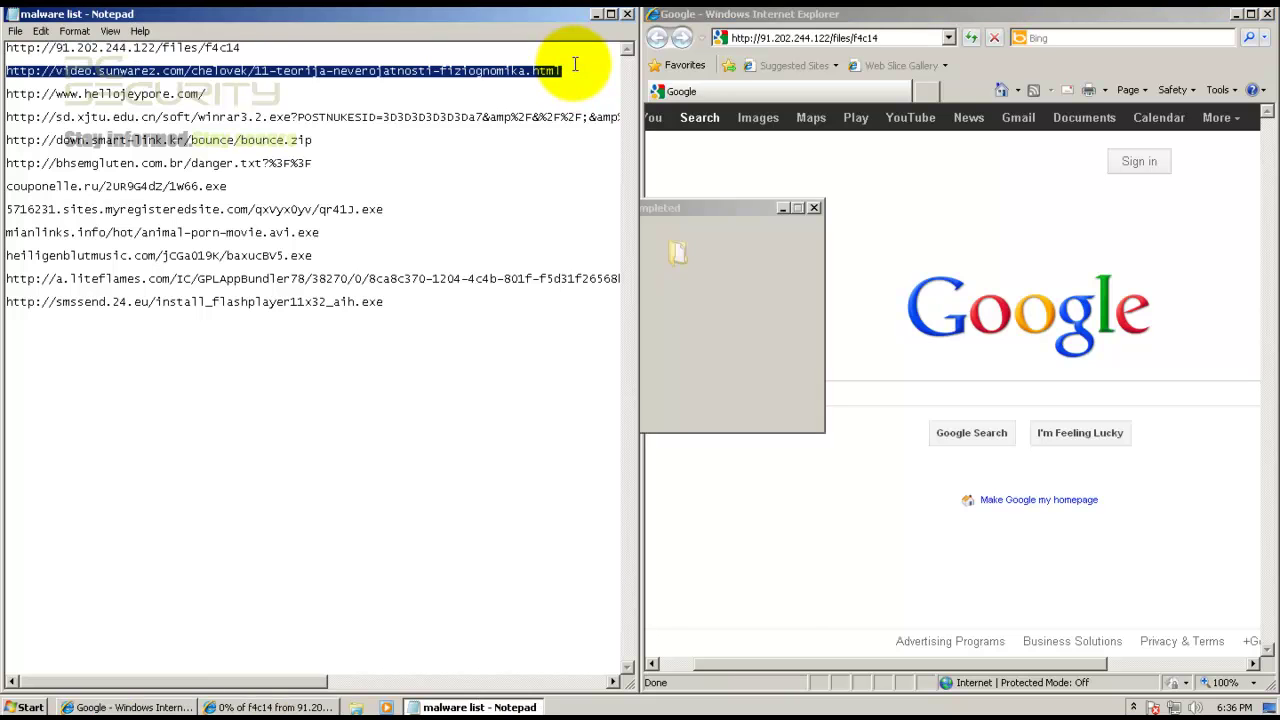
{"action": "left_click", "coordinate": [717, 310]}
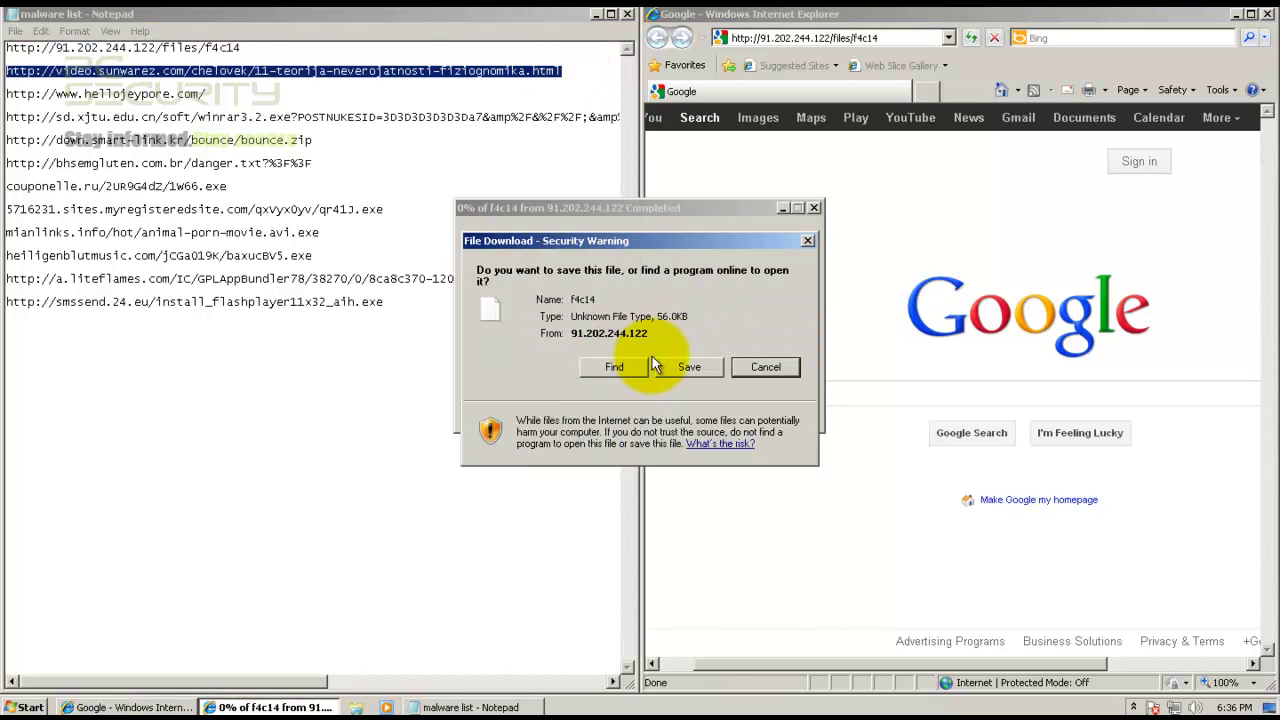
{"action": "left_click", "coordinate": [680, 366]}
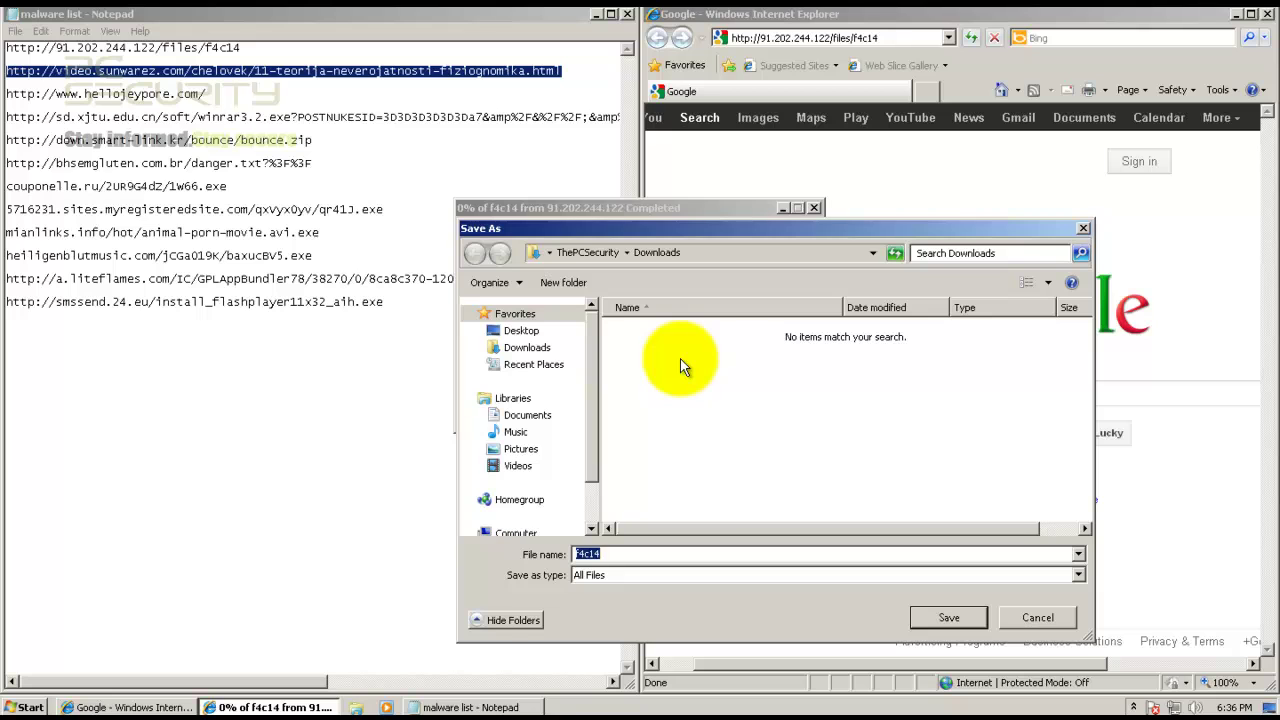
{"action": "key", "text": "End"}
{"action": "type", "text": ".exe"}
{"action": "key", "text": "Return"}
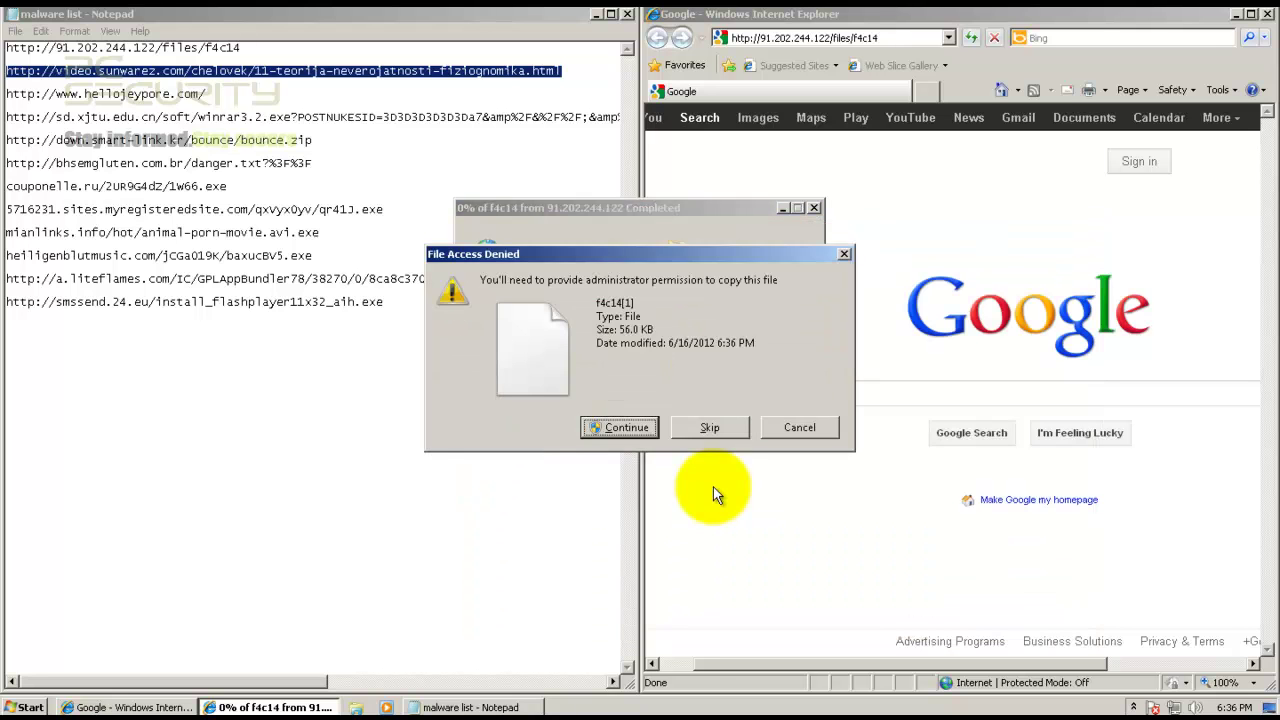
Step: Approve the blocked file copy, then cancel the f4c14 download
{"action": "left_click", "coordinate": [639, 431]}
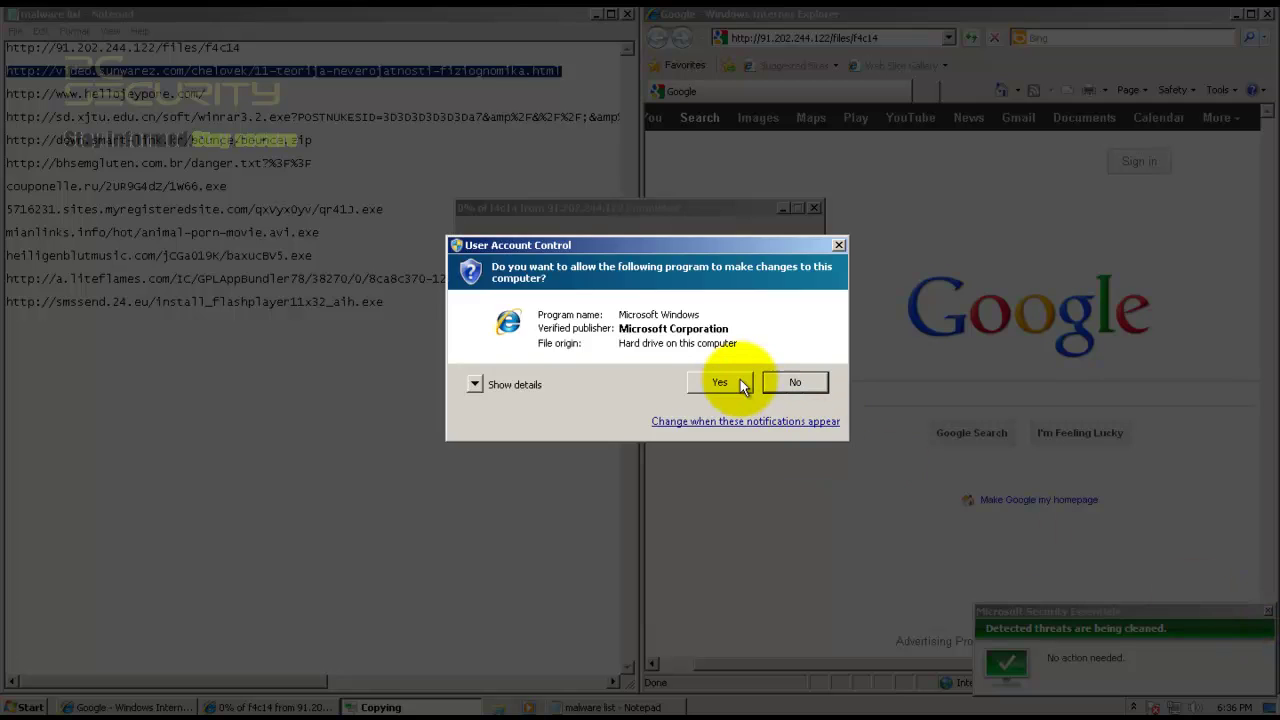
{"action": "left_click", "coordinate": [740, 381]}
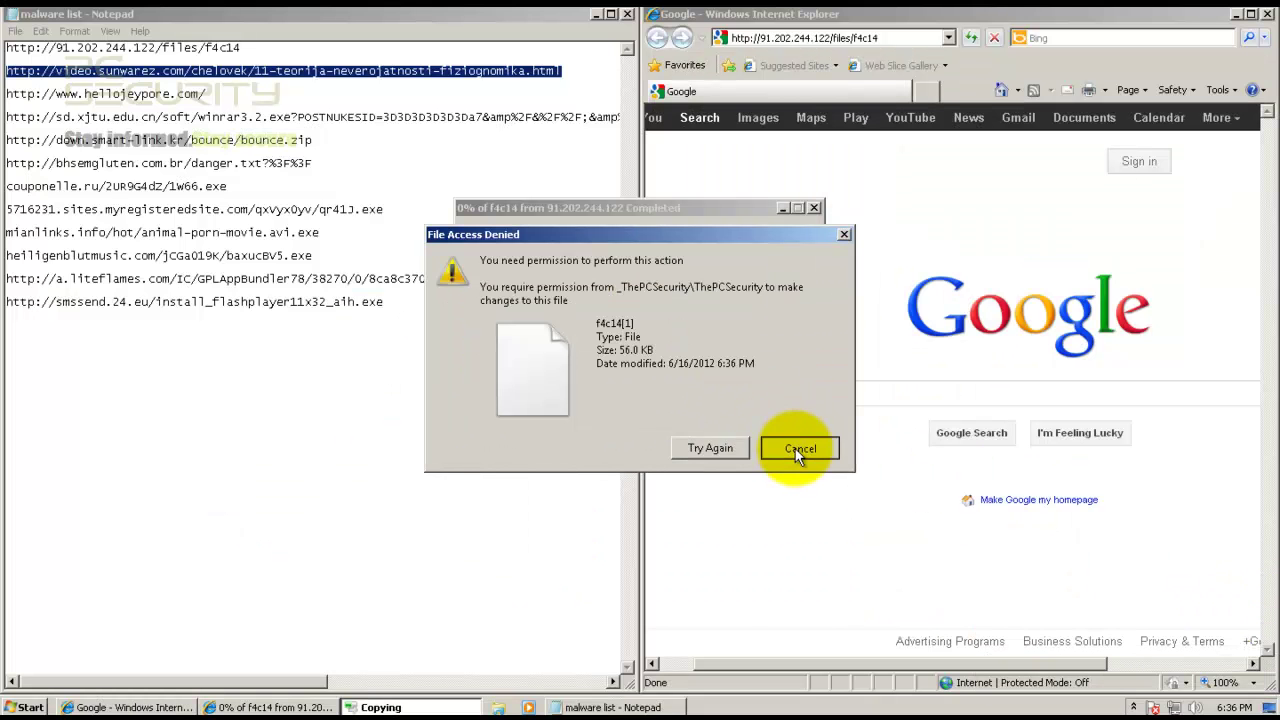
{"action": "left_click", "coordinate": [800, 447]}
{"action": "left_click", "coordinate": [690, 360]}
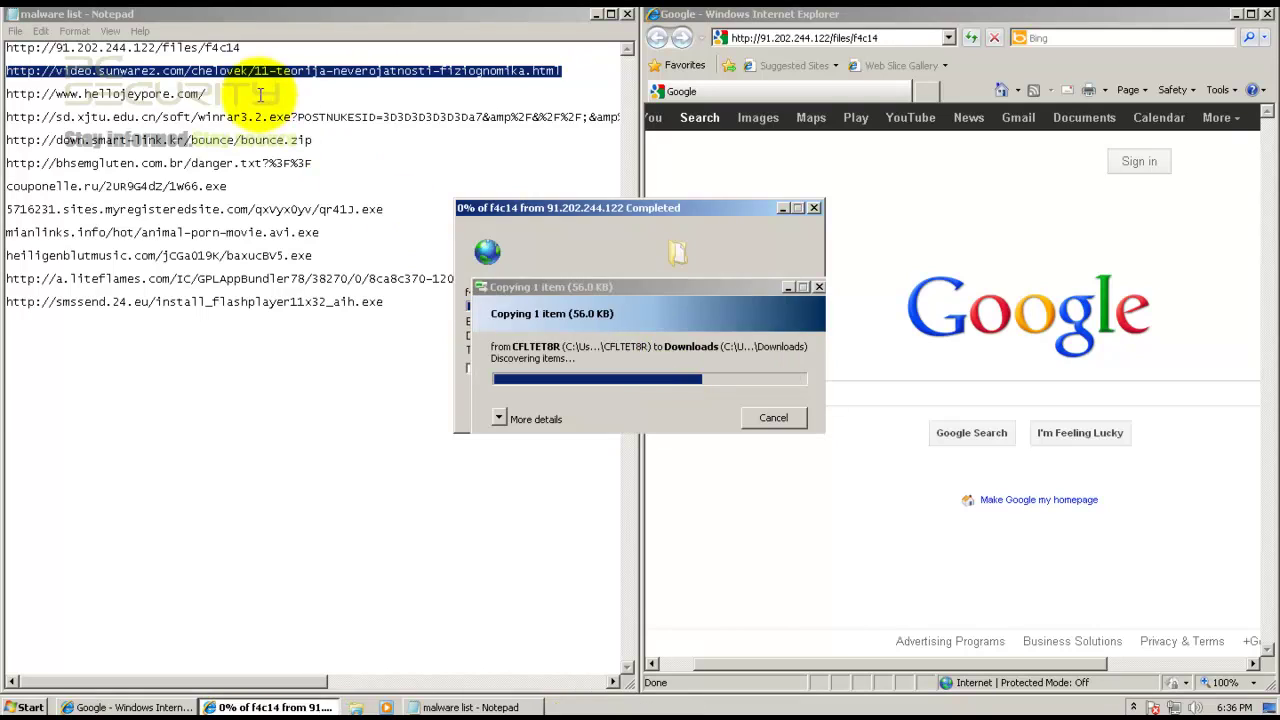
Step: Load the second malware URL, the sunwarez page, in Internet Explorer
{"action": "left_click", "coordinate": [806, 38]}
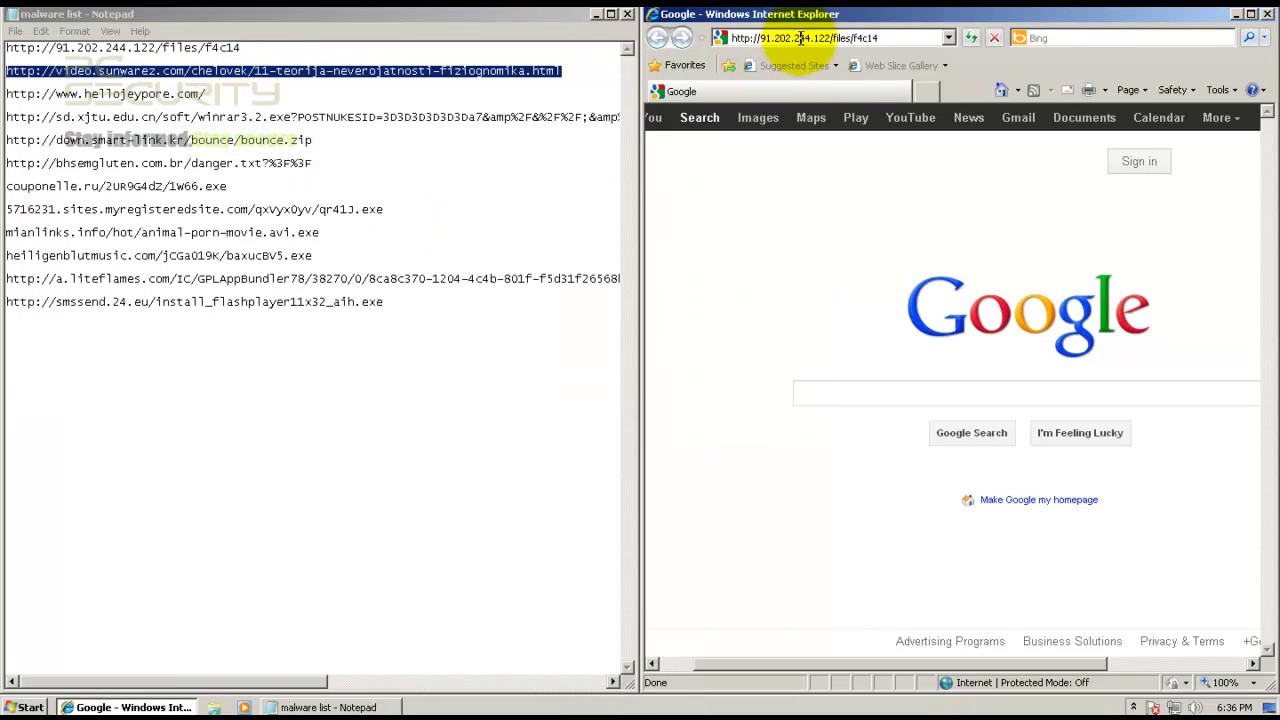
{"action": "left_click", "coordinate": [801, 38]}
{"action": "key", "text": "ctrl+v"}
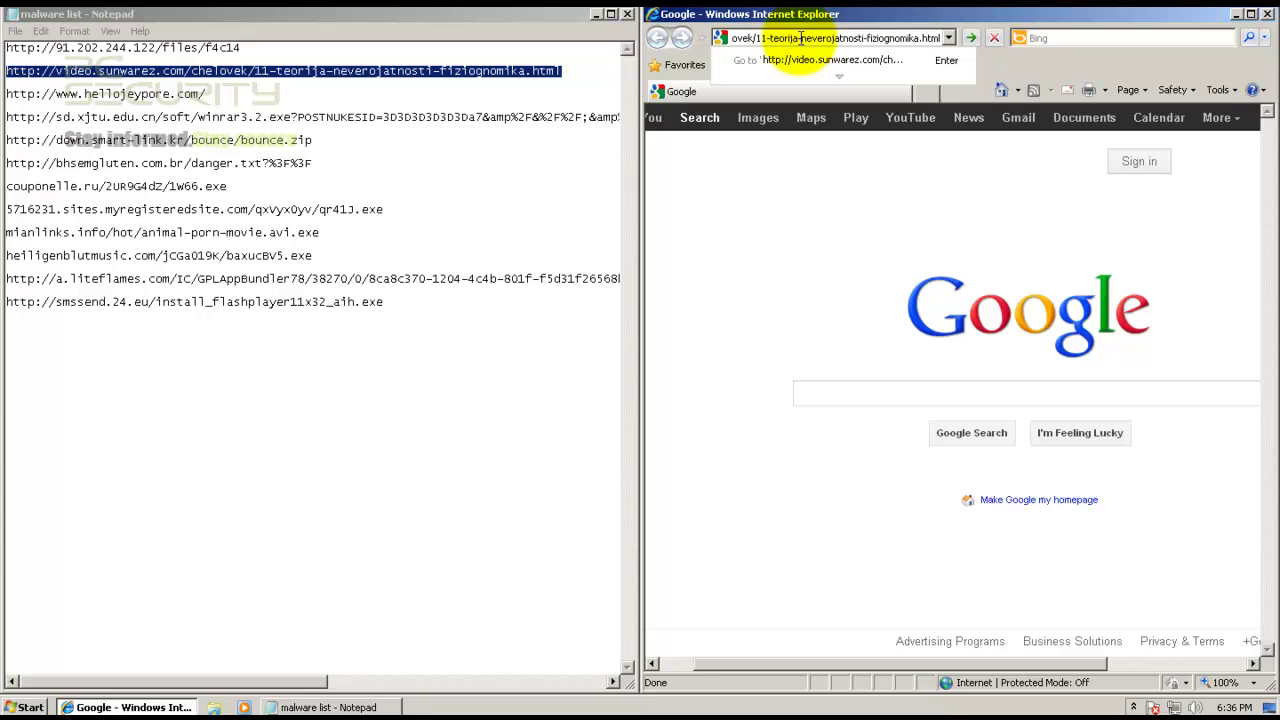
{"action": "key", "text": "Return"}
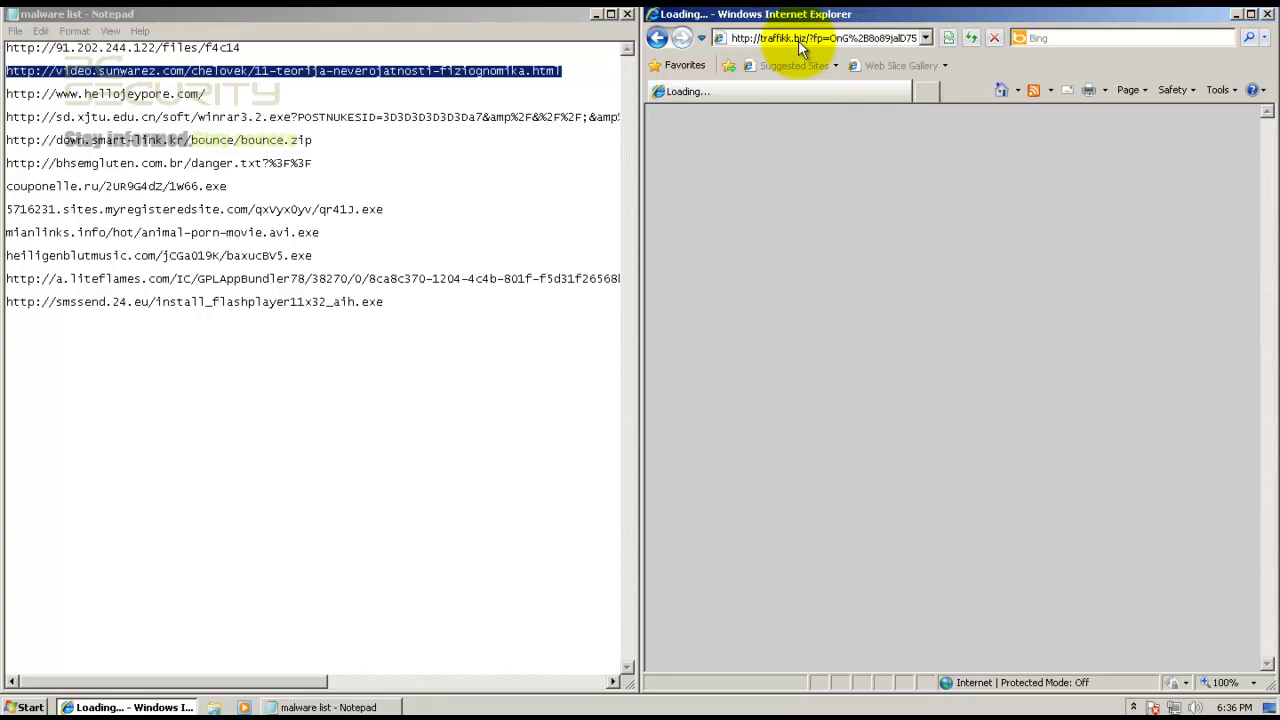
{"action": "left_click", "coordinate": [267, 94]}
{"action": "key", "text": "shift+Home"}
{"action": "key", "text": "ctrl+c"}
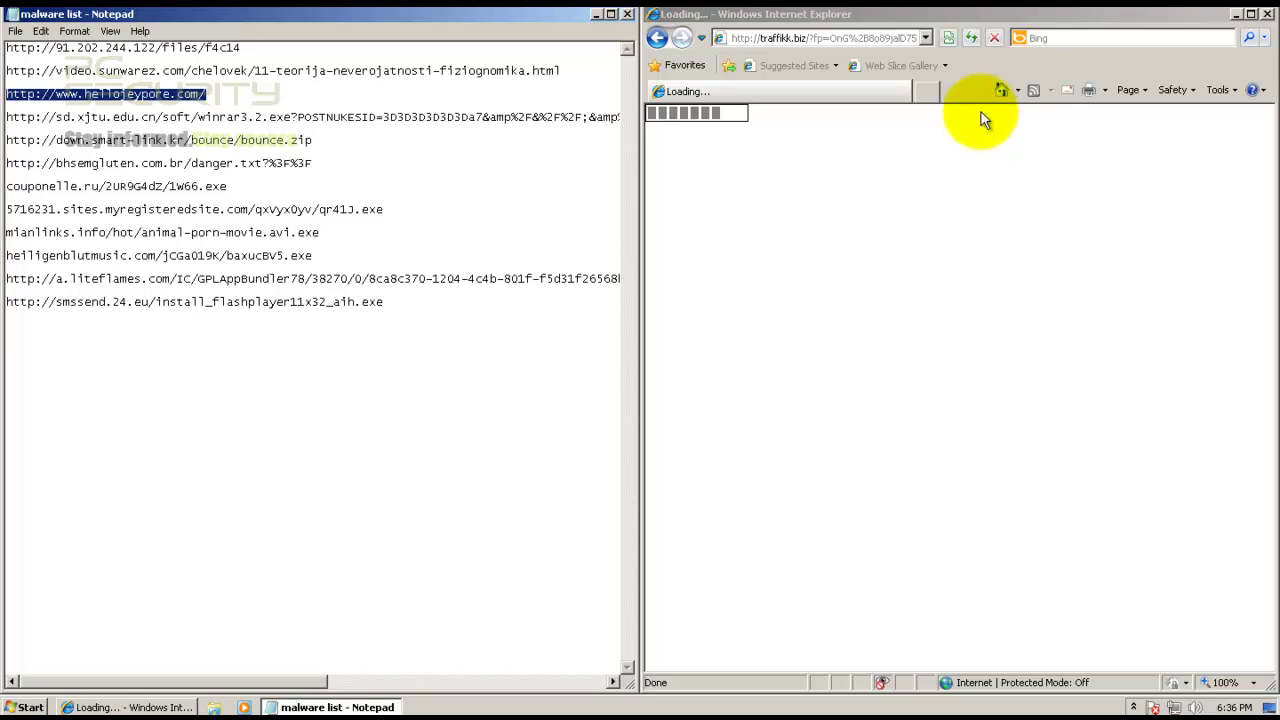
{"action": "left_click", "coordinate": [929, 88]}
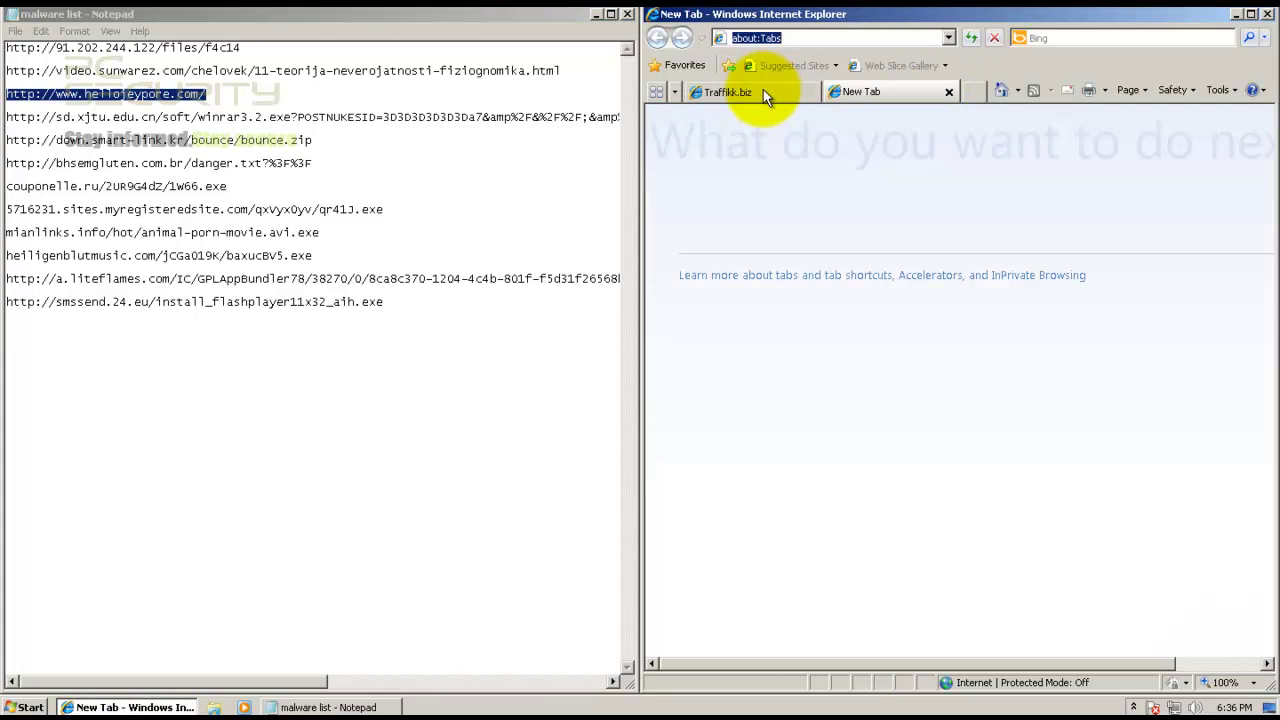
{"action": "left_click", "coordinate": [763, 90]}
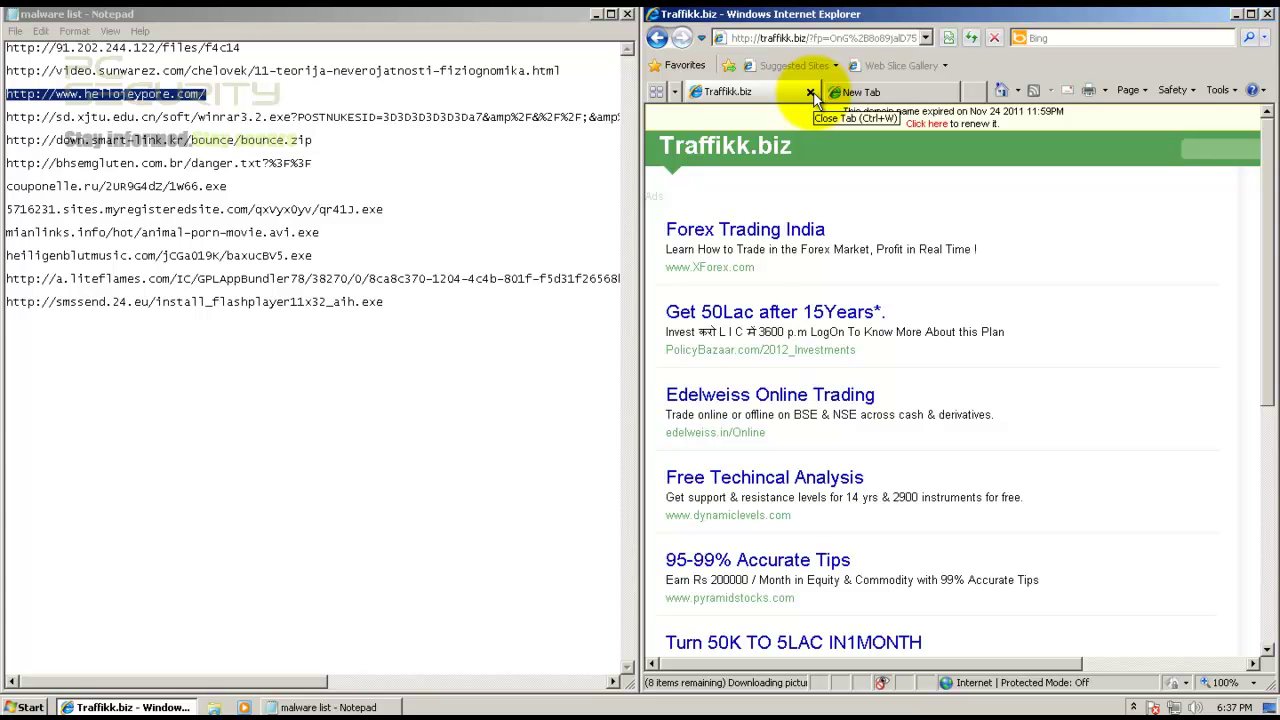
{"action": "left_click", "coordinate": [811, 93]}
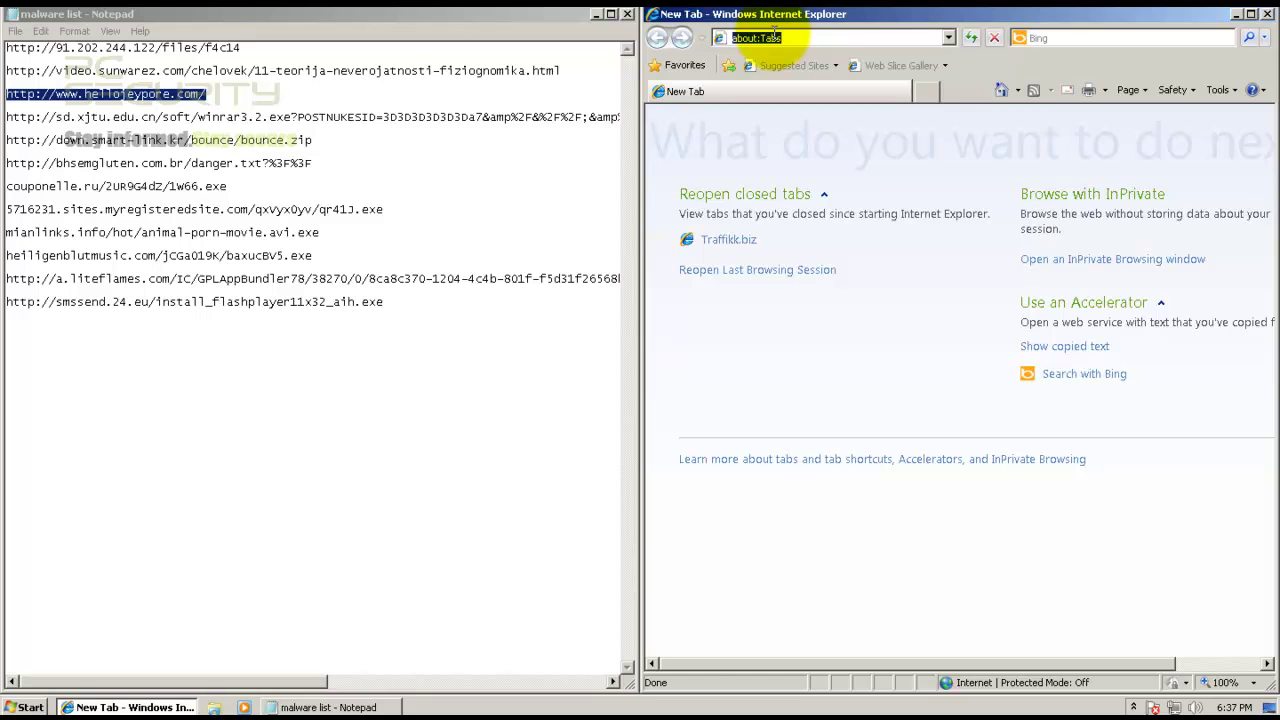
{"action": "key", "text": "ctrl+v"}
{"action": "key", "text": "Return"}
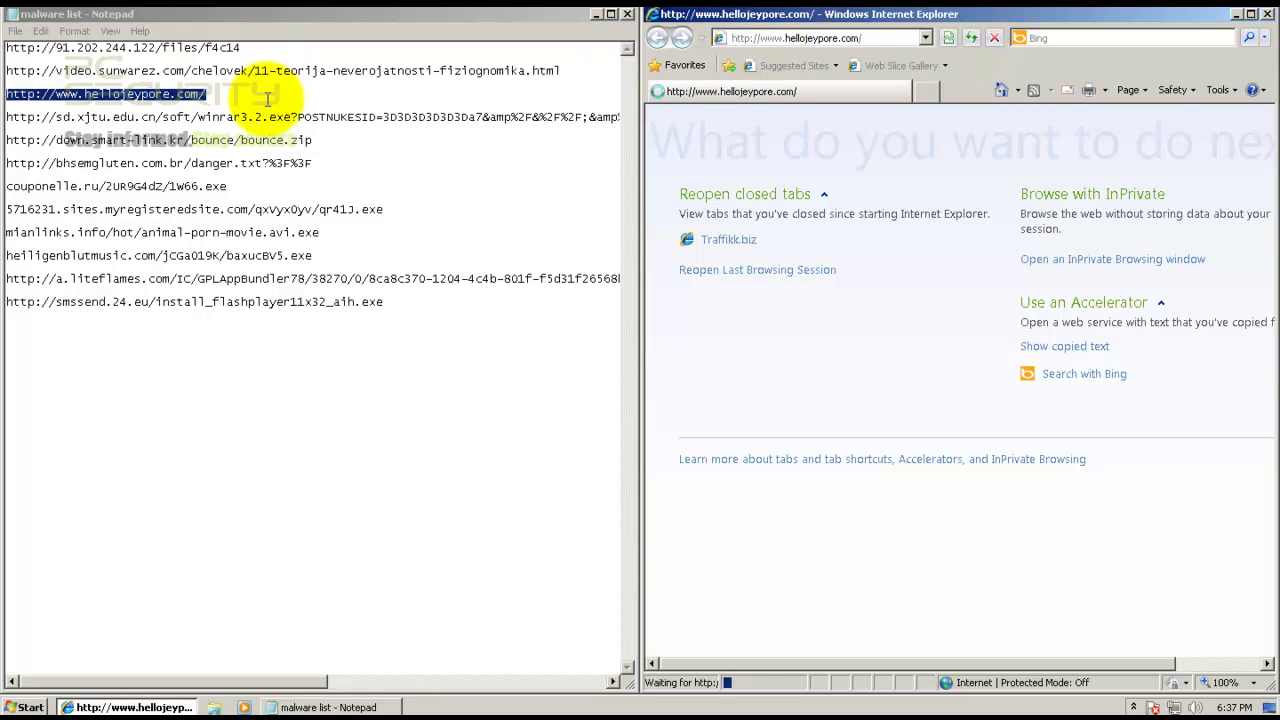
{"action": "left_click", "coordinate": [17, 122]}
{"action": "key", "text": "shift+Down"}
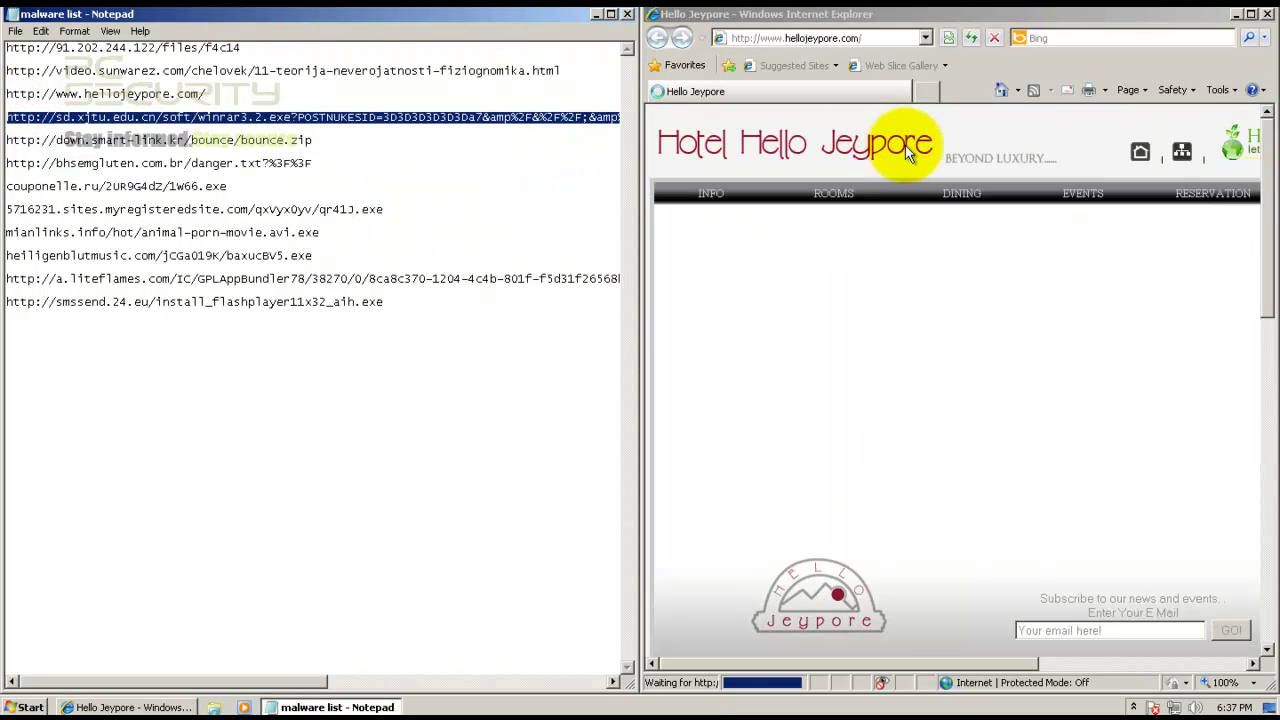
Step: In a new tab, download winrar3.2.exe from sd.xjtu.edu.cn, saving it as winrar3.exe
{"action": "left_click", "coordinate": [925, 91]}
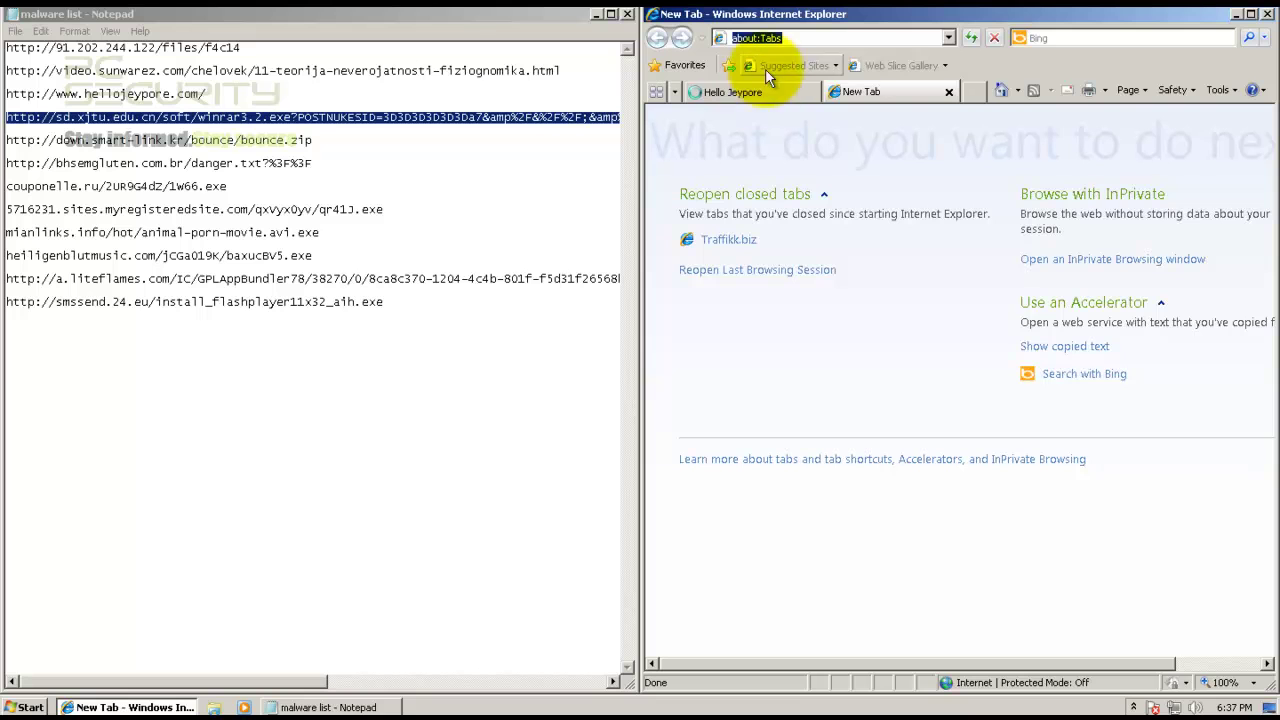
{"action": "key", "text": "ctrl+v"}
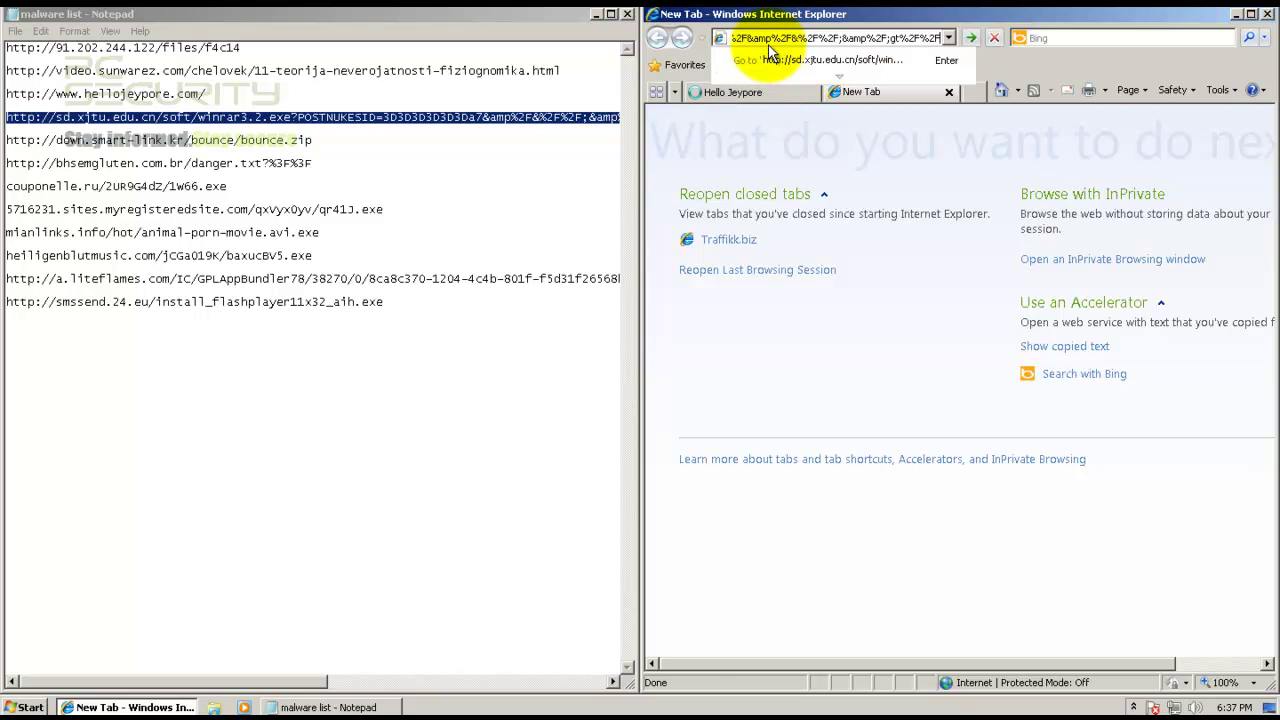
{"action": "key", "text": "Return"}
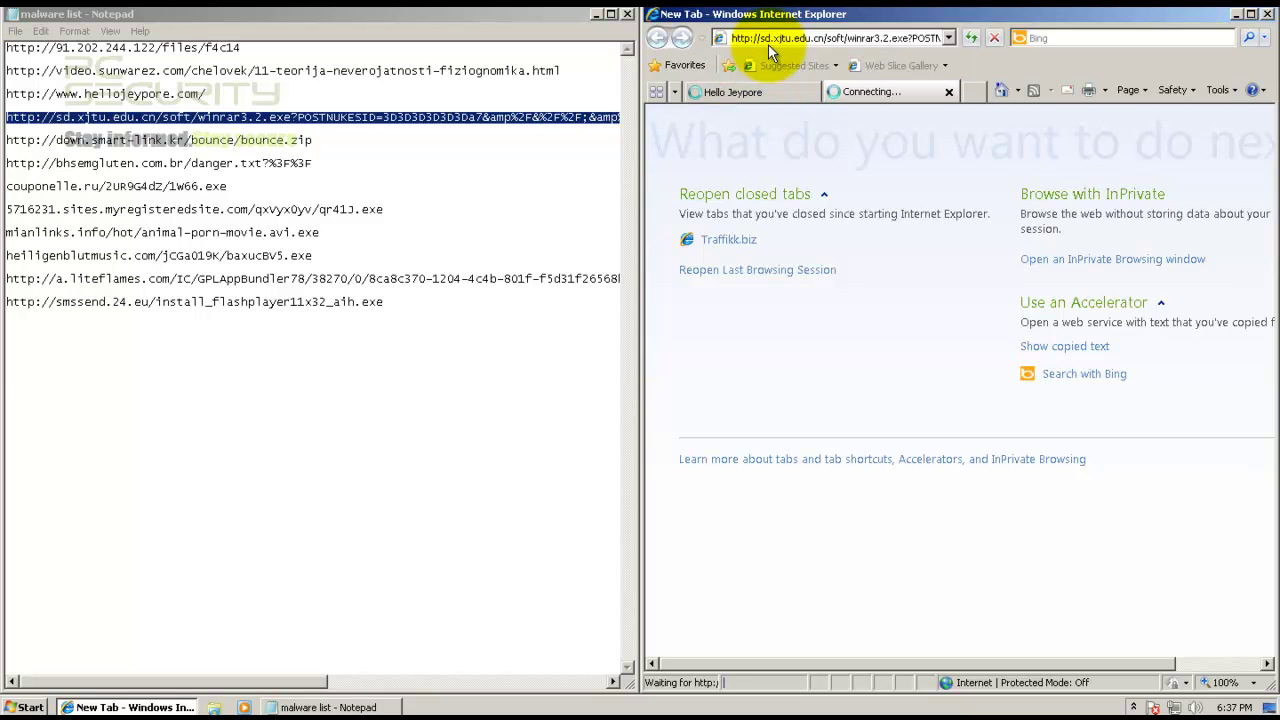
{"action": "left_click", "coordinate": [689, 366]}
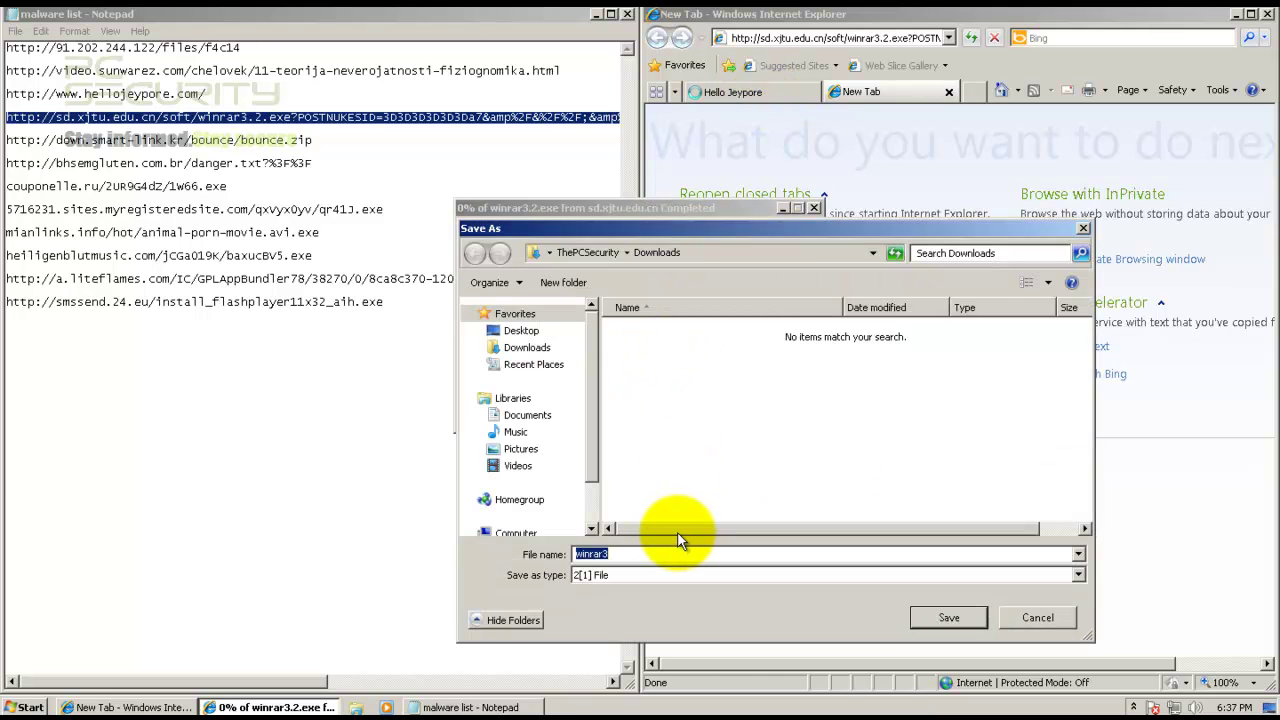
{"action": "left_click", "coordinate": [677, 531]}
{"action": "type", "text": ".exe."}
{"action": "key", "text": "Return"}
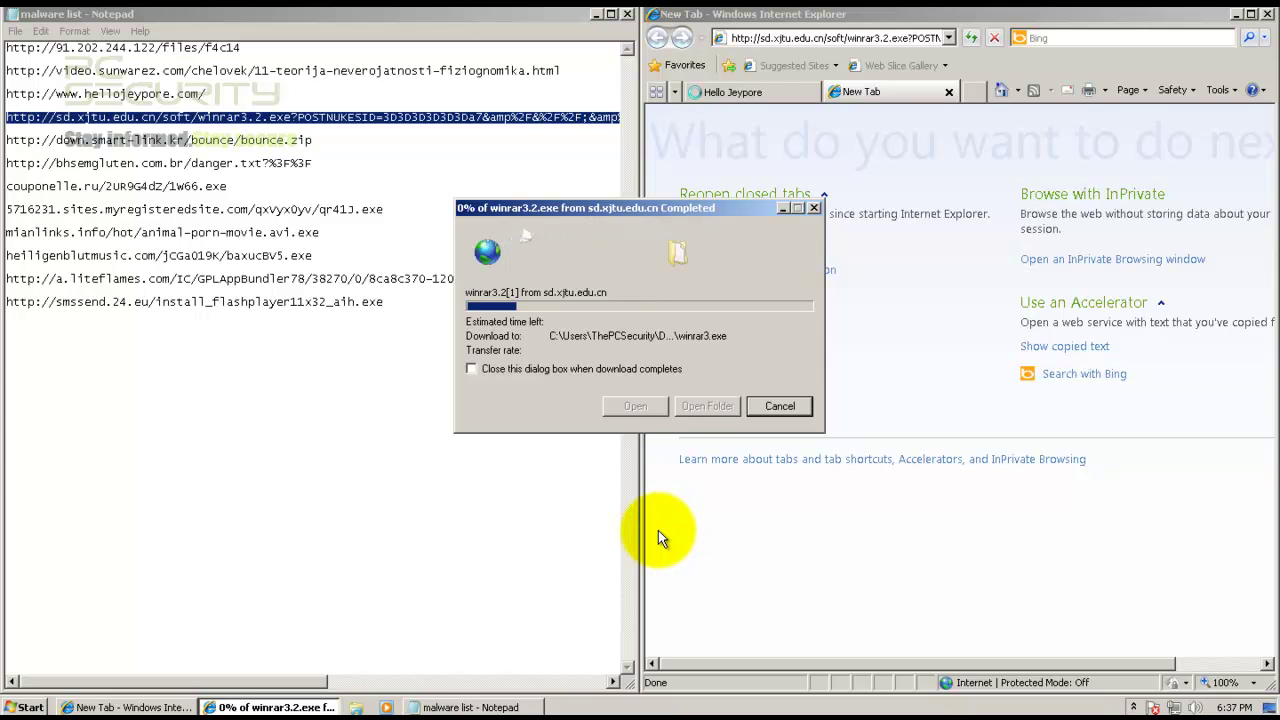
{"action": "left_click", "coordinate": [343, 337]}
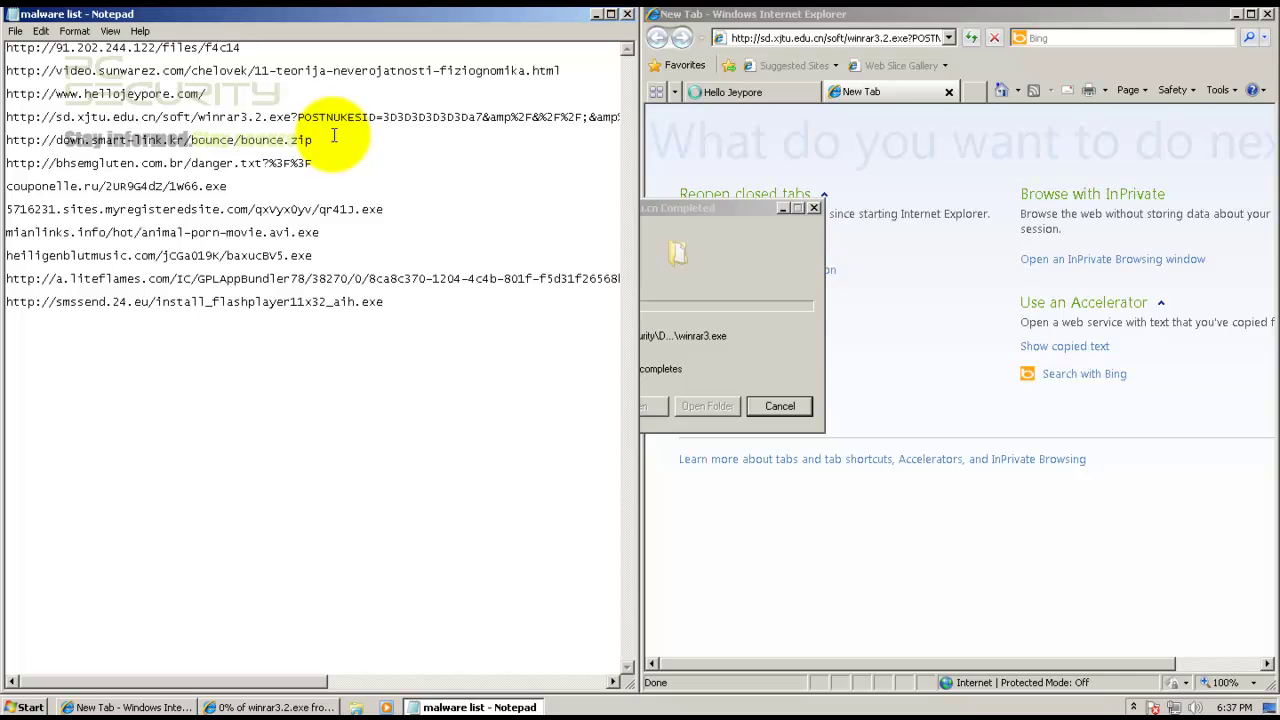
Step: Paste the bounce.zip URL into the Hello Jeypore tab and open the download directly
{"action": "double_click", "coordinate": [332, 137]}
{"action": "left_click", "coordinate": [331, 136]}
{"action": "key", "text": "shift+Home"}
{"action": "key", "text": "ctrl+c"}
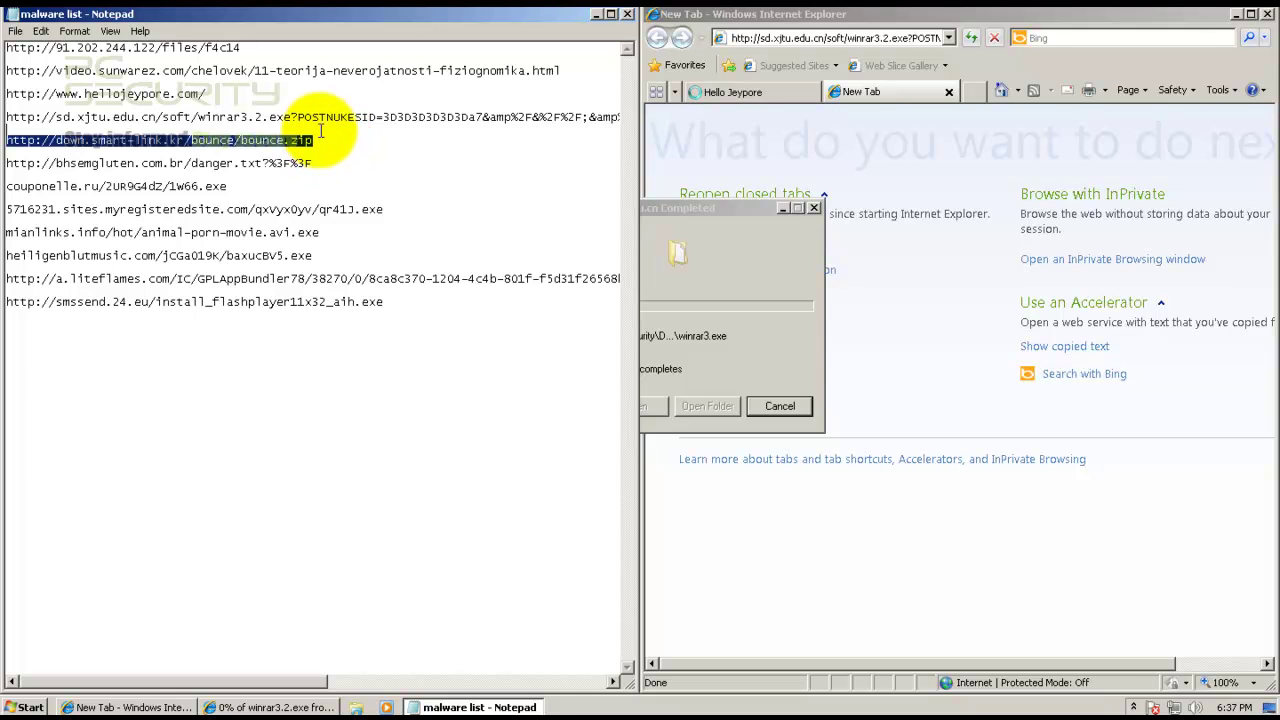
{"action": "left_click", "coordinate": [840, 148]}
{"action": "left_click", "coordinate": [768, 92]}
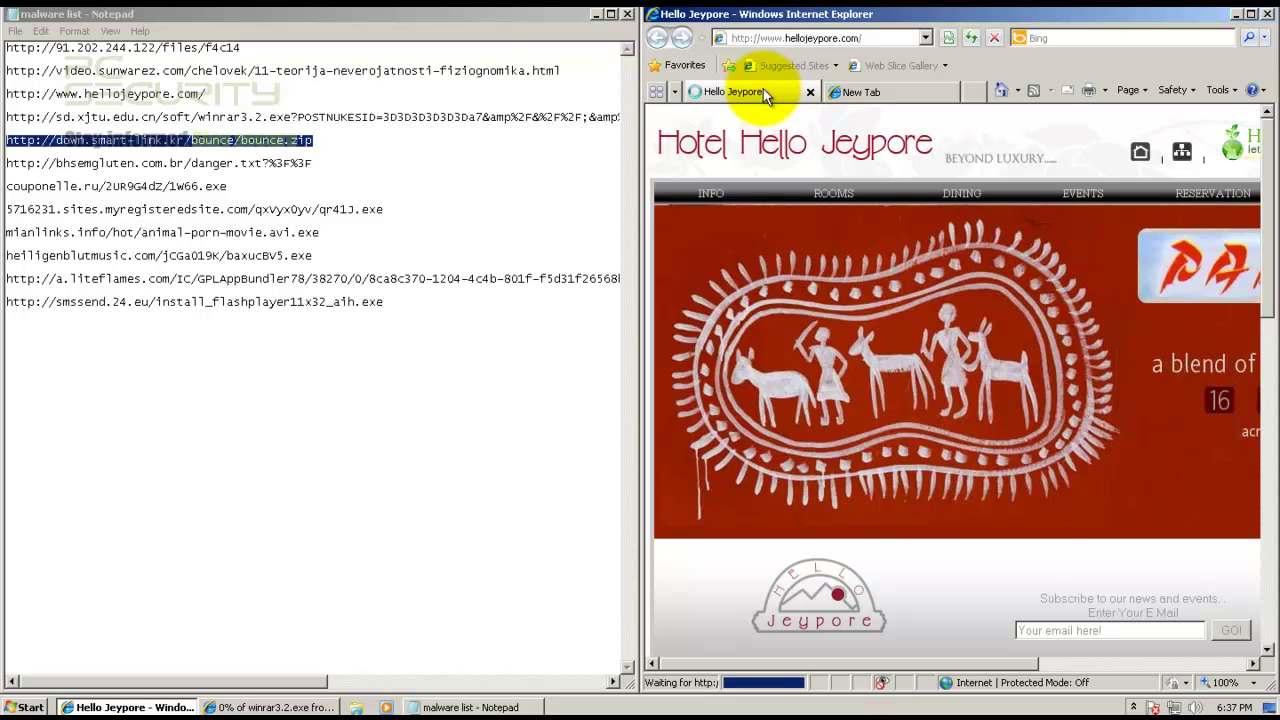
{"action": "left_click", "coordinate": [778, 37]}
{"action": "key", "text": "ctrl+v"}
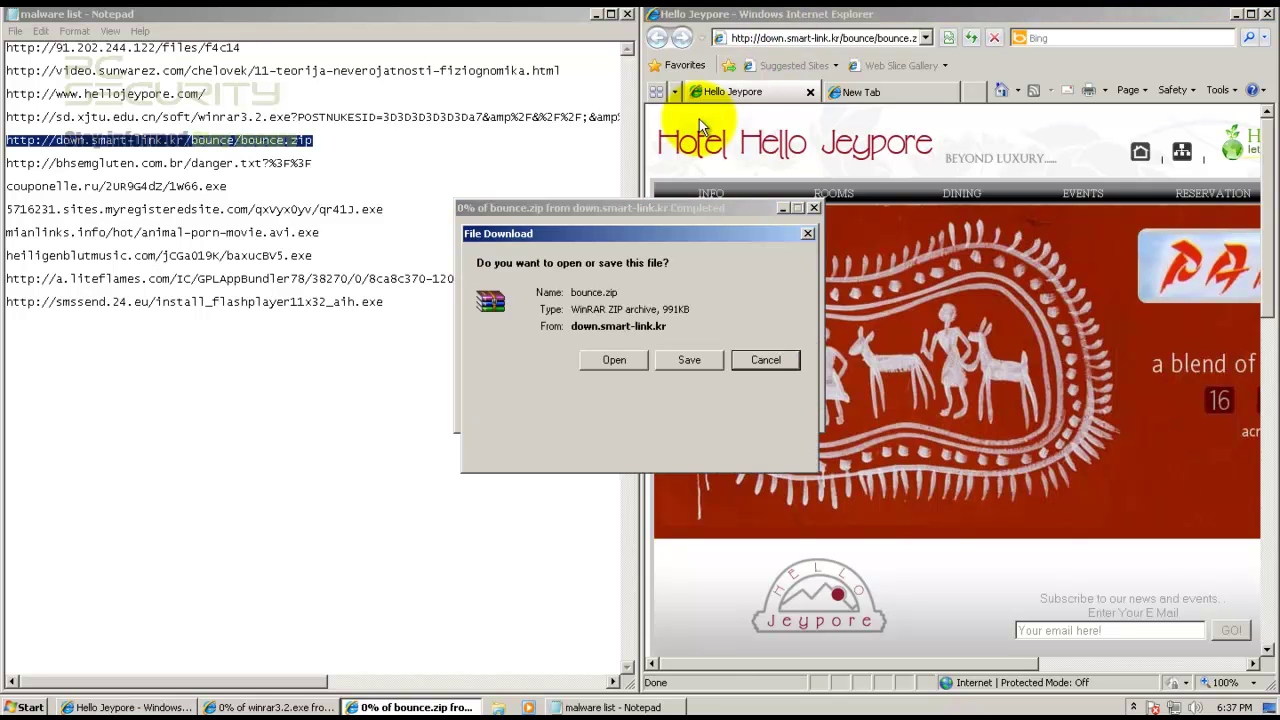
{"action": "left_click", "coordinate": [594, 363]}
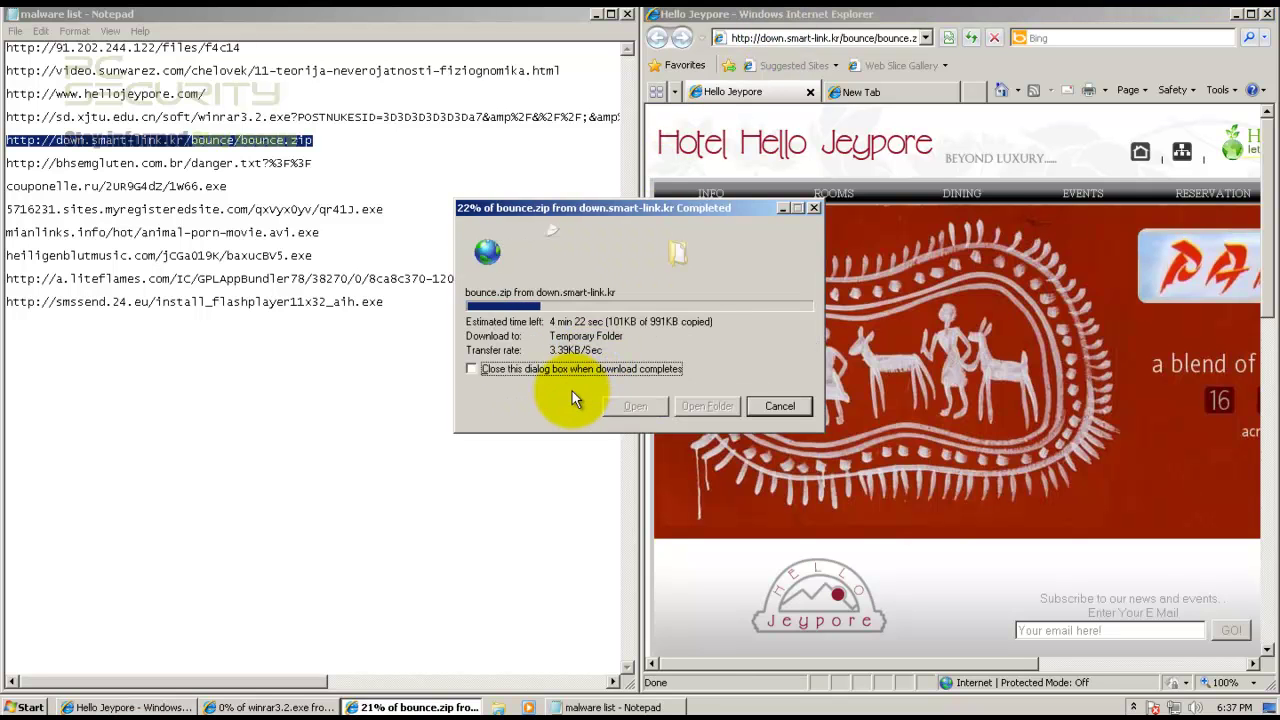
Step: Load the bhsemgluten danger.txt page in the second tab and highlight its ConvertBytes PHP code
{"action": "left_click_drag", "start_coordinate": [327, 165], "coordinate": [328, 152]}
{"action": "key", "text": "ctrl+c"}
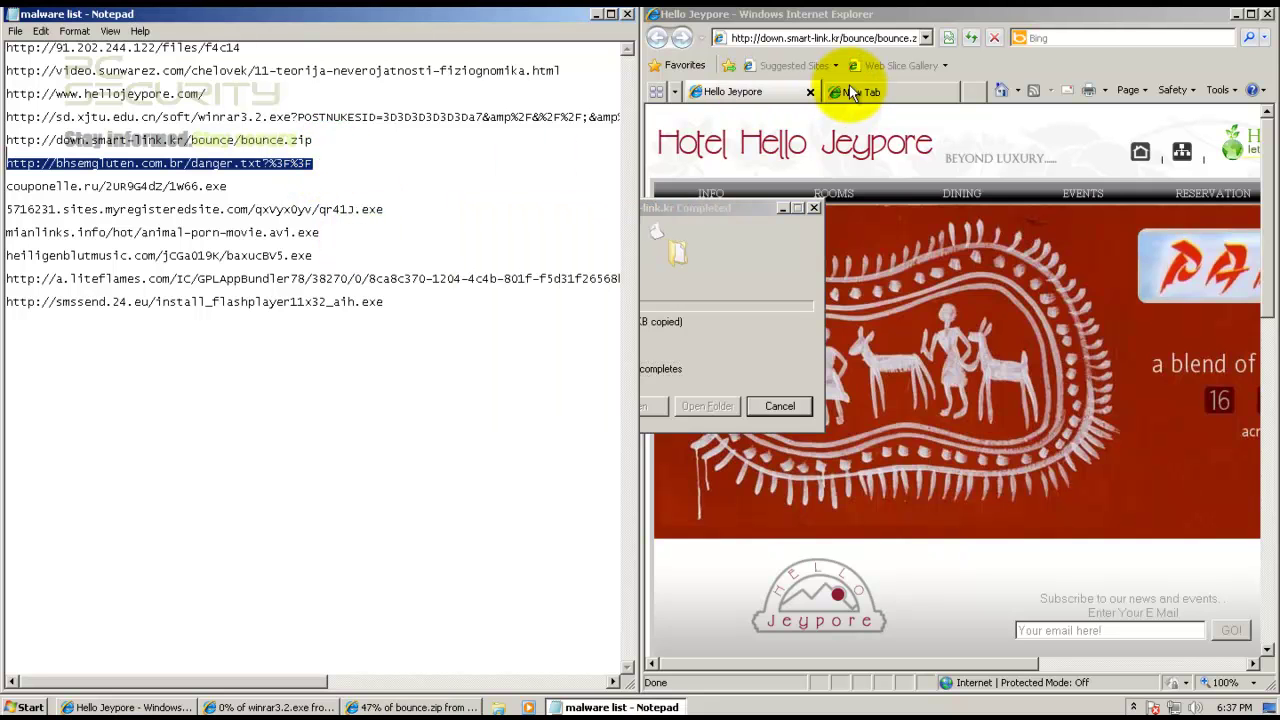
{"action": "left_click", "coordinate": [861, 91]}
{"action": "key", "text": "ctrl+v"}
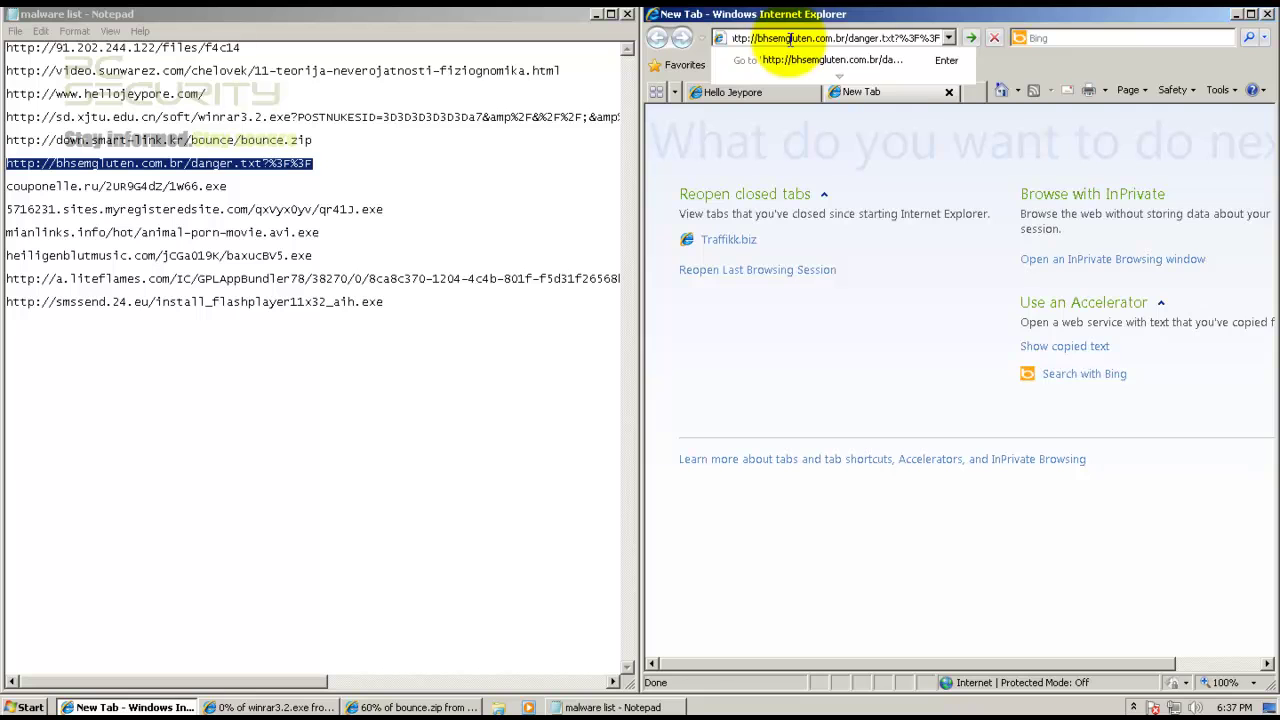
{"action": "key", "text": "Return"}
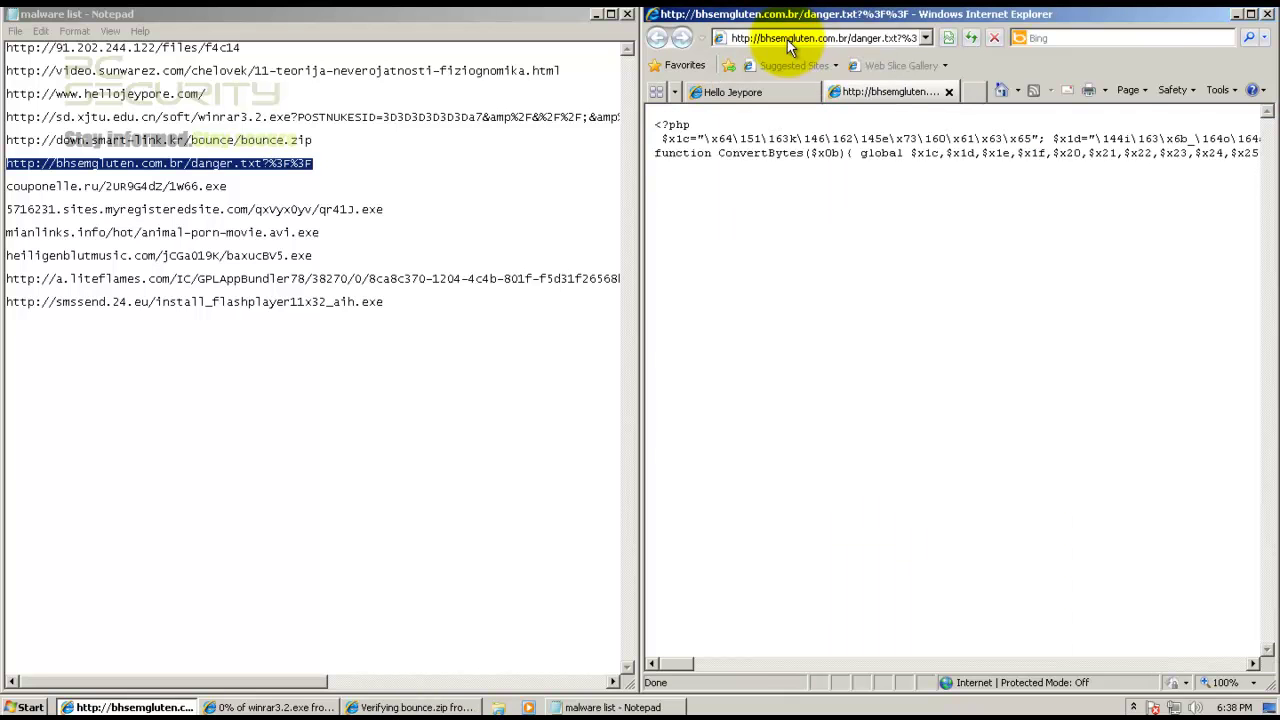
{"action": "left_click_drag", "start_coordinate": [656, 124], "coordinate": [714, 152]}
{"action": "left_click", "coordinate": [713, 148]}
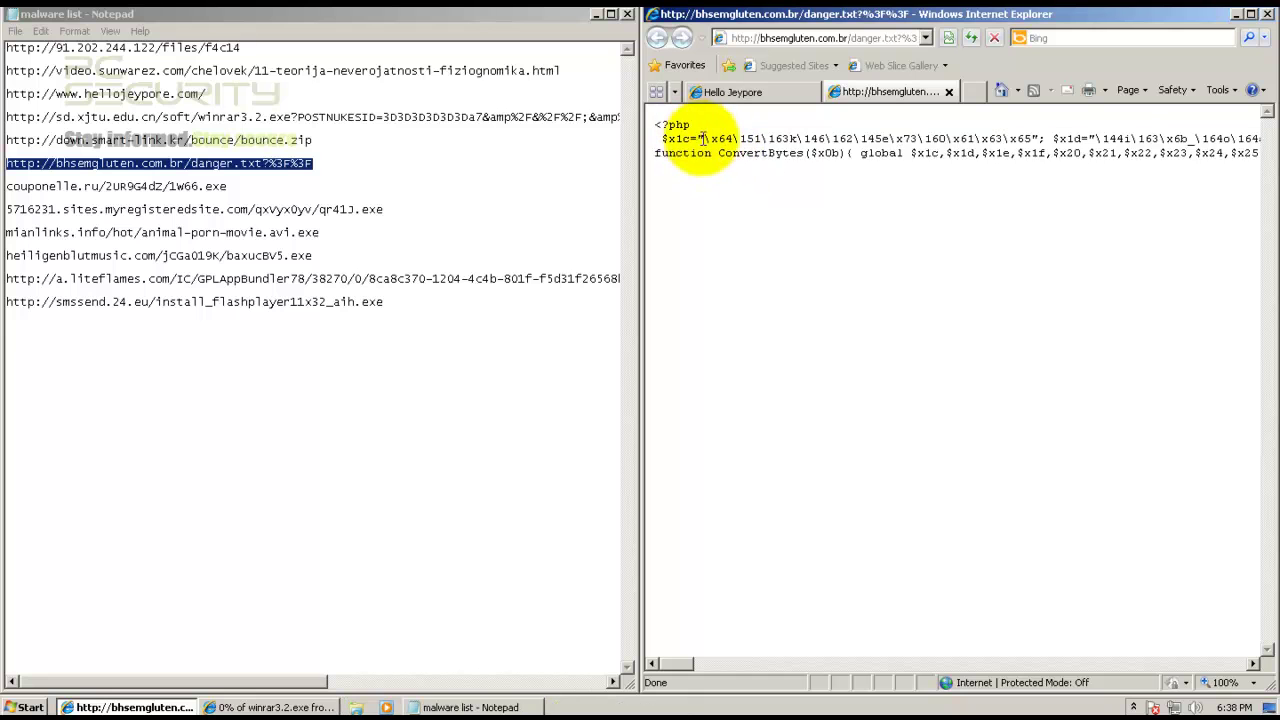
{"action": "triple_click", "coordinate": [750, 152]}
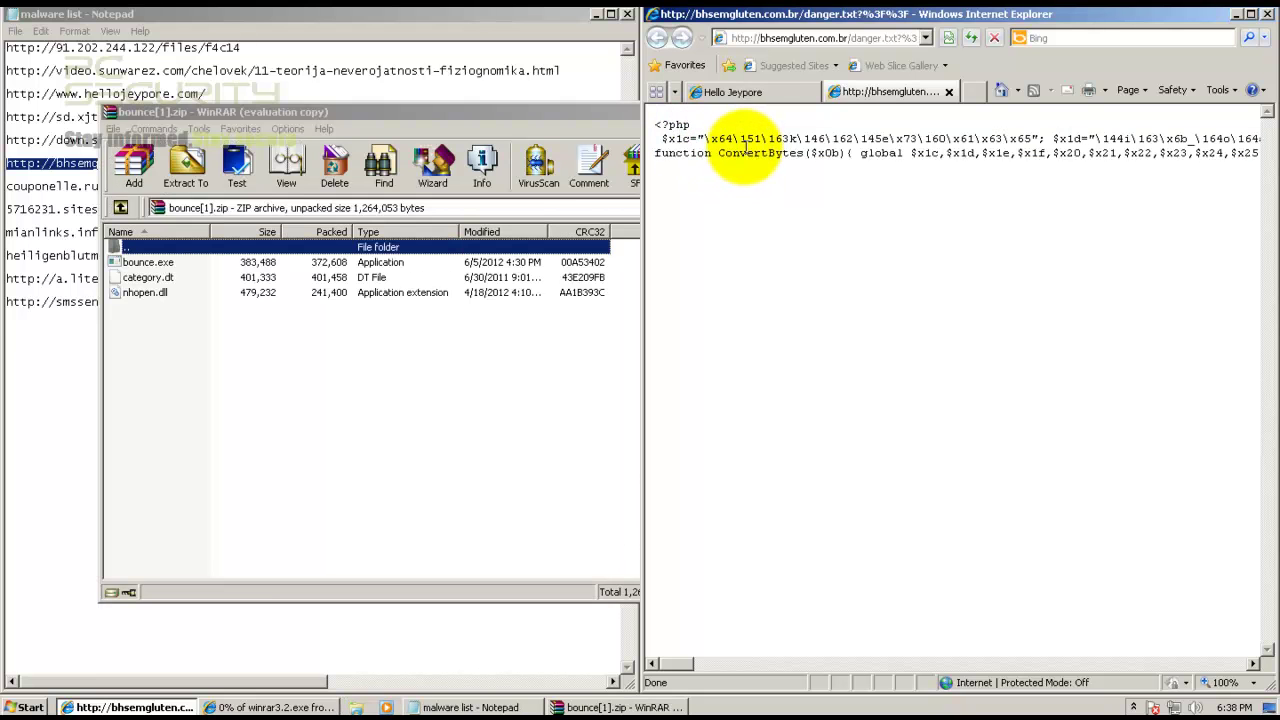
Step: Run bounce.exe from the bounce[1].zip archive, approve the UAC prompt, and close WinRAR
{"action": "double_click", "coordinate": [190, 262]}
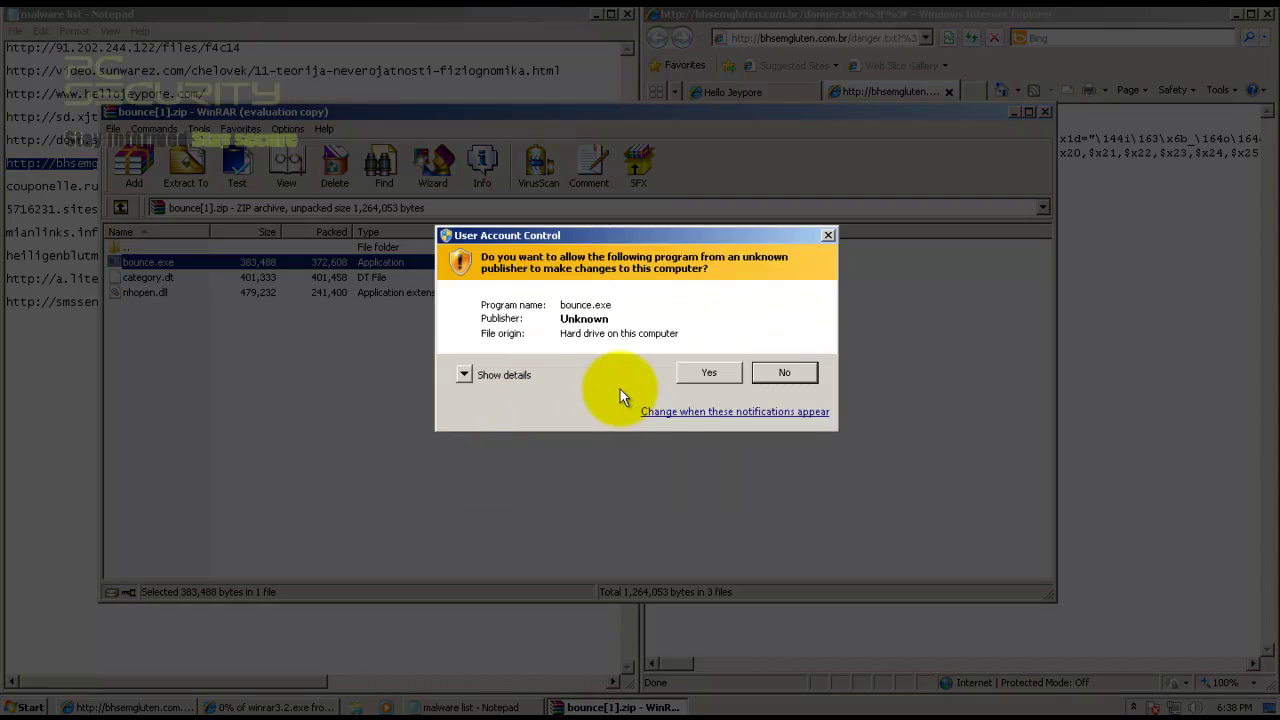
{"action": "left_click", "coordinate": [752, 373]}
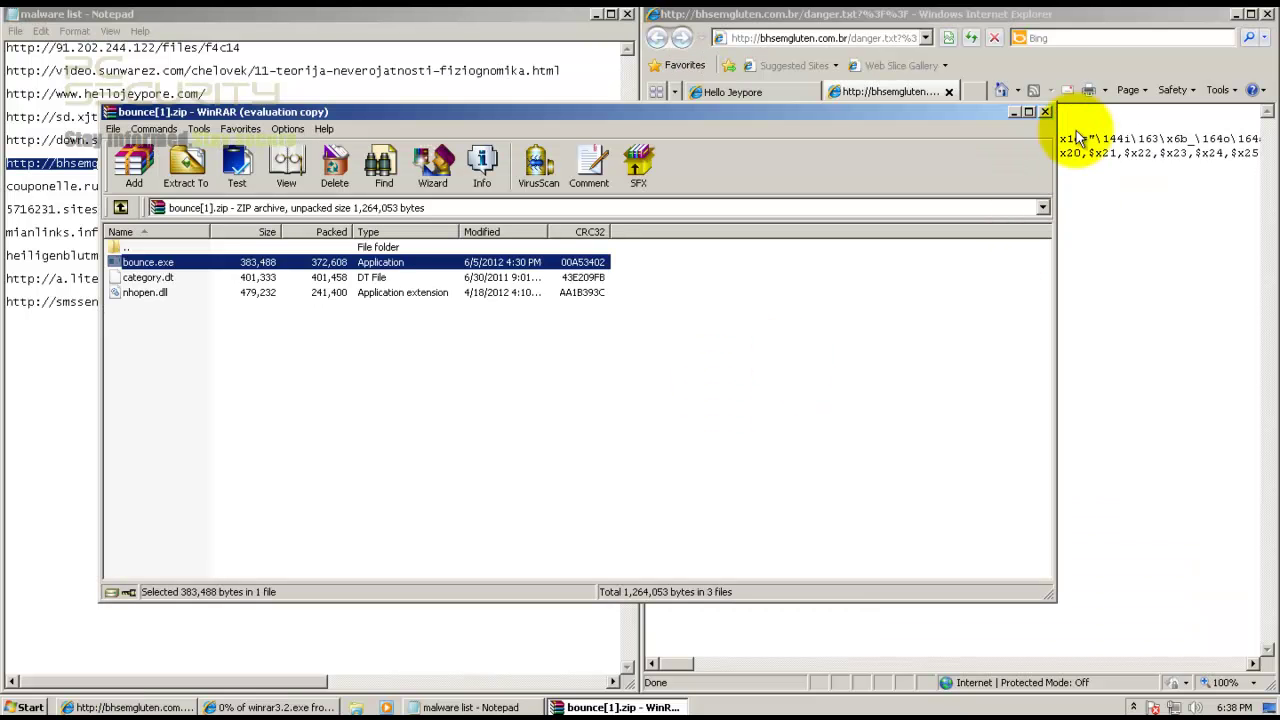
{"action": "left_click", "coordinate": [1045, 111]}
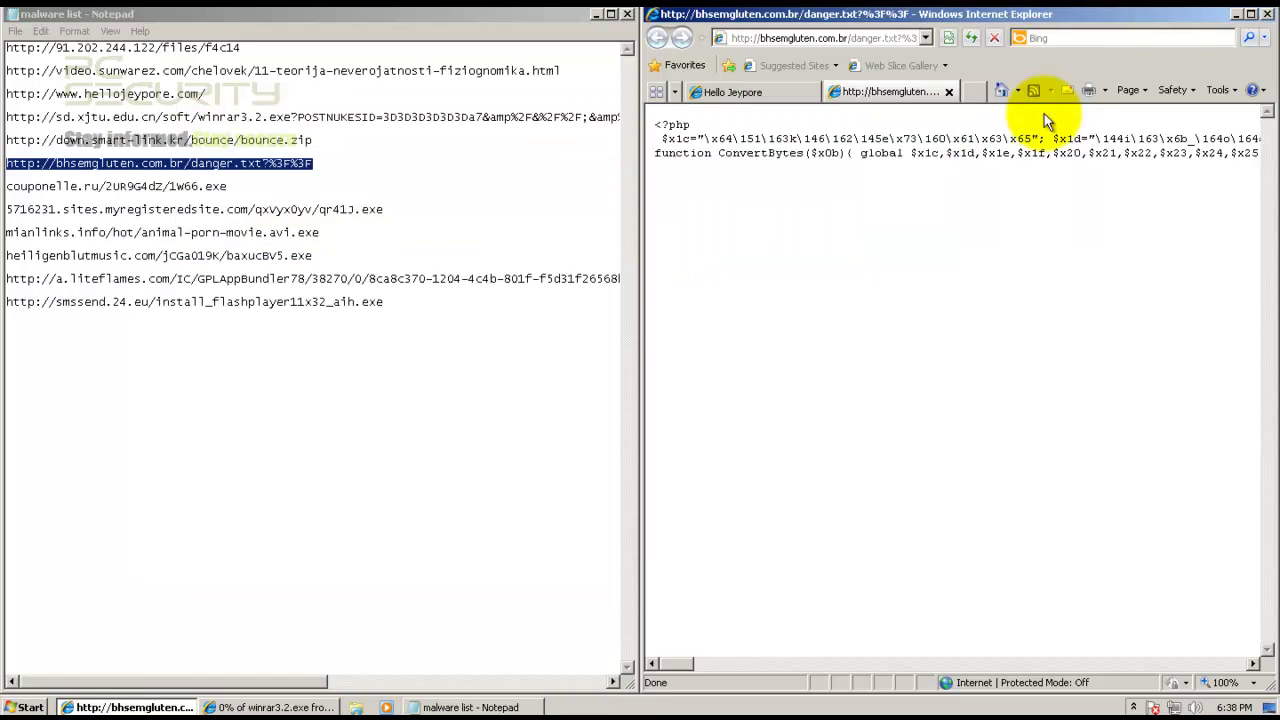
Step: Copy the couponelle.ru URL and load its 1W66.exe link in Internet Explorer
{"action": "left_click", "coordinate": [281, 194]}
{"action": "double_click", "coordinate": [280, 186]}
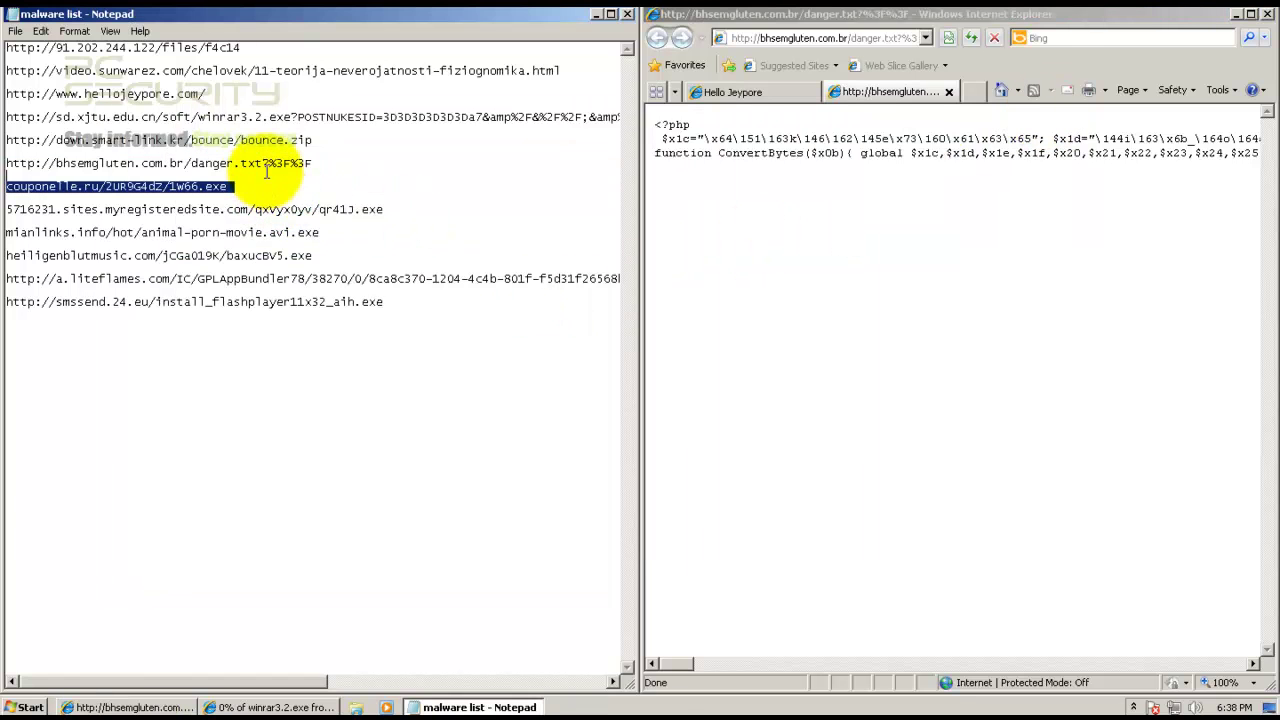
{"action": "left_click_drag", "start_coordinate": [266, 170], "coordinate": [258, 190]}
{"action": "double_click", "coordinate": [232, 184]}
{"action": "key", "text": "ctrl+c"}
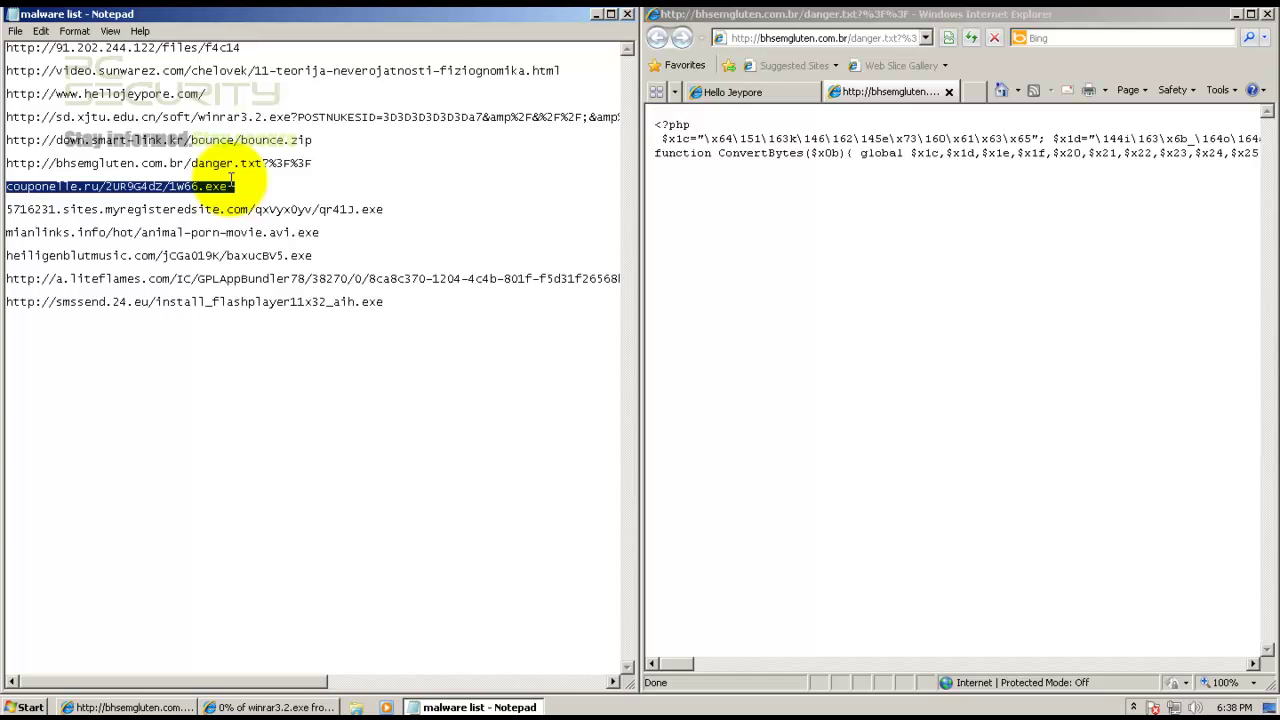
{"action": "left_click", "coordinate": [275, 708]}
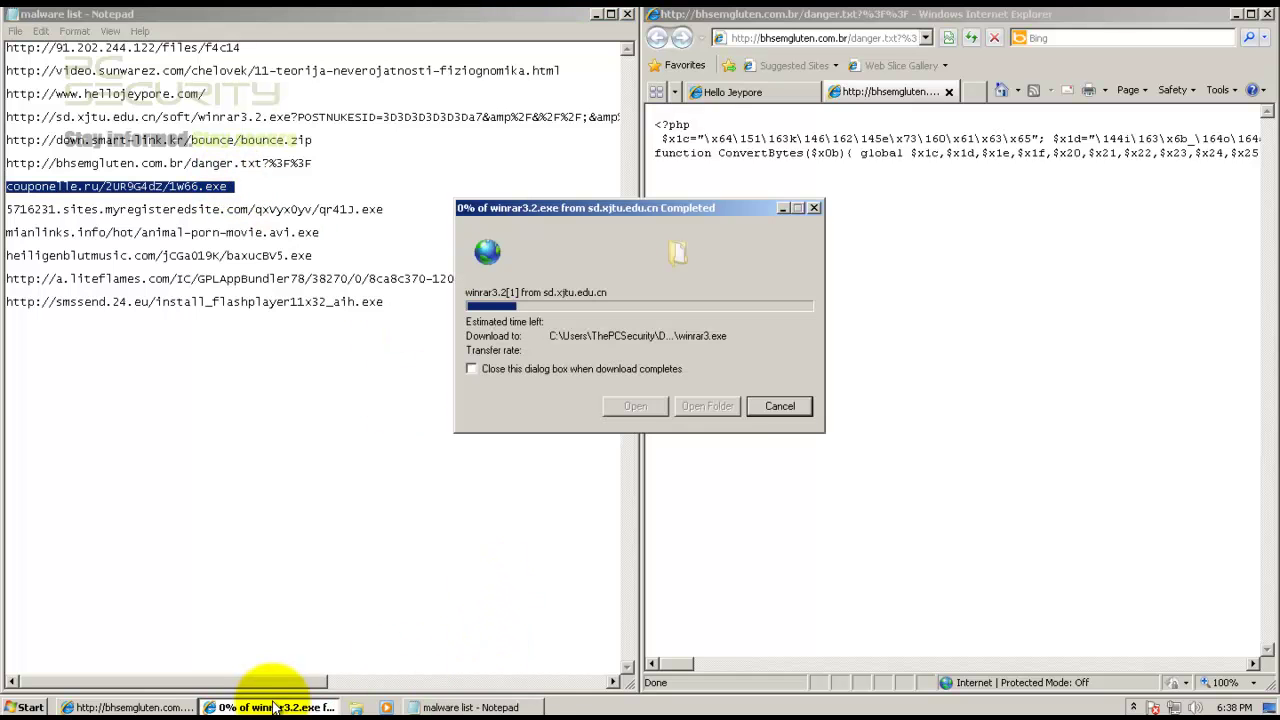
{"action": "left_click", "coordinate": [830, 38]}
{"action": "key", "text": "ctrl+v"}
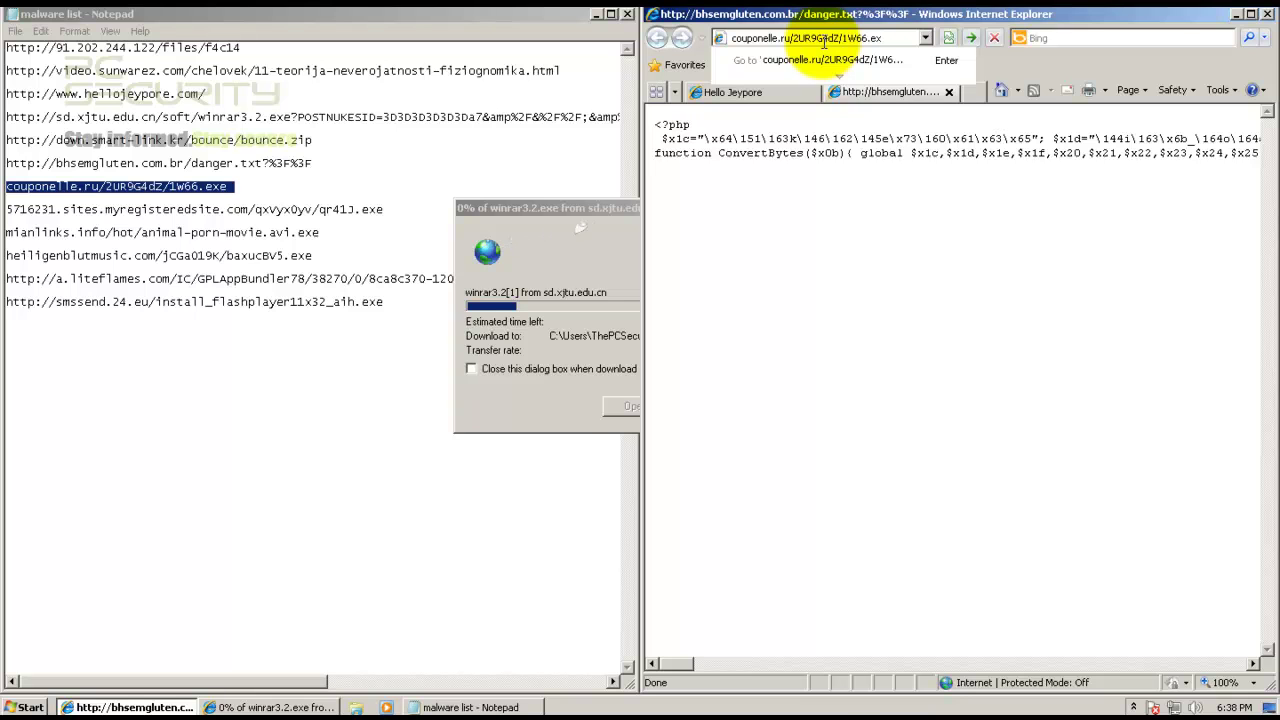
{"action": "key", "text": "Return"}
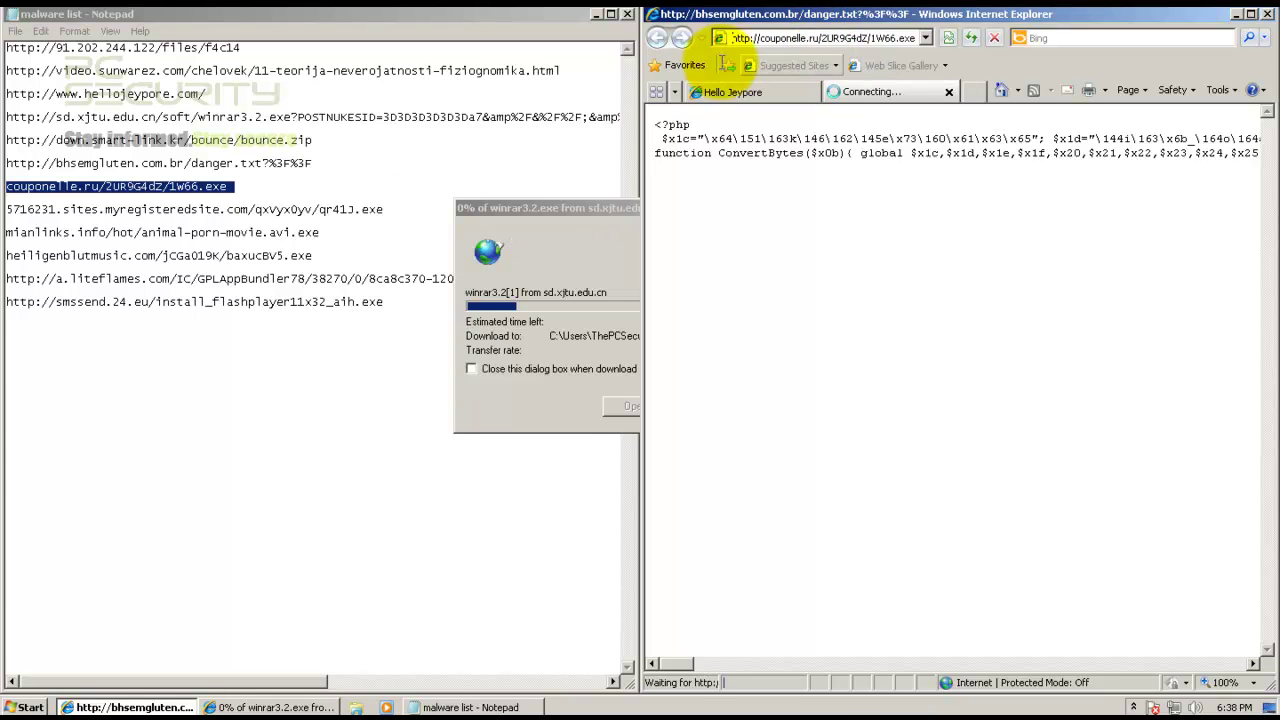
Step: Load the myregisteredsite.com qr41J.exe link, run it, and view the Best-Hoster blocked page
{"action": "left_click", "coordinate": [400, 199]}
{"action": "triple_click", "coordinate": [400, 199]}
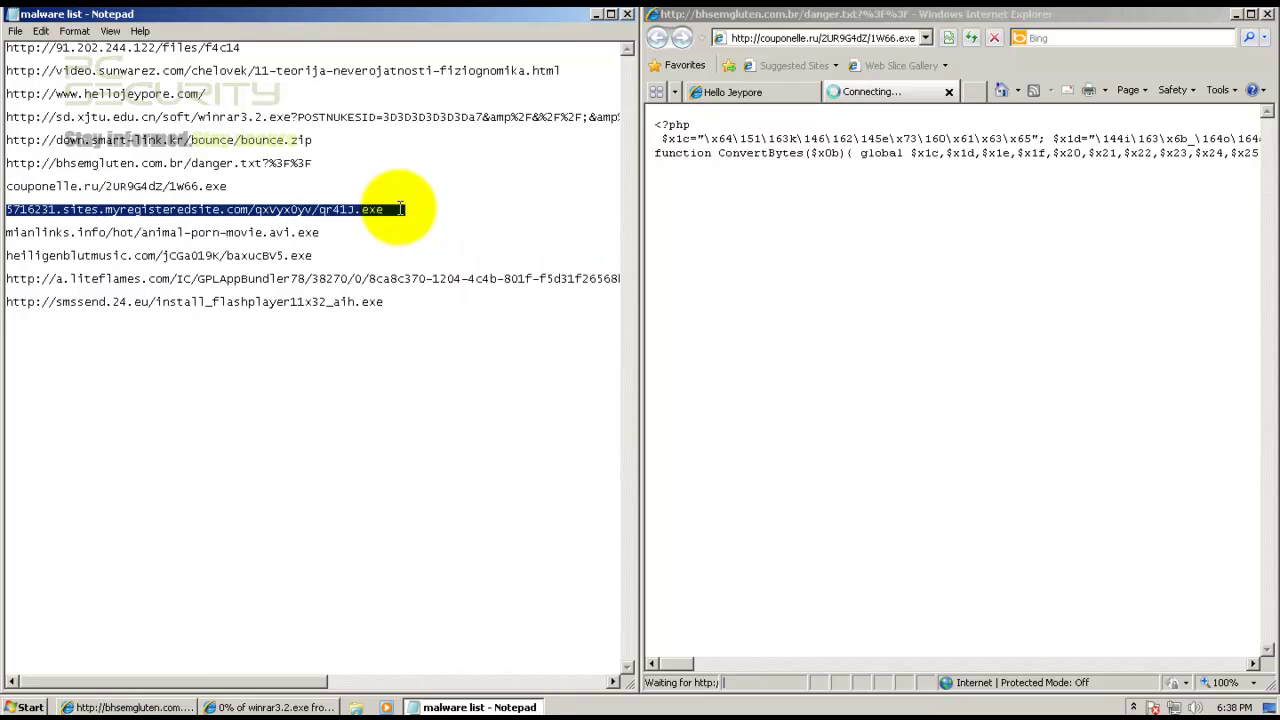
{"action": "left_click", "coordinate": [733, 92]}
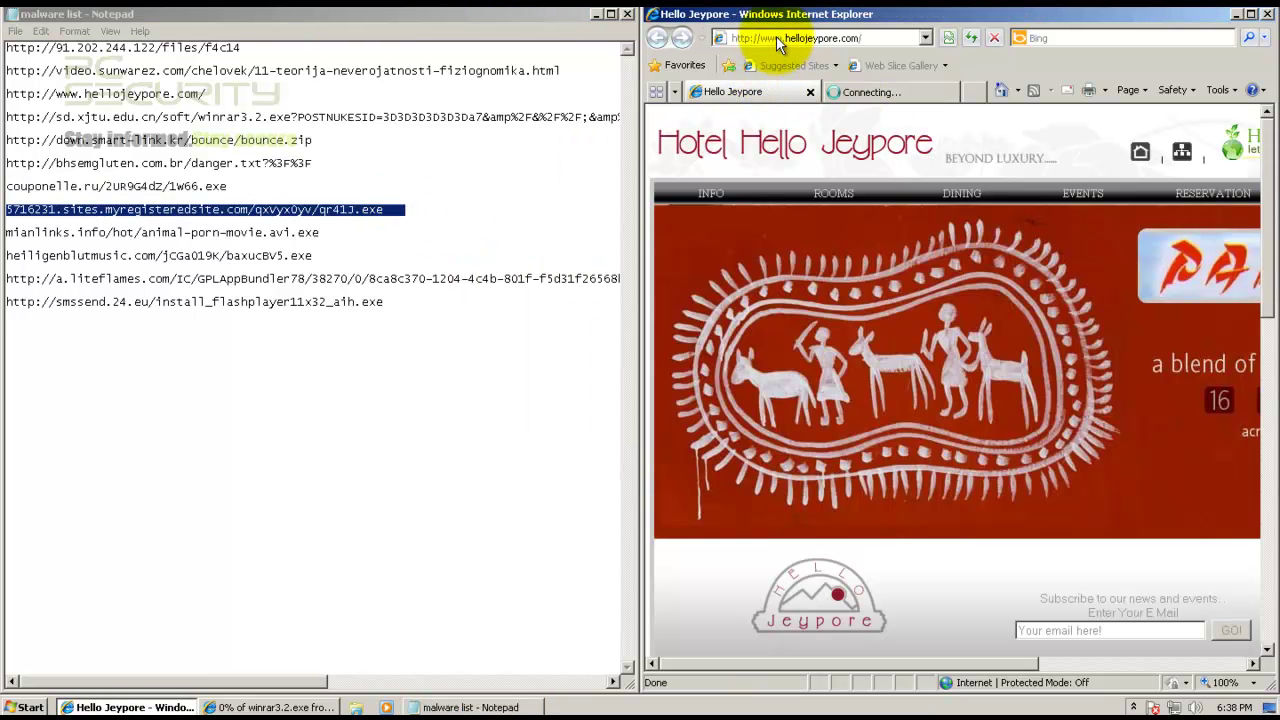
{"action": "left_click", "coordinate": [778, 37]}
{"action": "type", "text": "5716231.sites.myregisteredsite.com/qxVyx0yv/qr41J.exe"}
{"action": "key", "text": "Return"}
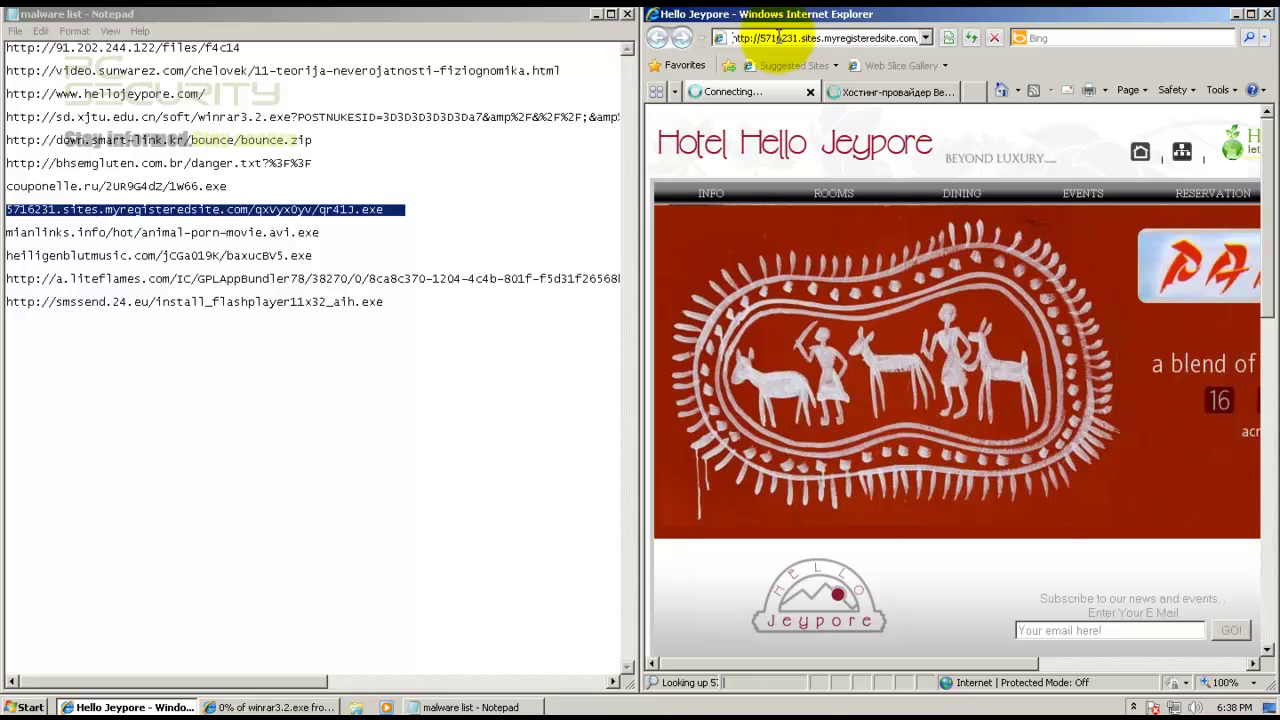
{"action": "left_click", "coordinate": [862, 94]}
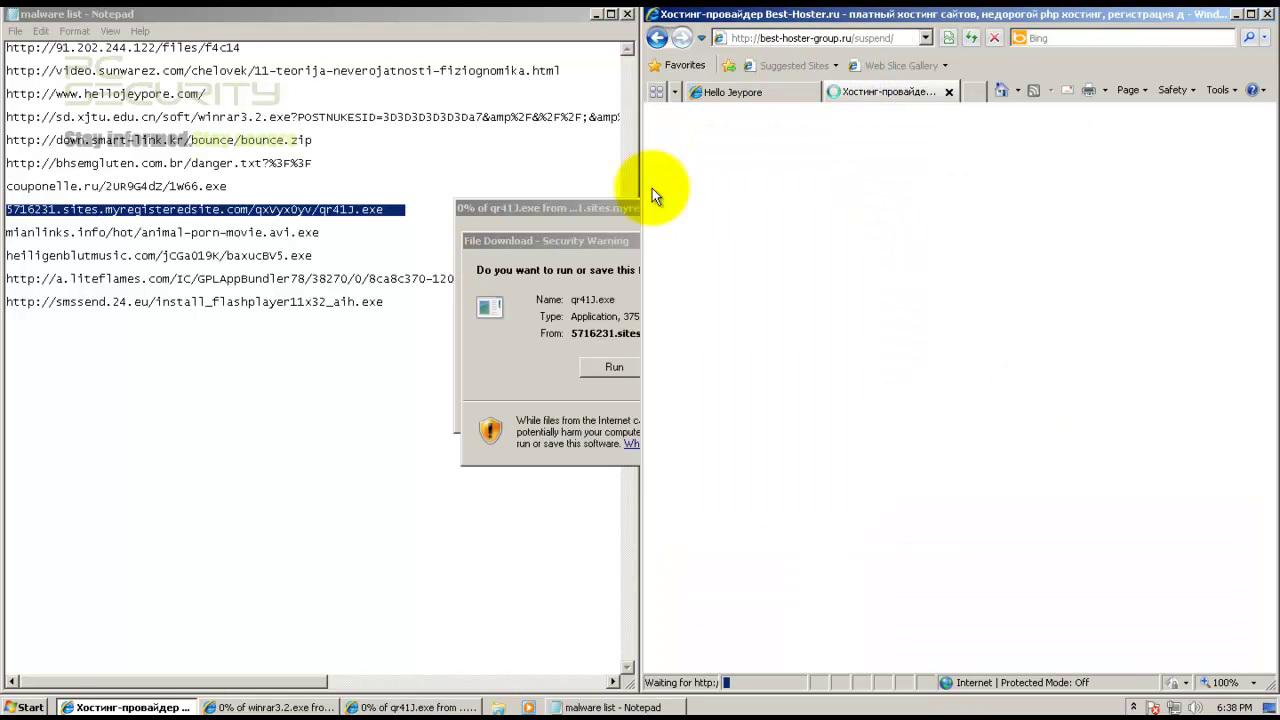
{"action": "left_click", "coordinate": [612, 368]}
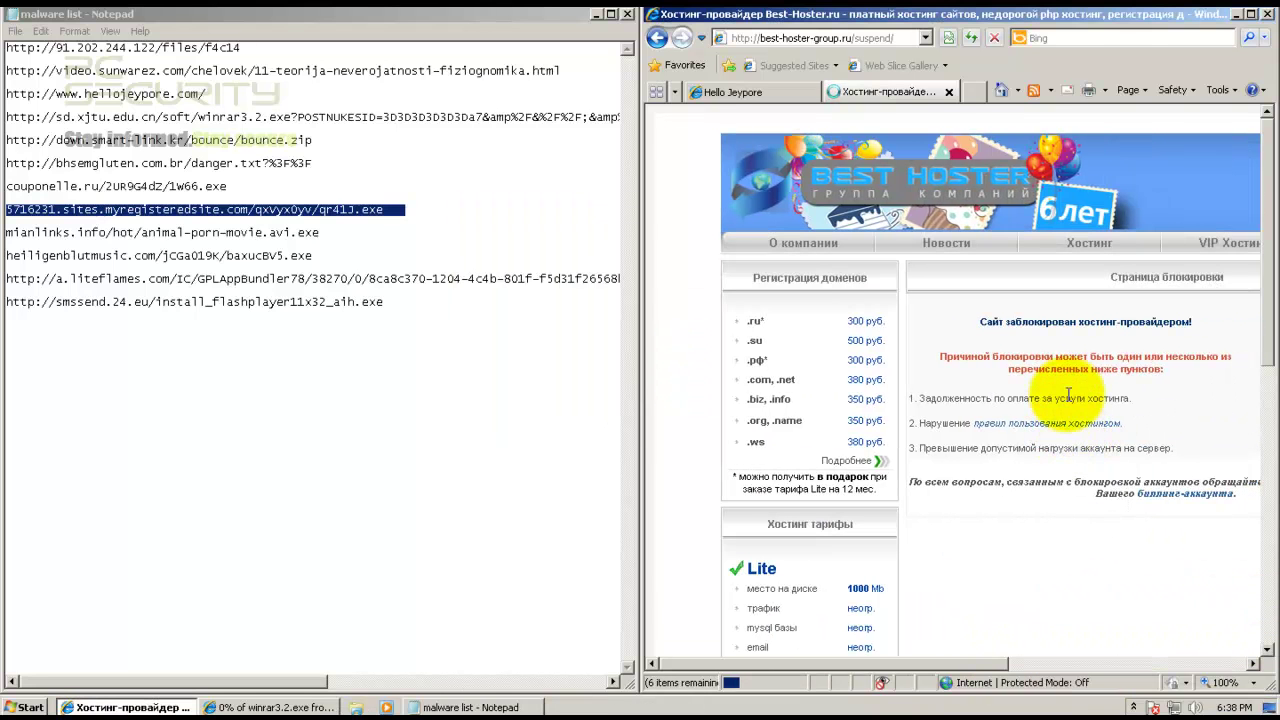
{"action": "scroll", "coordinate": [940, 445], "scroll_direction": "down", "scroll_amount": 3}
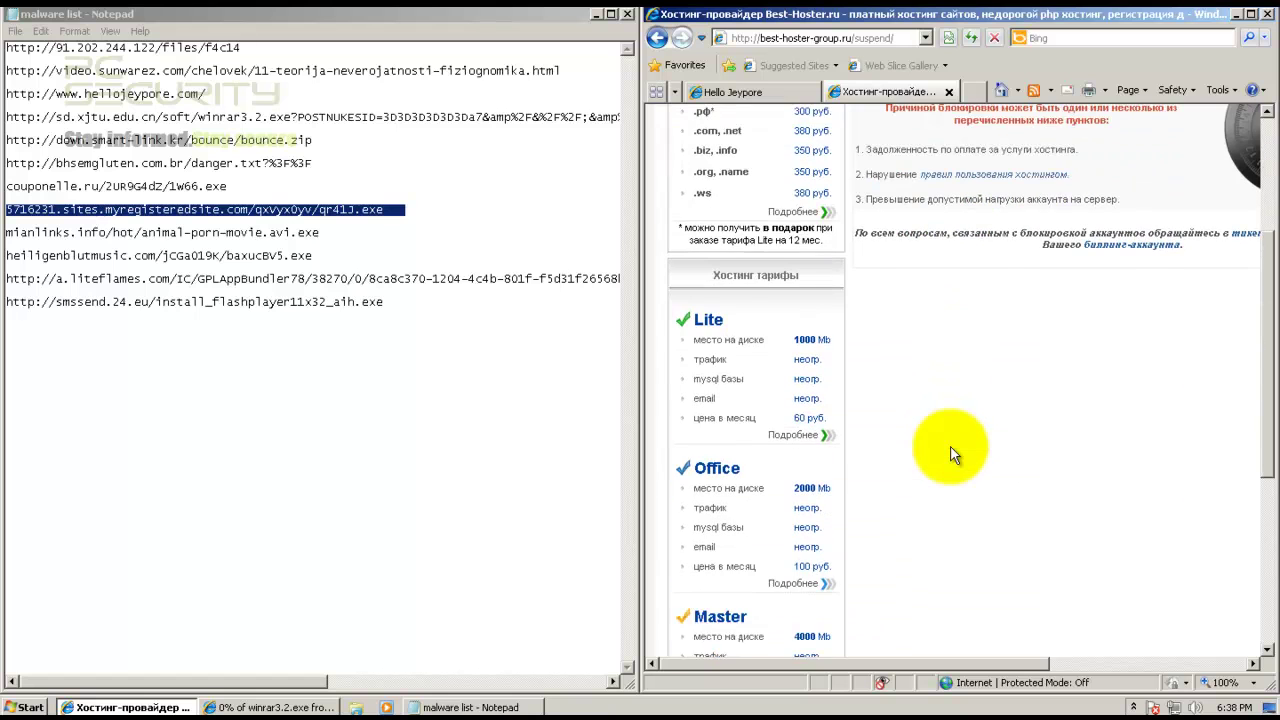
{"action": "left_click_drag", "start_coordinate": [847, 661], "coordinate": [1004, 664]}
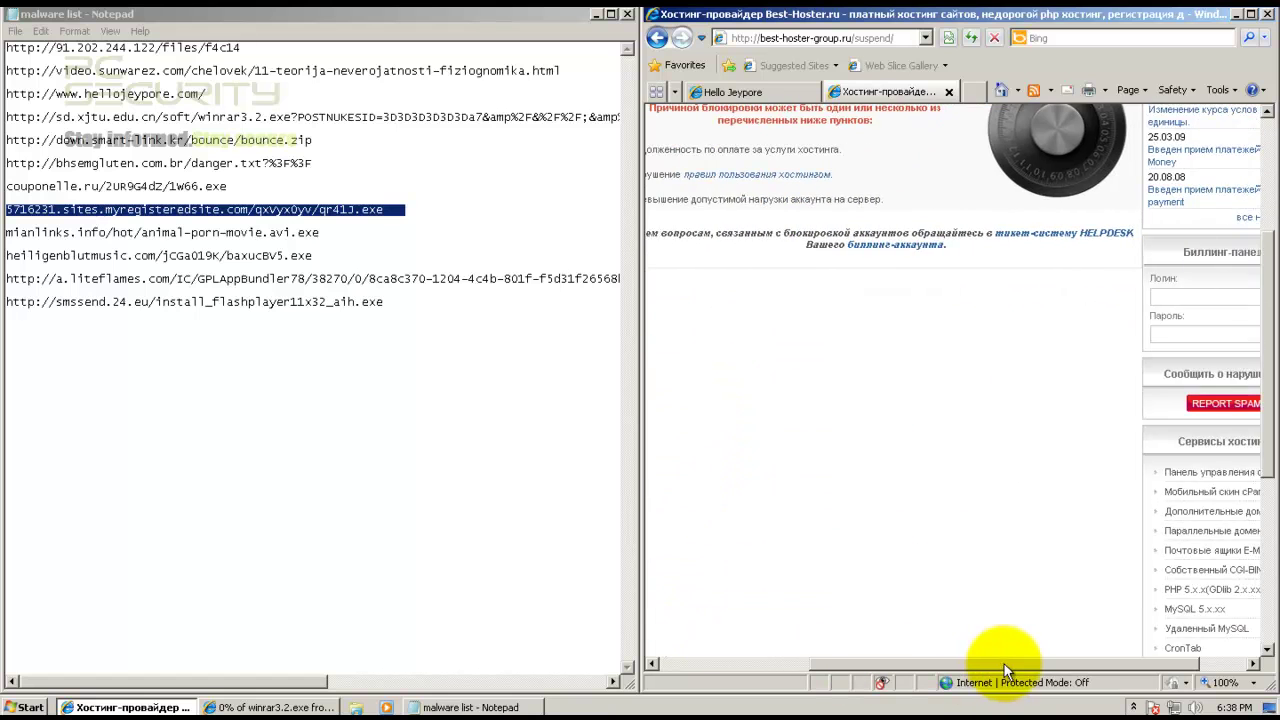
{"action": "scroll", "coordinate": [898, 470], "scroll_direction": "up", "scroll_amount": 3}
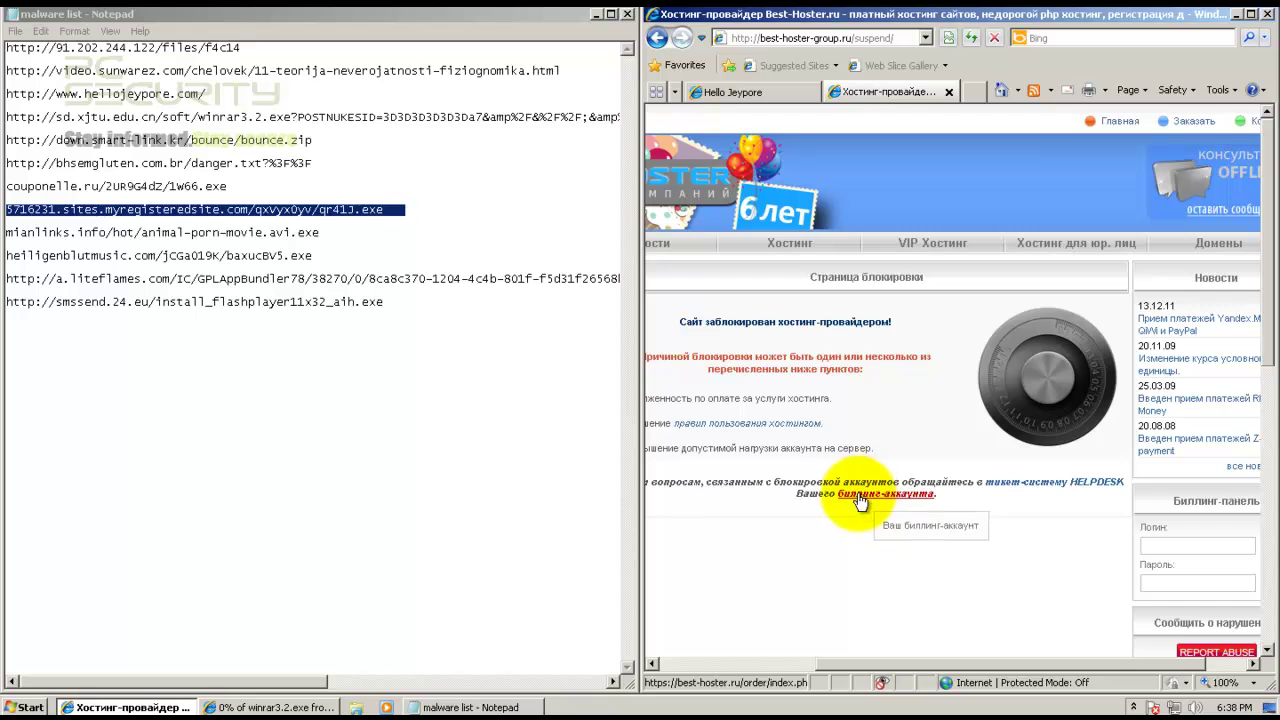
Step: Load the mianlinks.info URL in the Hello Jeypore tab and run animal-porn-movie.avi.exe despite both warnings
{"action": "left_click", "coordinate": [364, 230]}
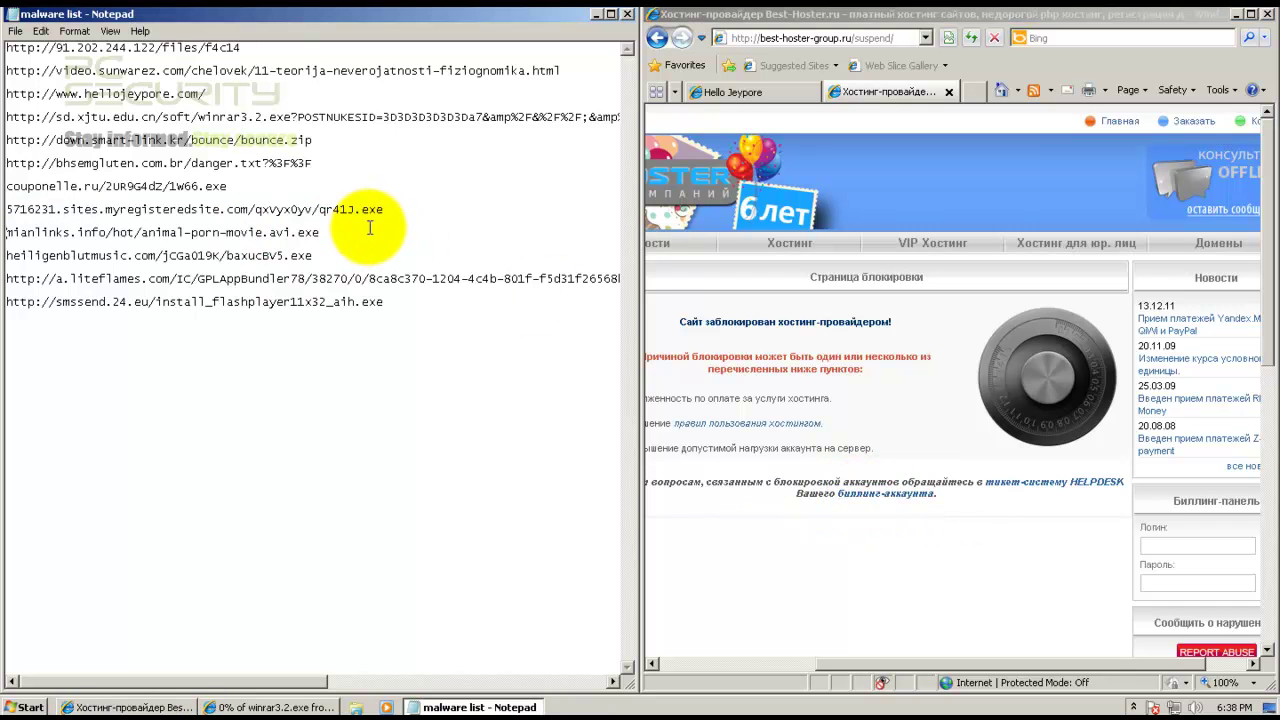
{"action": "key", "text": "shift+Home"}
{"action": "key", "text": "ctrl+c"}
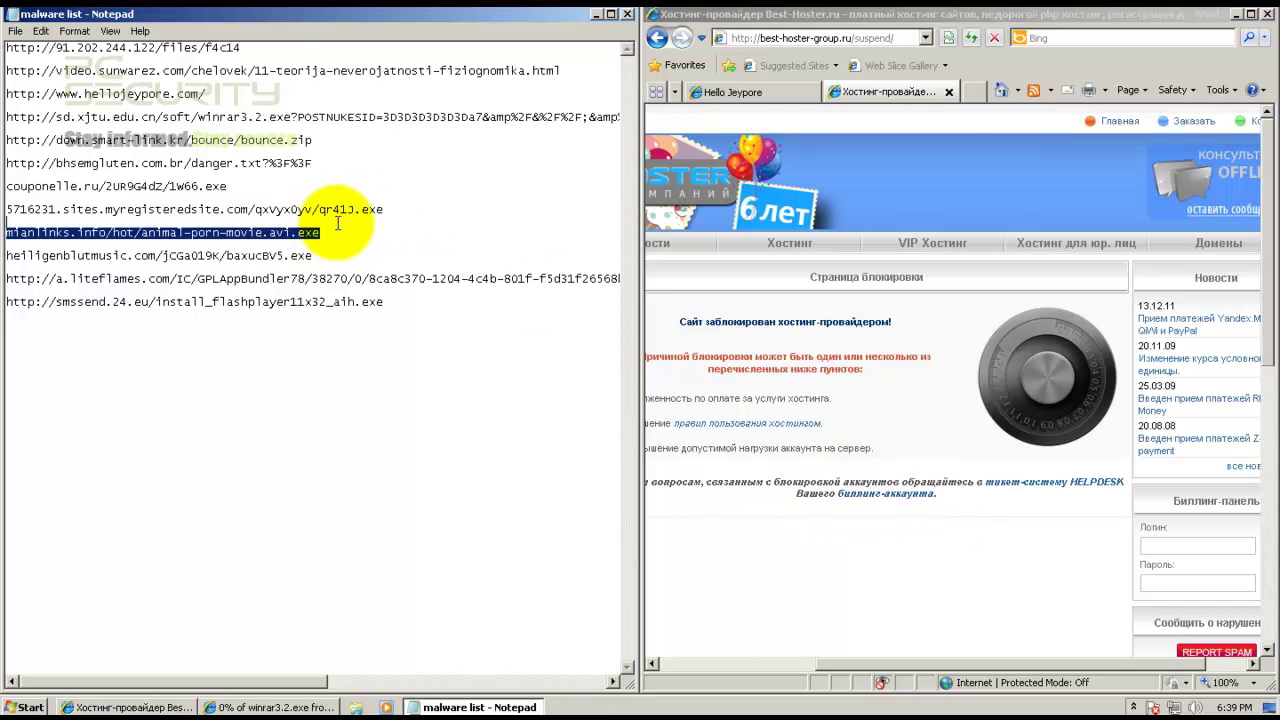
{"action": "left_click", "coordinate": [748, 90]}
{"action": "left_click", "coordinate": [778, 39]}
{"action": "key", "text": "ctrl+v"}
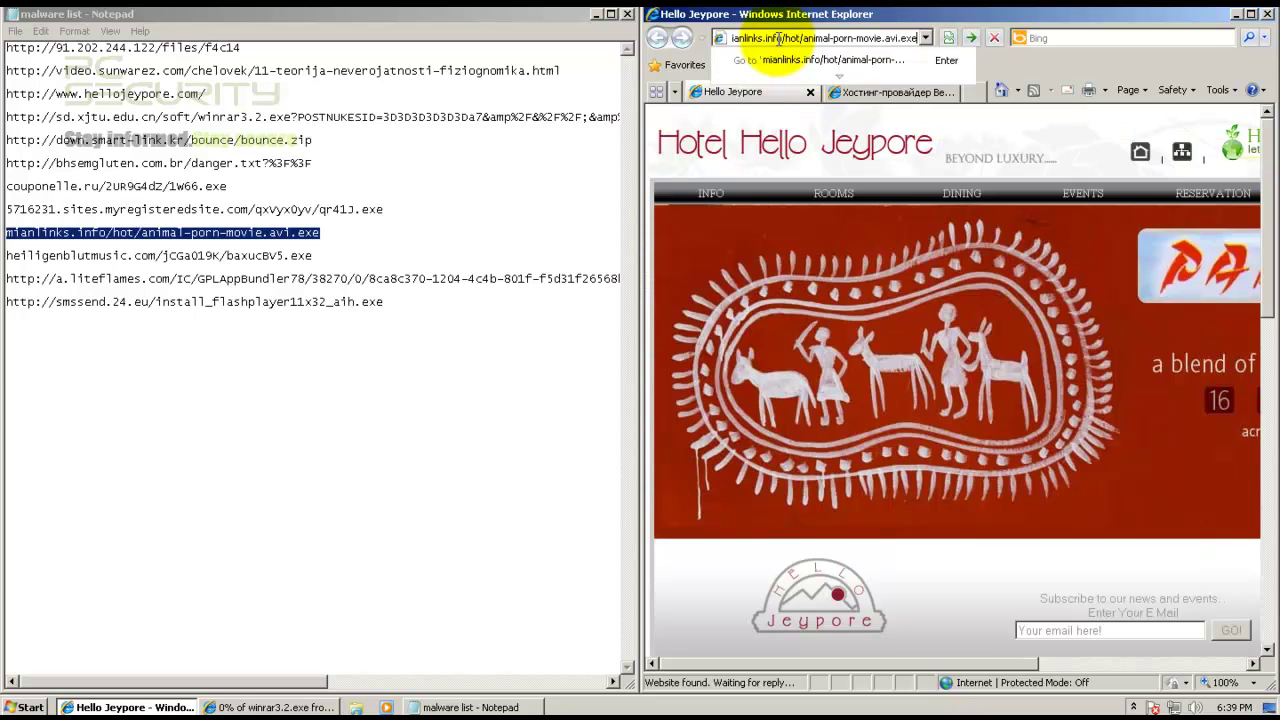
{"action": "key", "text": "Return"}
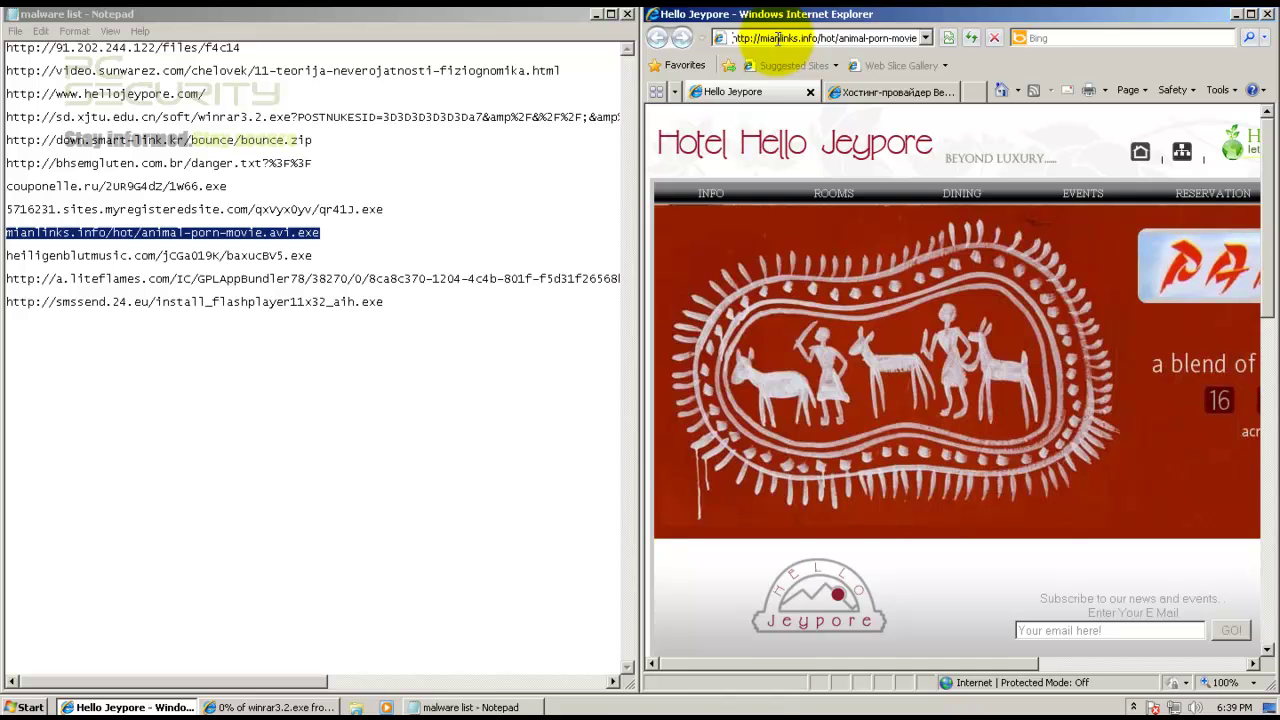
{"action": "left_click", "coordinate": [606, 367]}
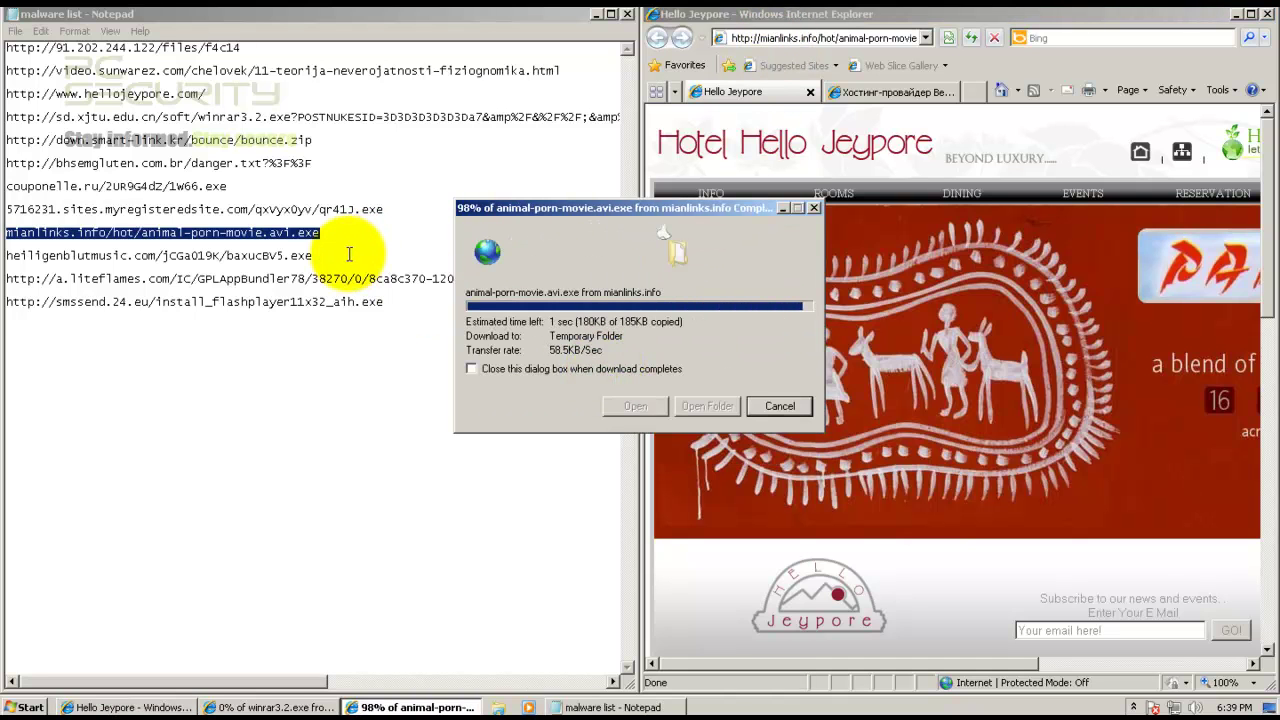
{"action": "key", "text": "Return"}
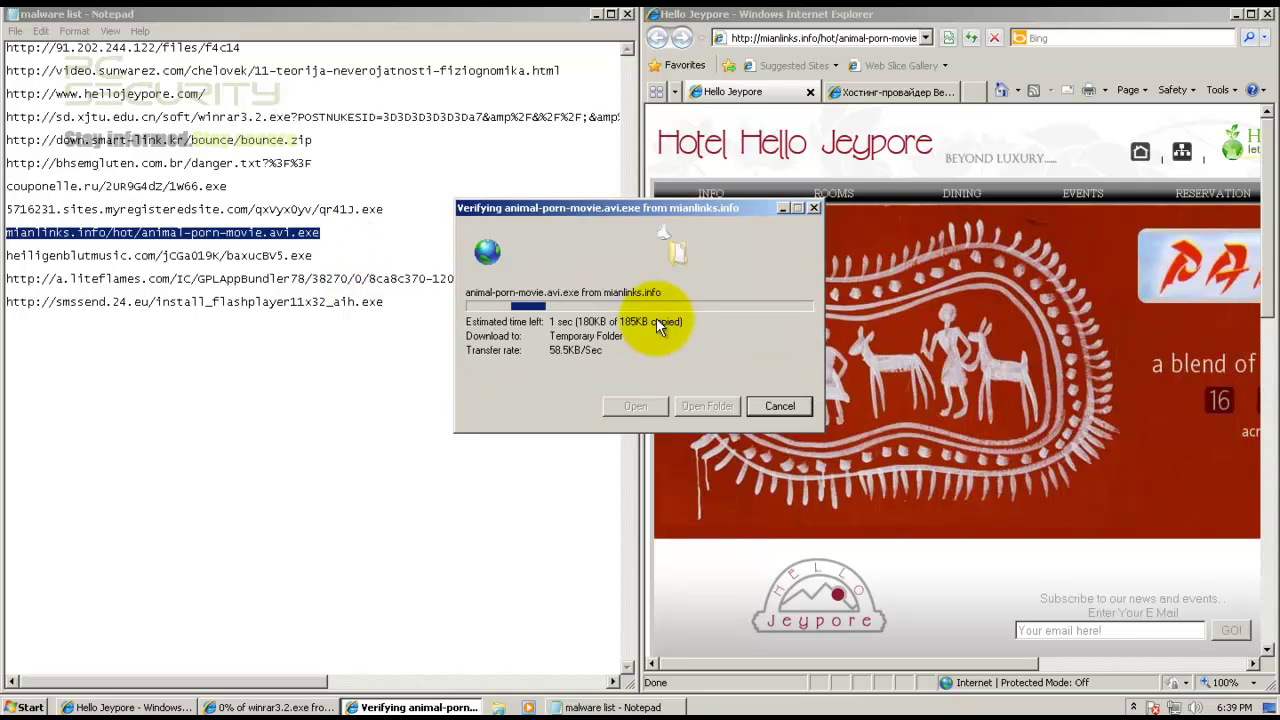
Step: Minimize the winrar3.2 download window and launch the Adobe Flash Player installer, approving its prompt
{"action": "double_click", "coordinate": [350, 255]}
{"action": "key", "text": "ctrl+c"}
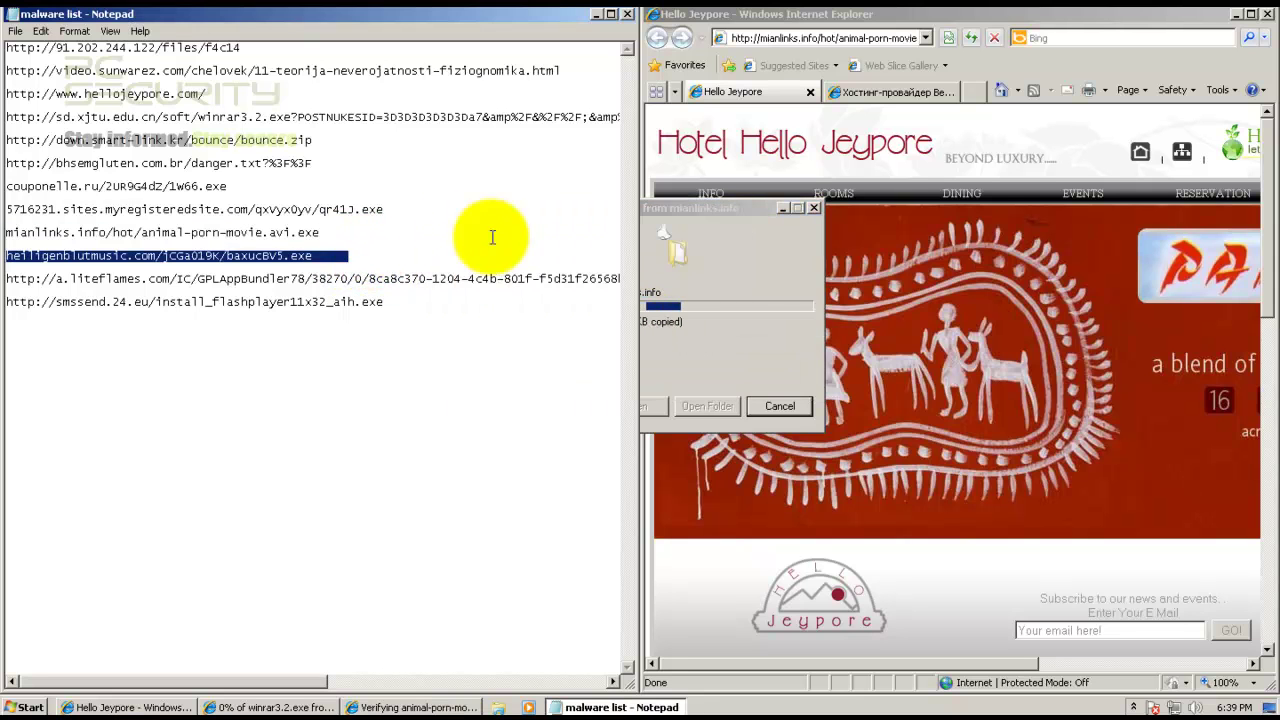
{"action": "left_click", "coordinate": [782, 39]}
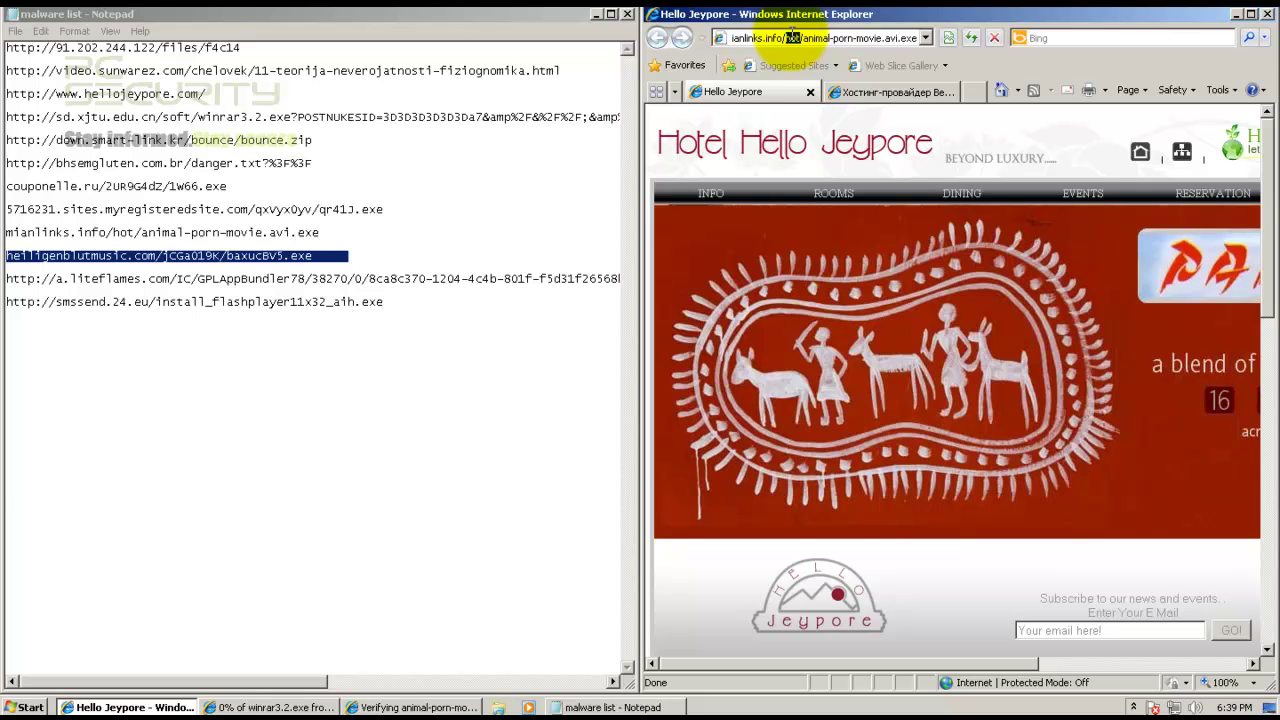
{"action": "left_click", "coordinate": [315, 707]}
{"action": "left_click", "coordinate": [784, 208]}
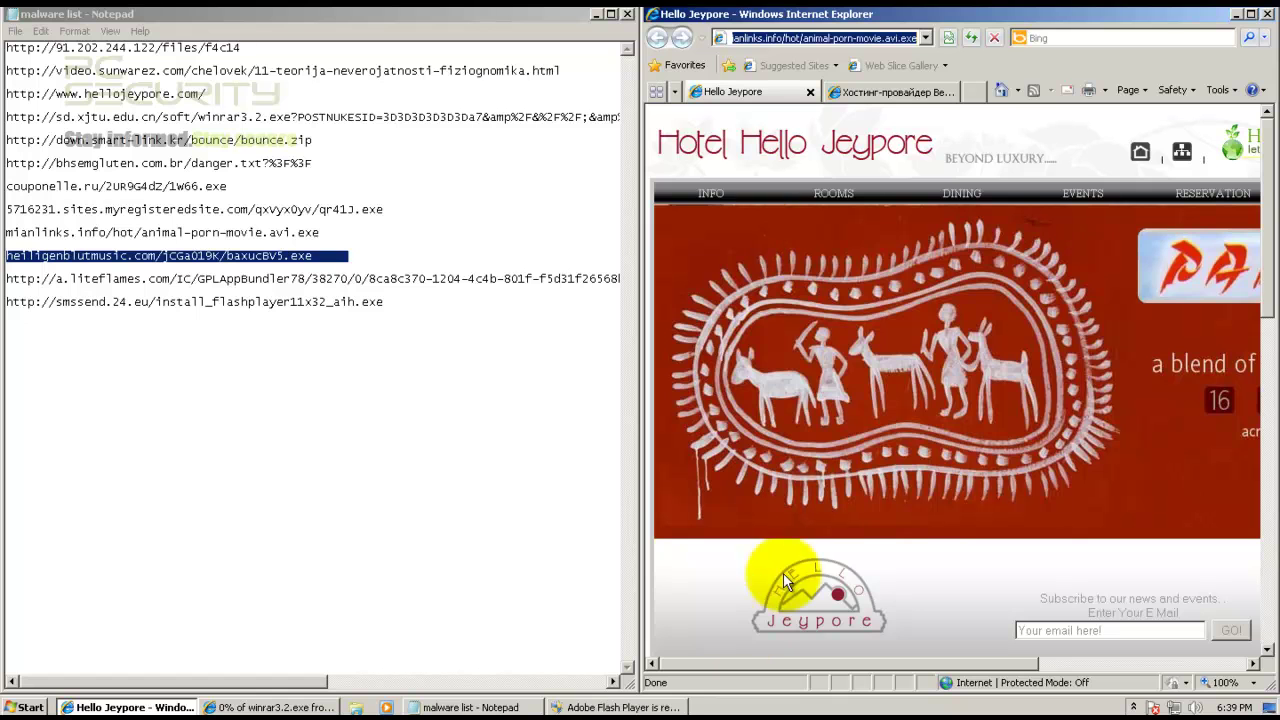
{"action": "left_click", "coordinate": [614, 700]}
{"action": "left_click", "coordinate": [681, 376]}
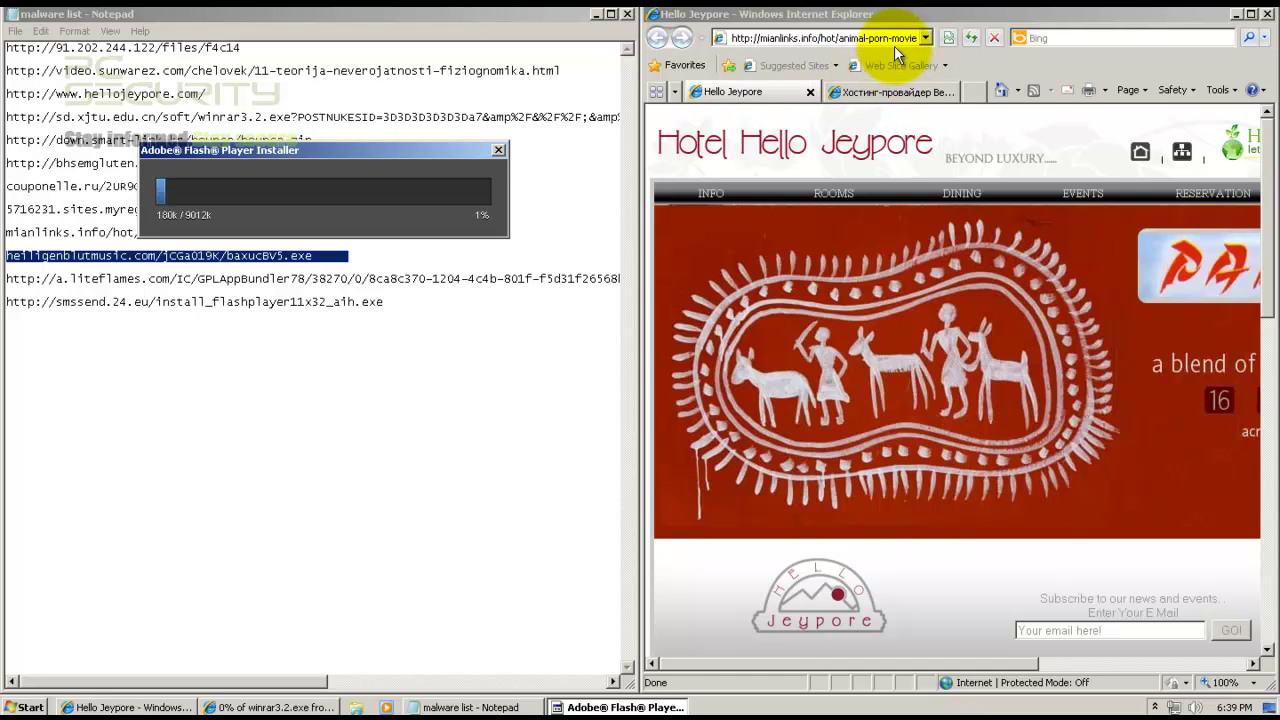
Step: Load the heiligenblutmusic URL in the second tab and choose to run baxucBV5.exe
{"action": "left_click", "coordinate": [892, 91]}
{"action": "left_click", "coordinate": [827, 38]}
{"action": "key", "text": "ctrl+v"}
{"action": "key", "text": "Return"}
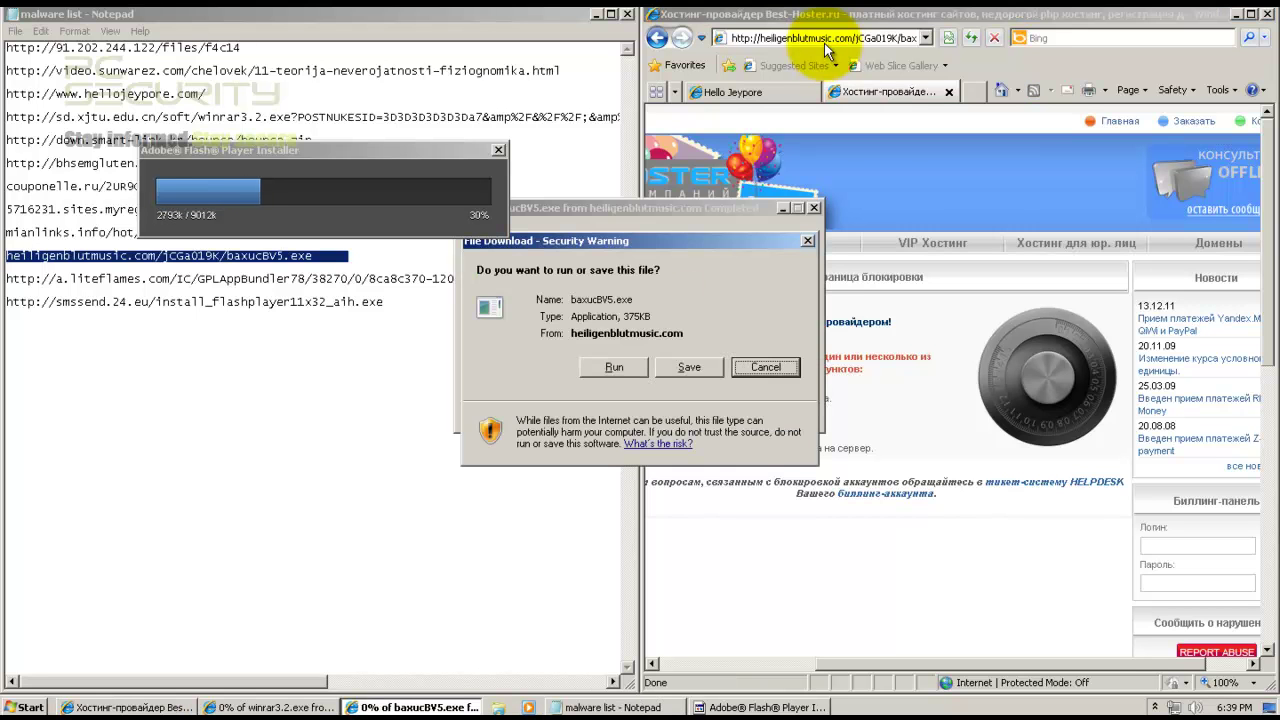
{"action": "left_click", "coordinate": [617, 368]}
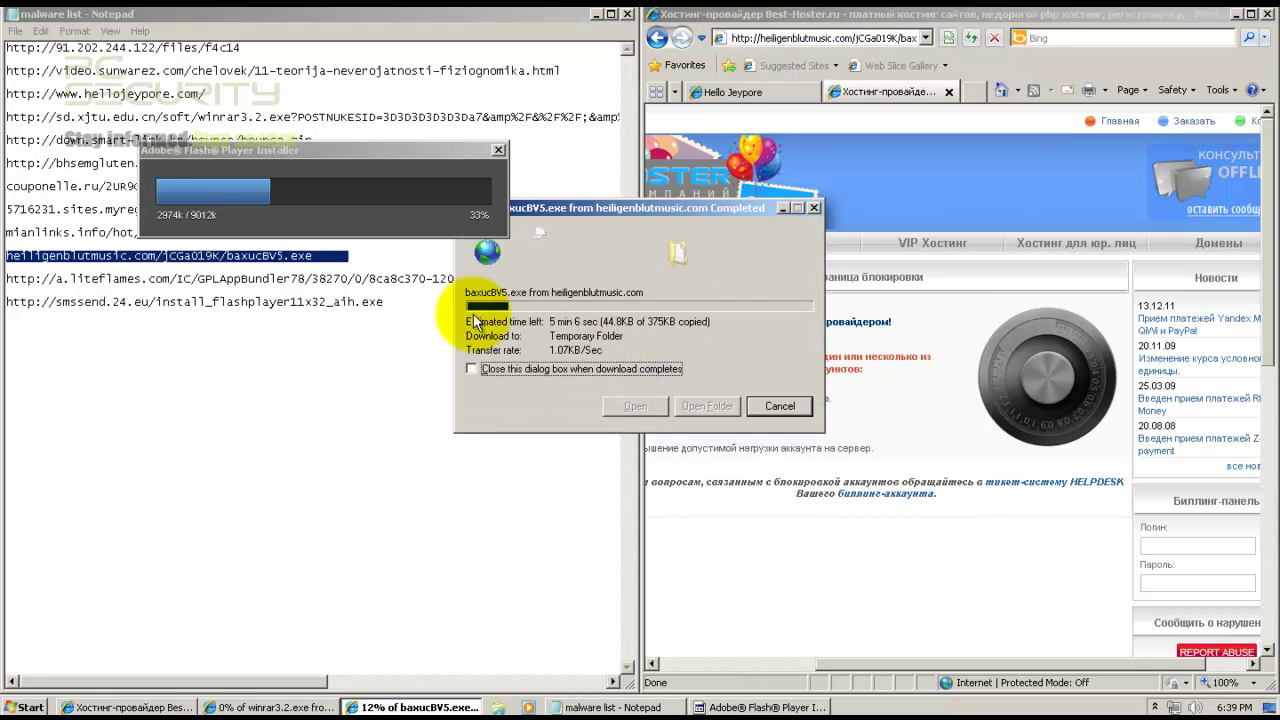
Step: Copy the liteflames URL and allow the unsigned baxucBV5.exe to run
{"action": "left_click", "coordinate": [352, 290]}
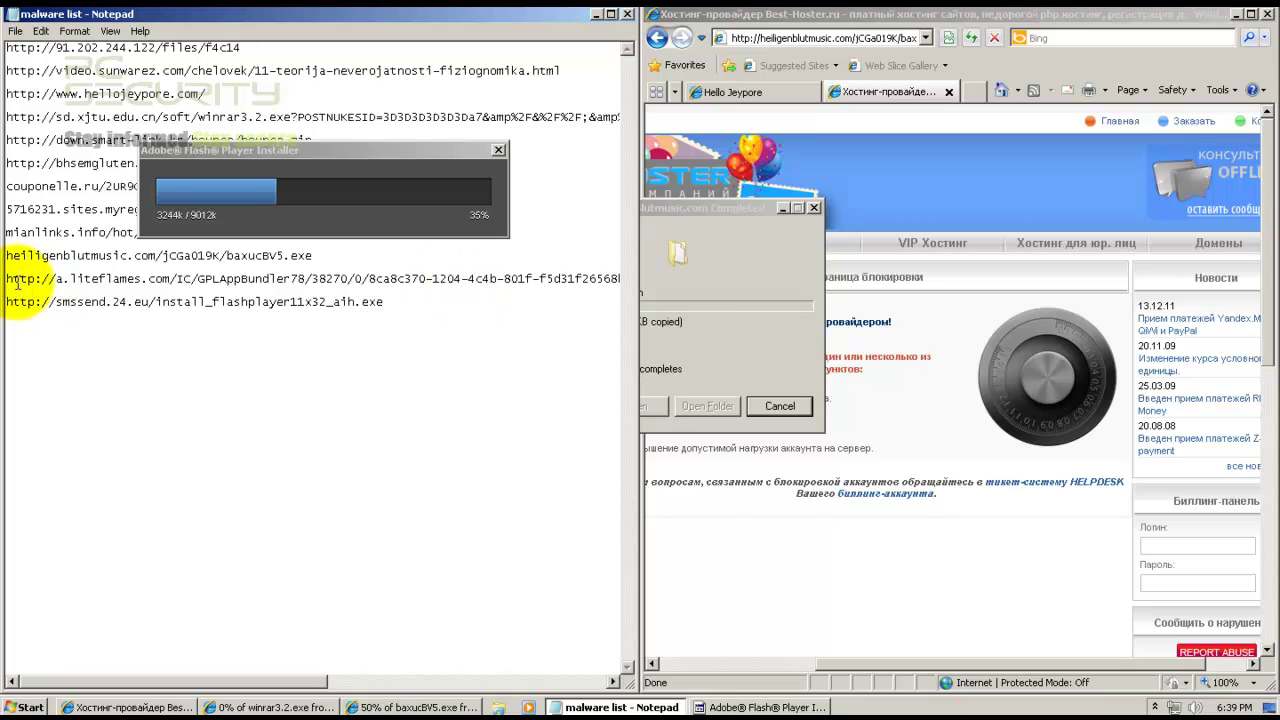
{"action": "left_click", "coordinate": [15, 279]}
{"action": "key", "text": "shift+End"}
{"action": "left_click", "coordinate": [10, 280]}
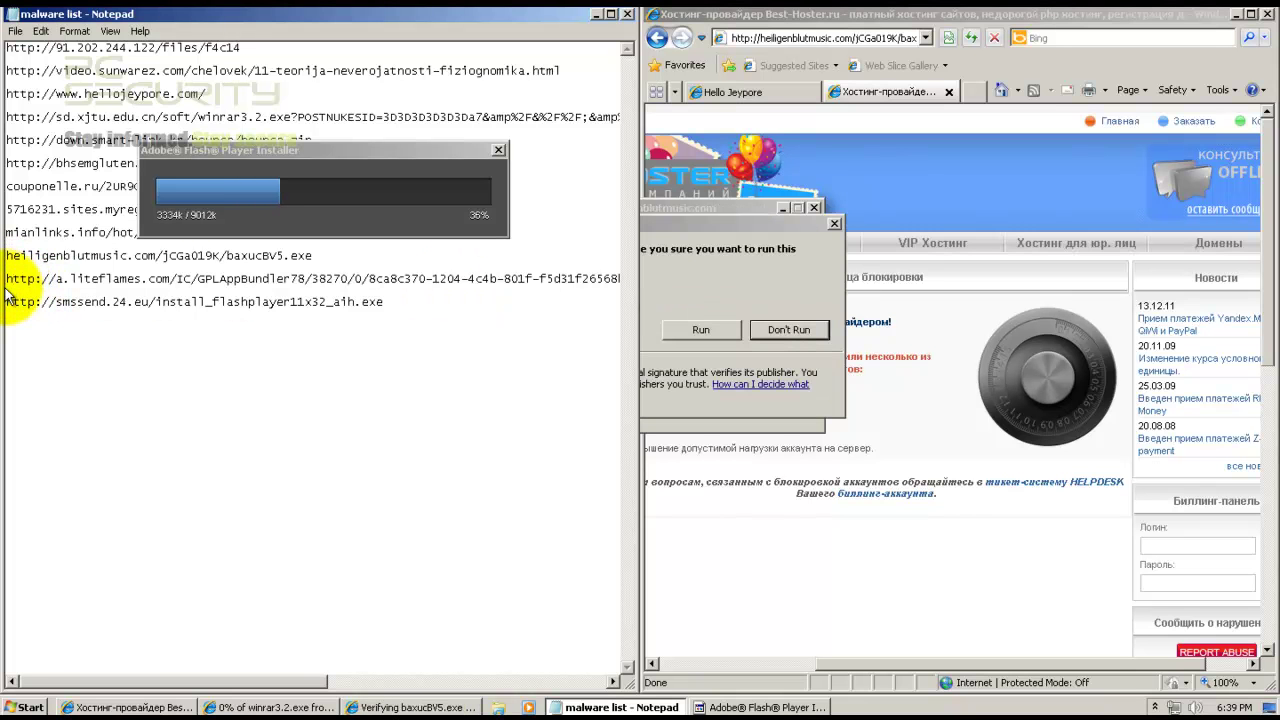
{"action": "key", "text": "shift+End"}
{"action": "left_click", "coordinate": [696, 315]}
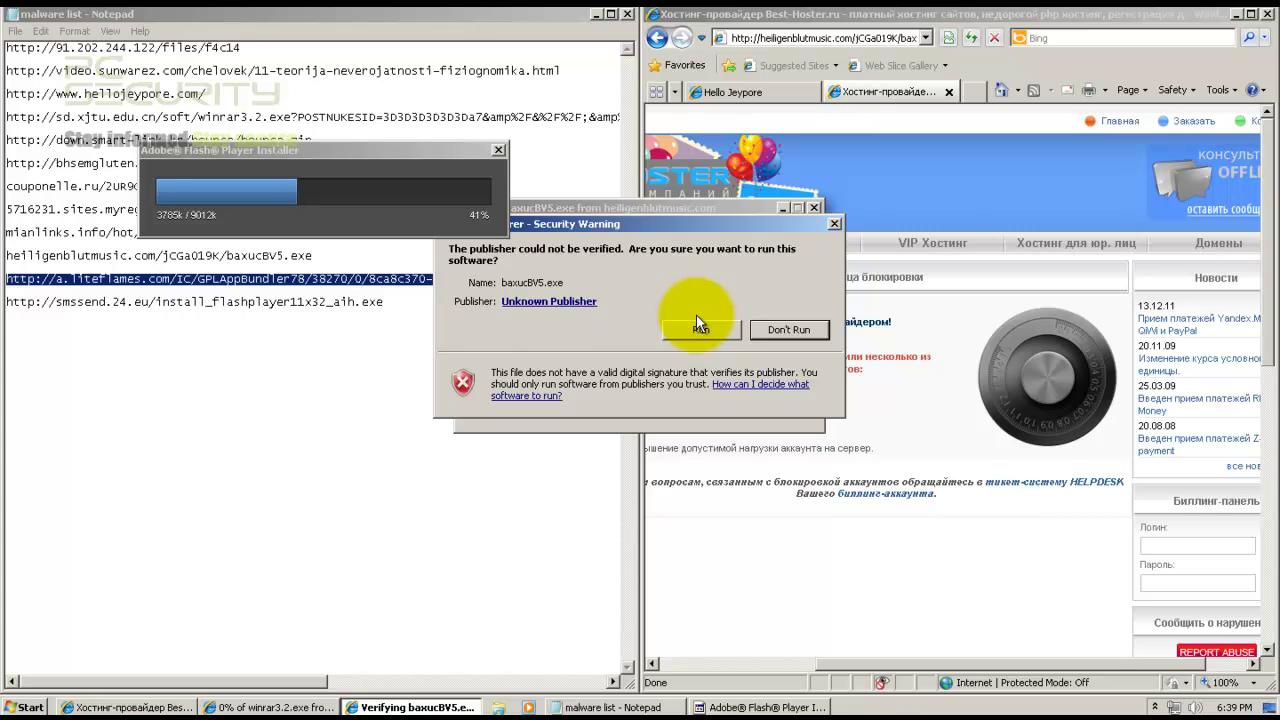
{"action": "left_click", "coordinate": [696, 324]}
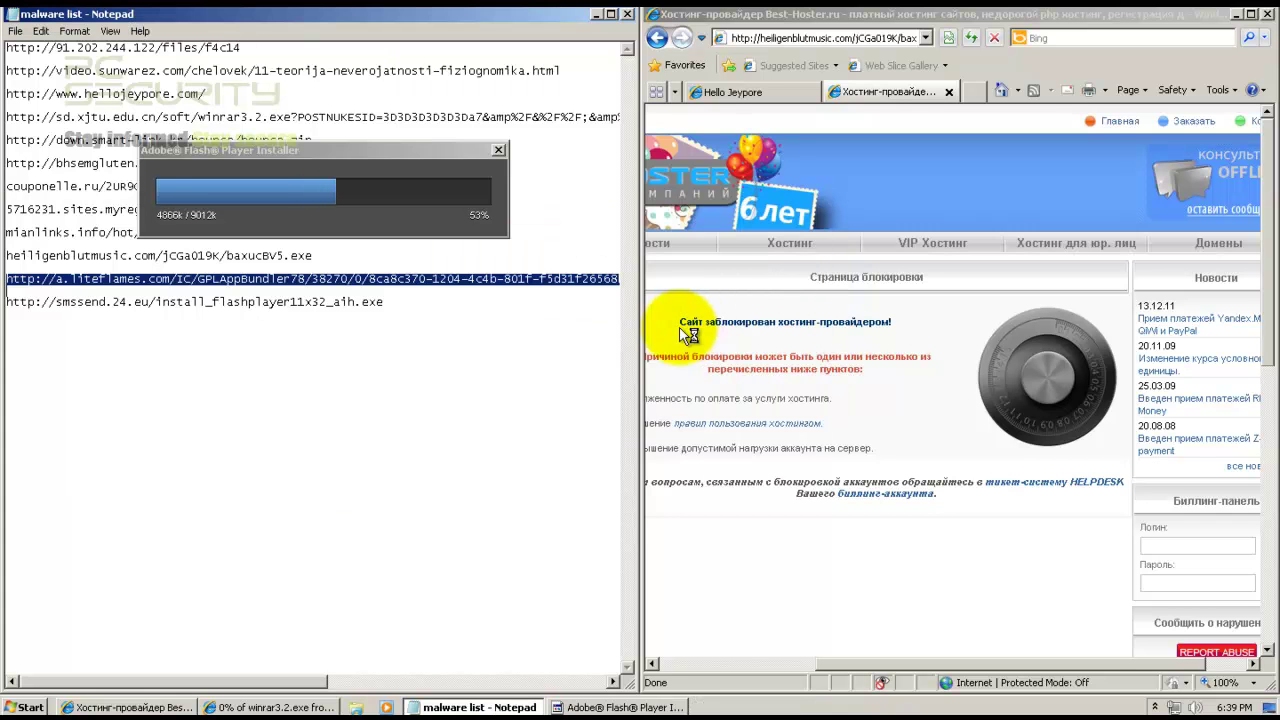
Step: Cancel the pending winrar3.2 download
{"action": "left_click", "coordinate": [614, 706]}
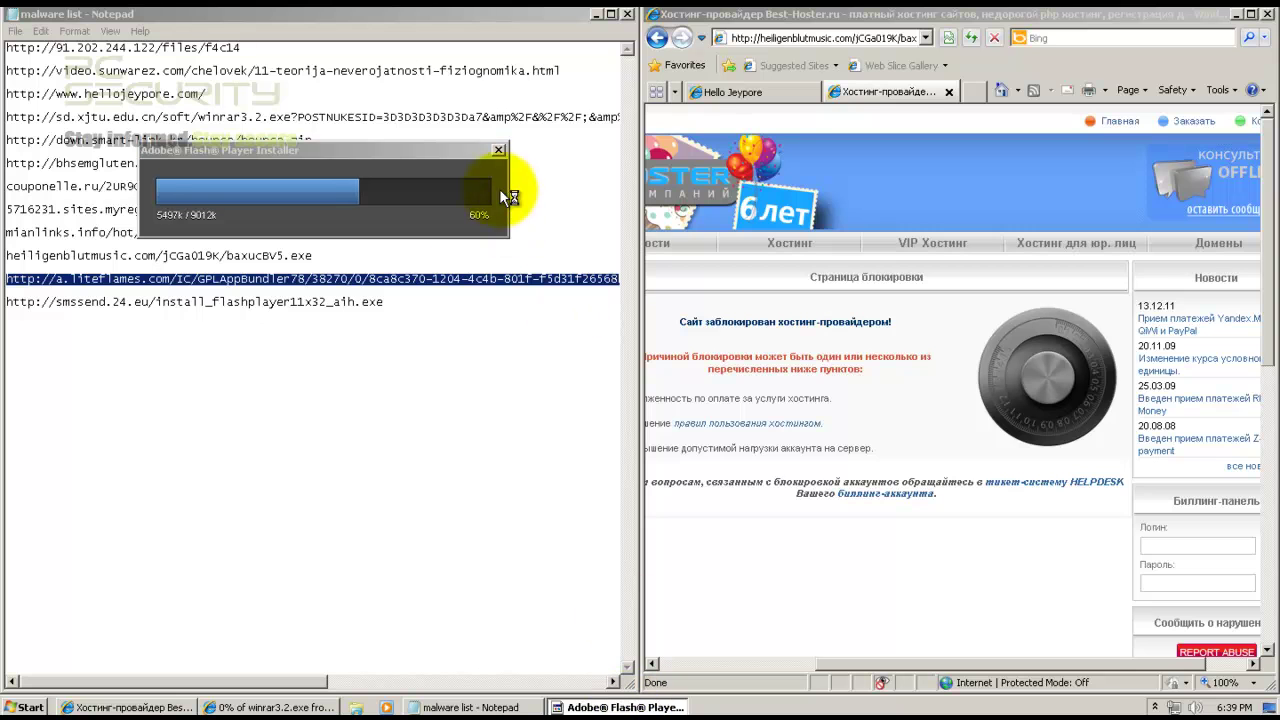
{"action": "left_click", "coordinate": [270, 707]}
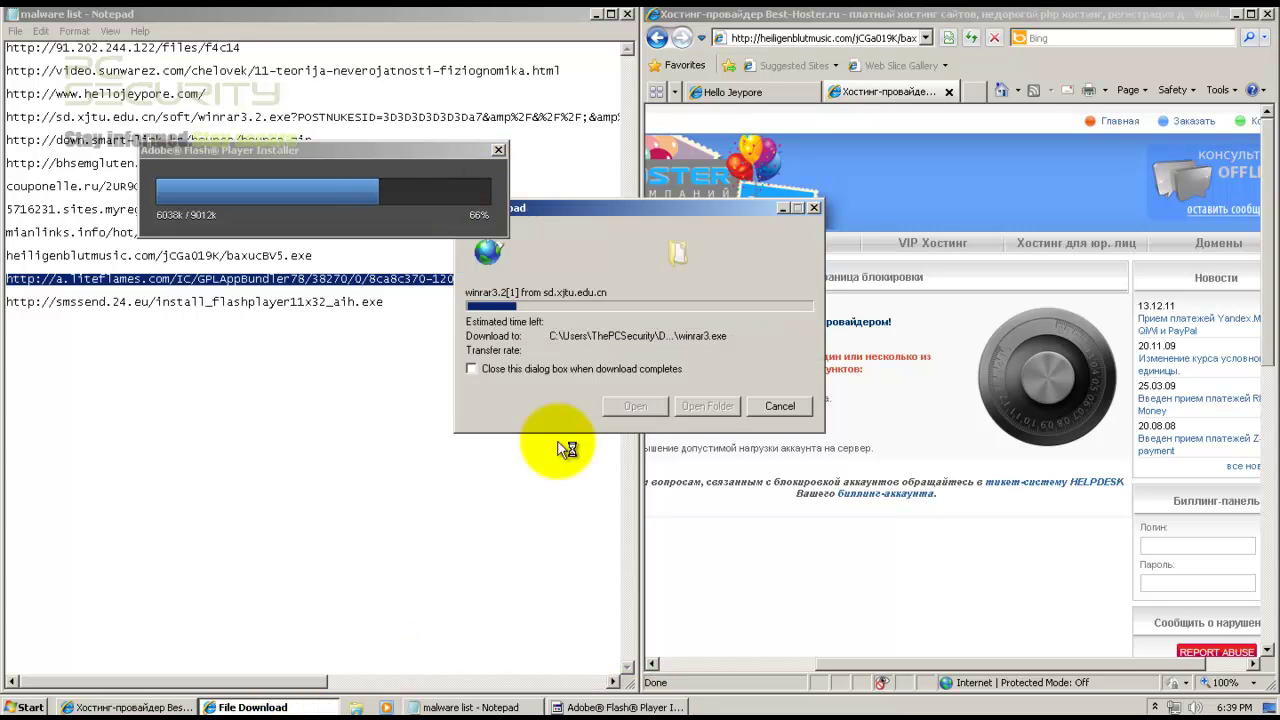
{"action": "left_click", "coordinate": [622, 368]}
{"action": "left_click", "coordinate": [588, 367]}
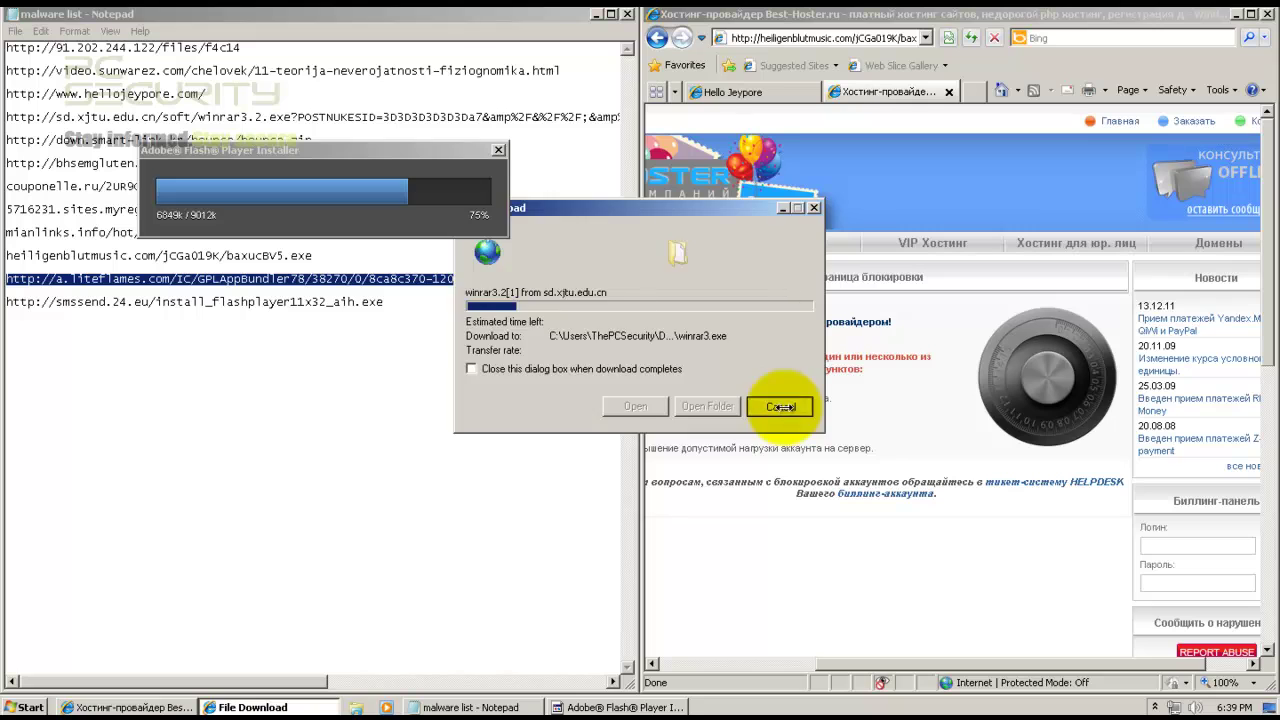
{"action": "left_click", "coordinate": [760, 406]}
Step: Check the Flash Player installer and select the smssend flash player URL in the list
{"action": "left_click", "coordinate": [470, 707]}
{"action": "left_click", "coordinate": [340, 707]}
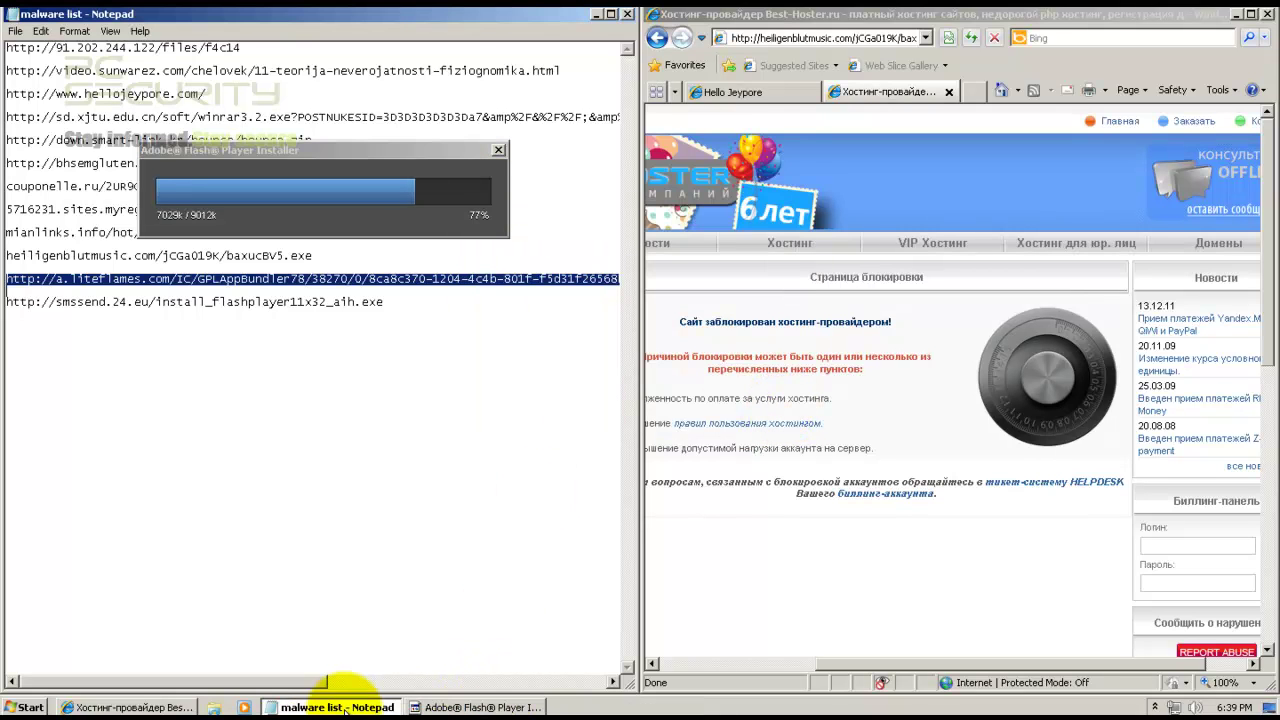
{"action": "left_click", "coordinate": [432, 301]}
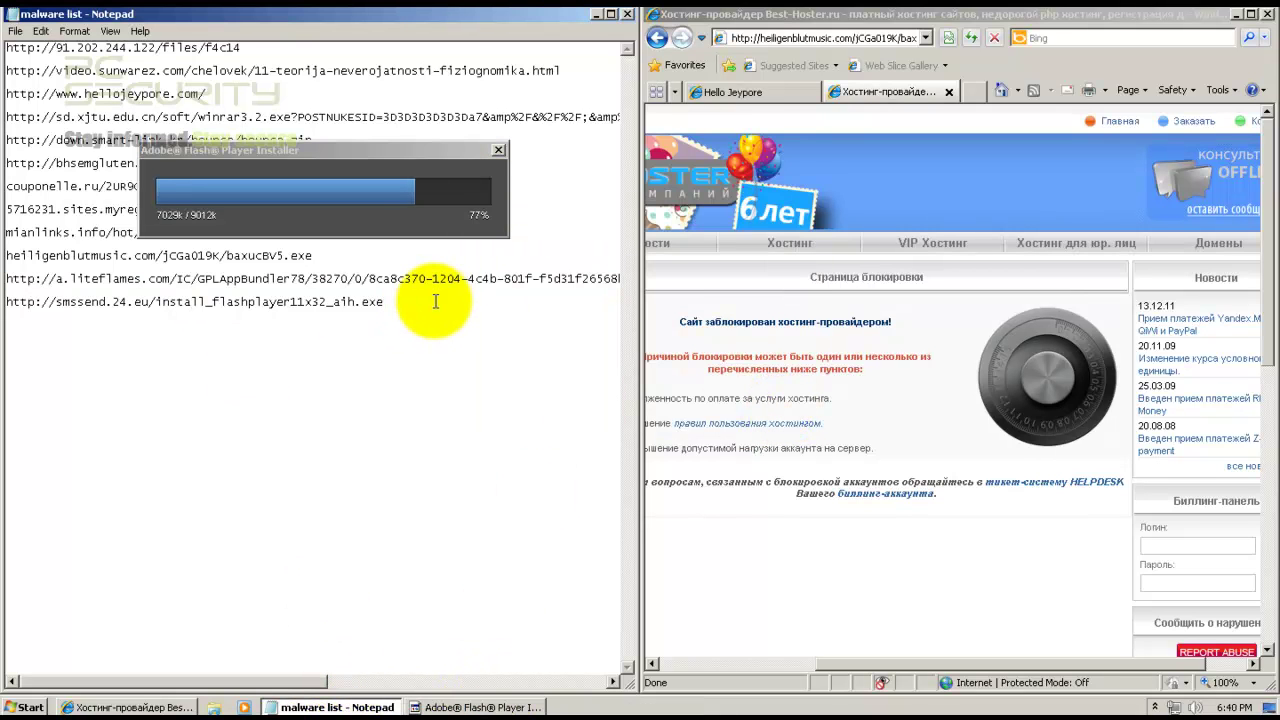
{"action": "double_click", "coordinate": [435, 301]}
{"action": "left_click", "coordinate": [108, 301]}
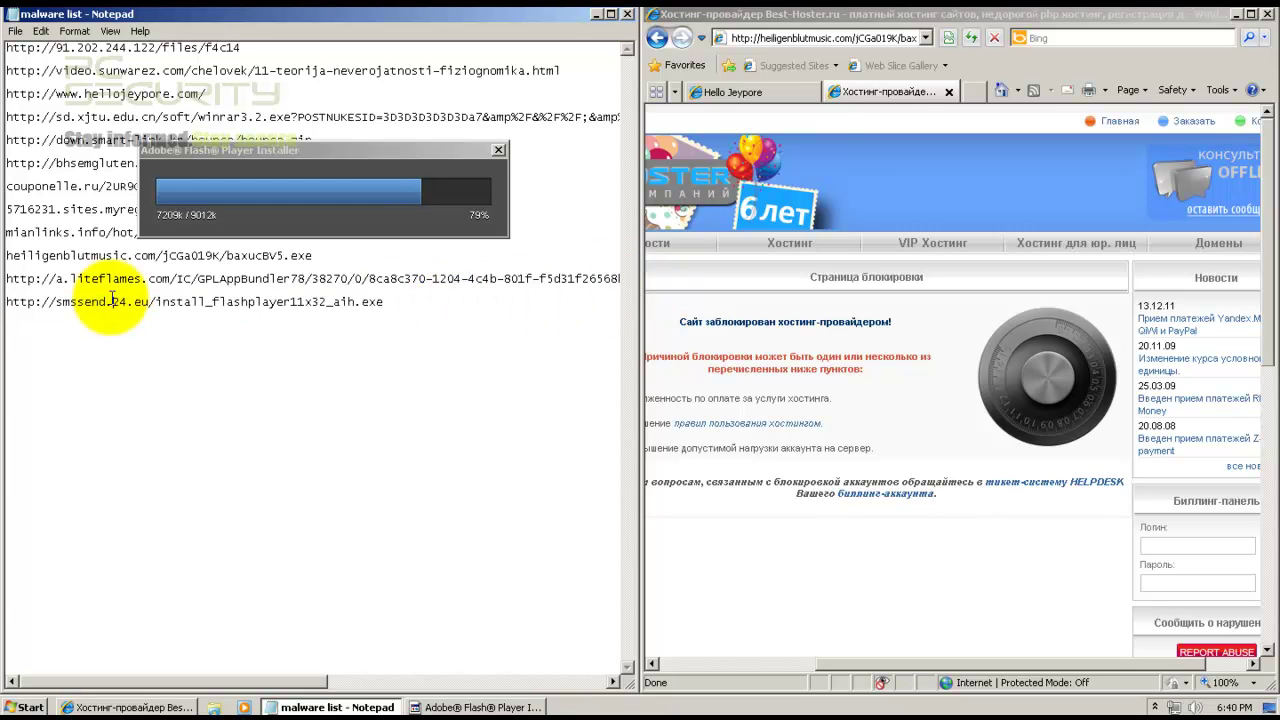
Step: Load the copied a.liteflames.com URL in Internet Explorer and choose to save XvidSetup
{"action": "double_click", "coordinate": [8, 281]}
{"action": "key", "text": "ctrl+c"}
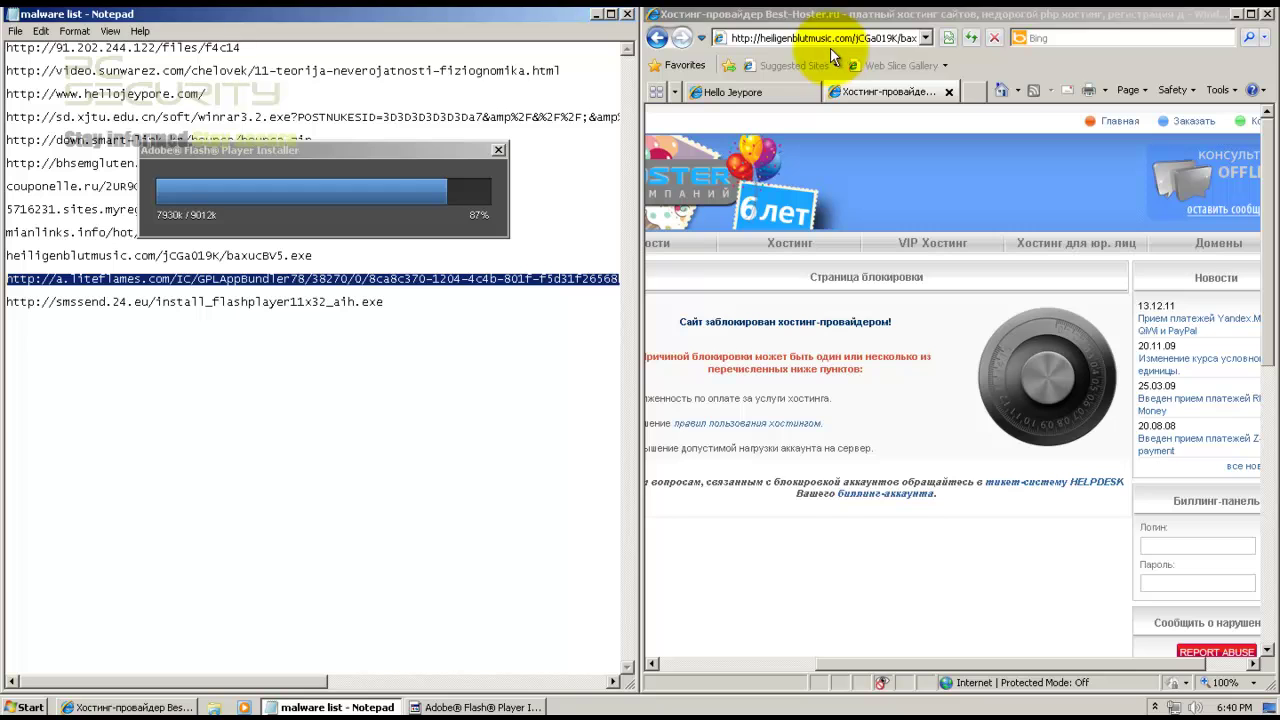
{"action": "left_click", "coordinate": [830, 38]}
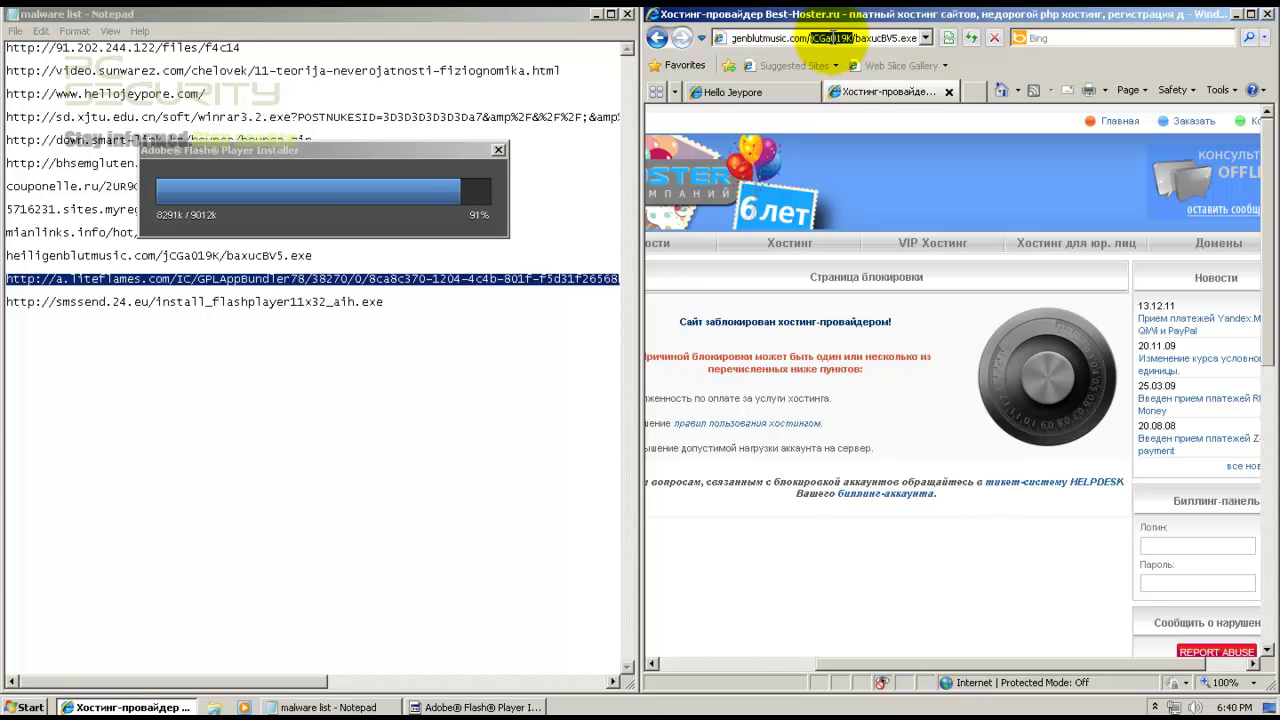
{"action": "key", "text": "ctrl+v"}
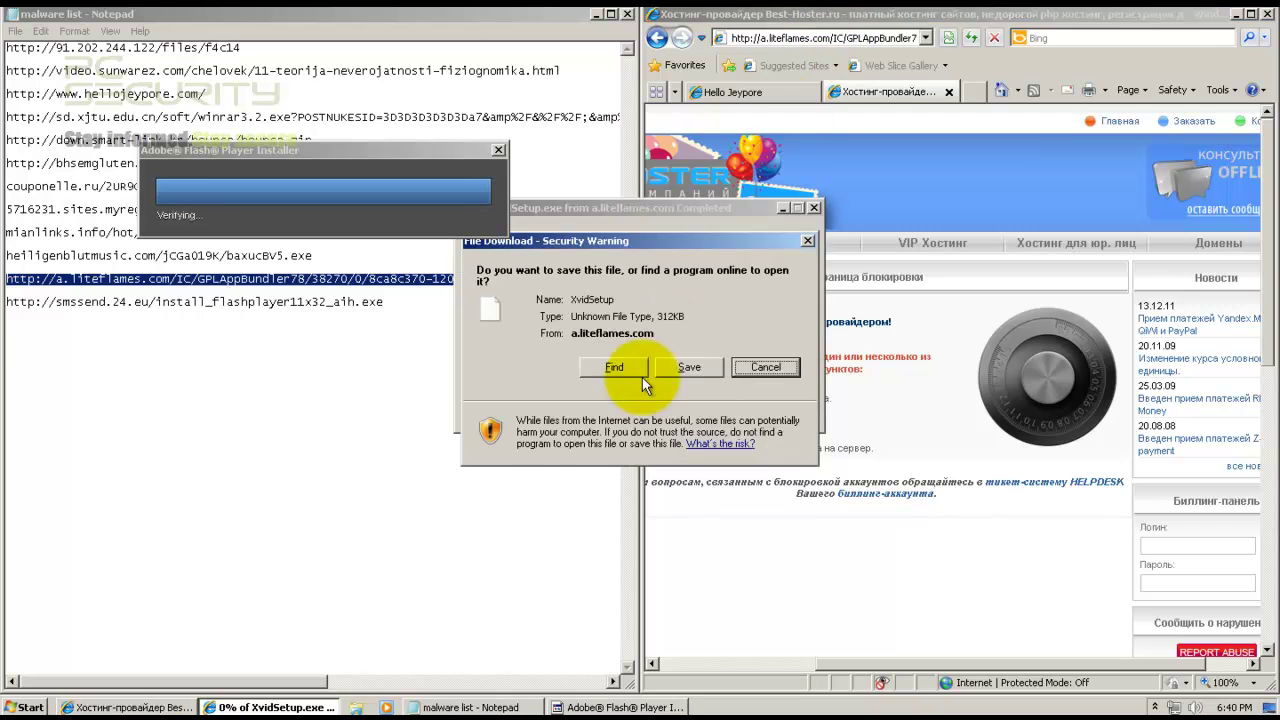
{"action": "left_click", "coordinate": [690, 368]}
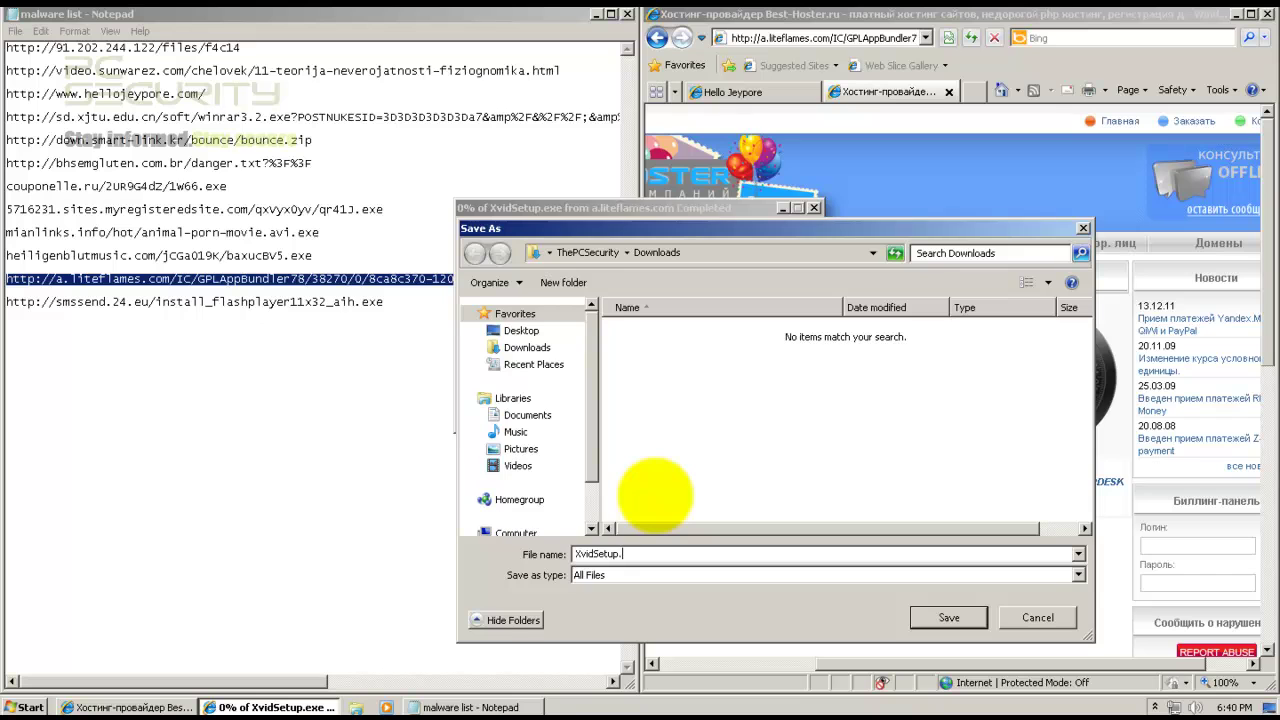
Step: Save XvidSetup to Downloads, then accept the Flash Player license and start installing it
{"action": "key", "text": "Return"}
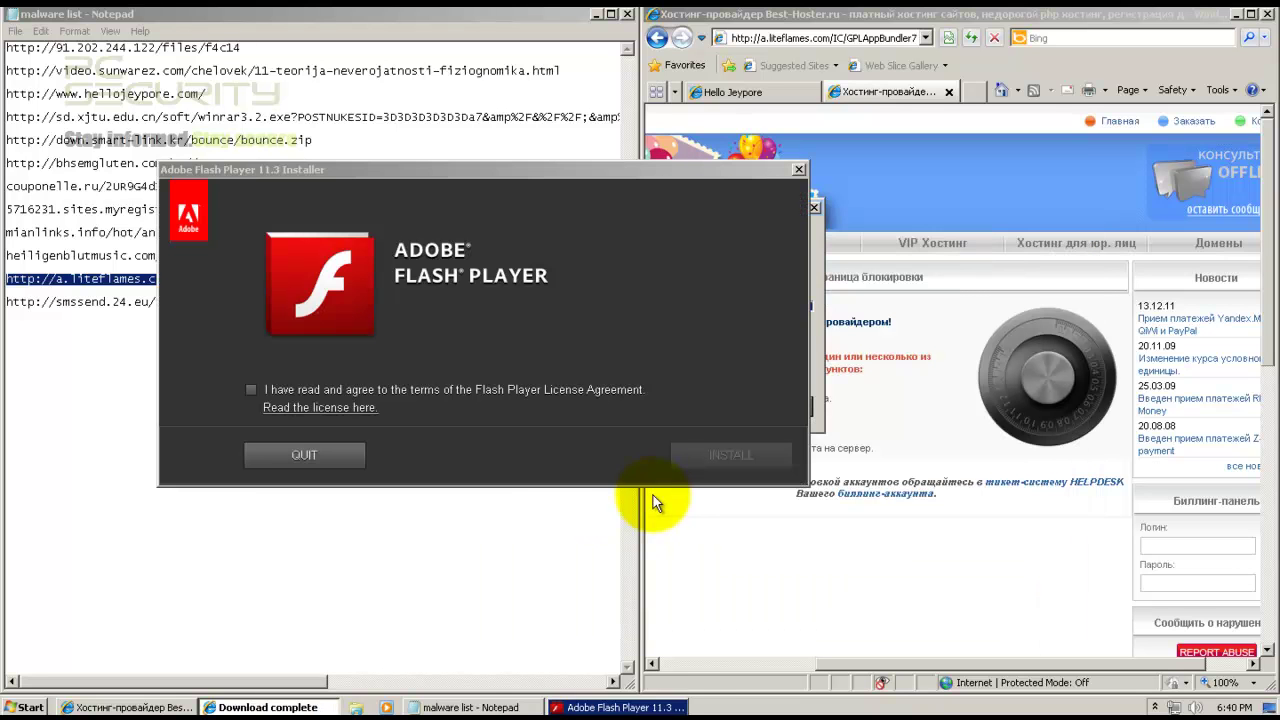
{"action": "left_click", "coordinate": [296, 393]}
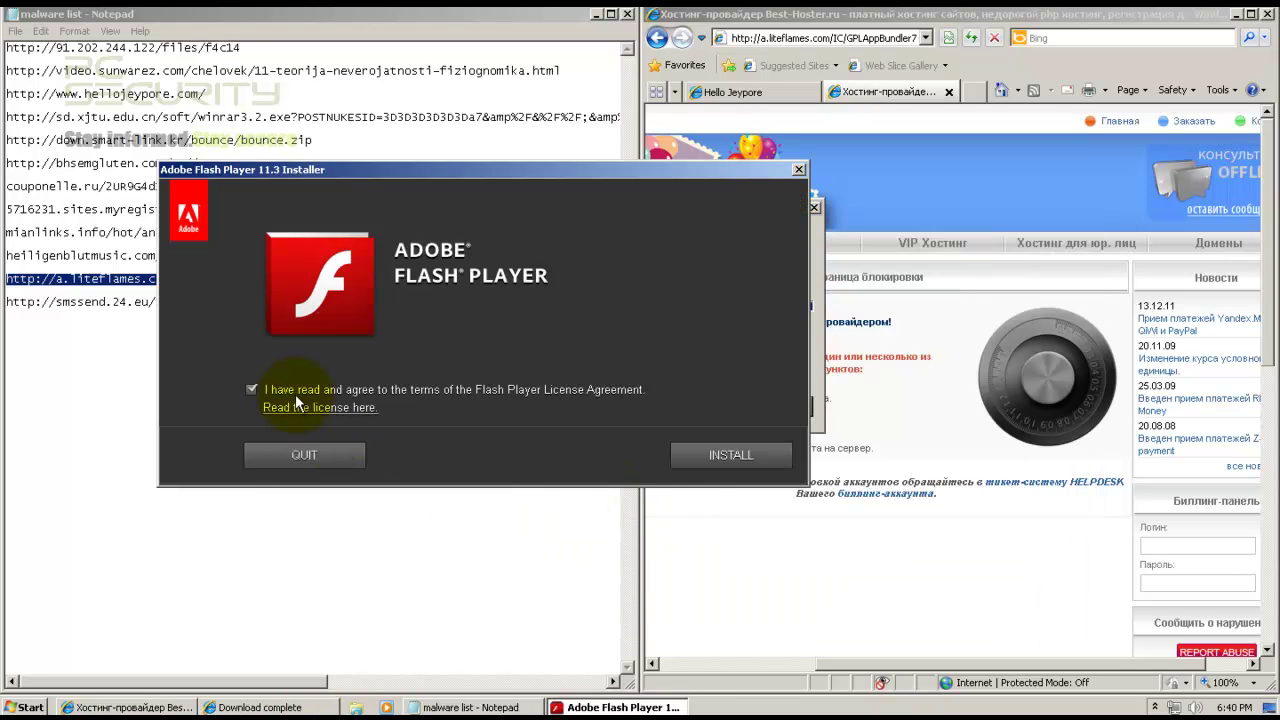
{"action": "left_click", "coordinate": [700, 456]}
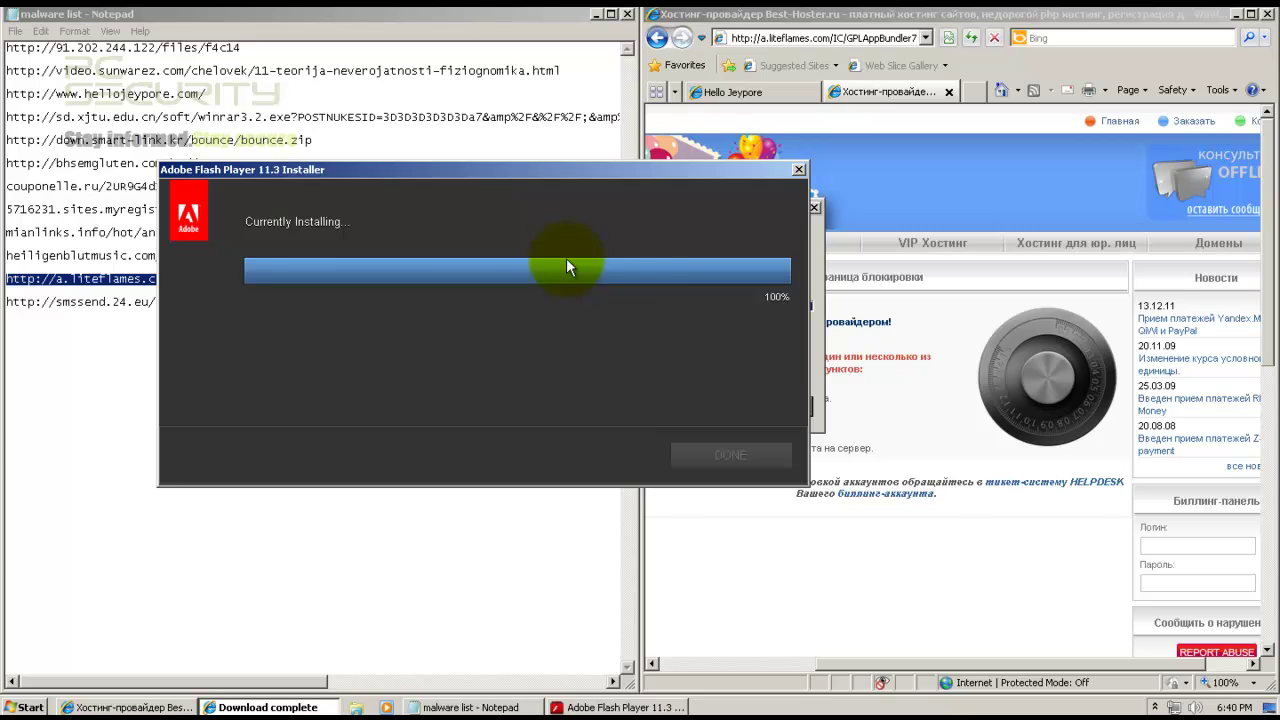
Step: Run the downloaded XvidSetup.exe from the Download complete dialog
{"action": "left_click", "coordinate": [466, 708]}
{"action": "left_click", "coordinate": [466, 708]}
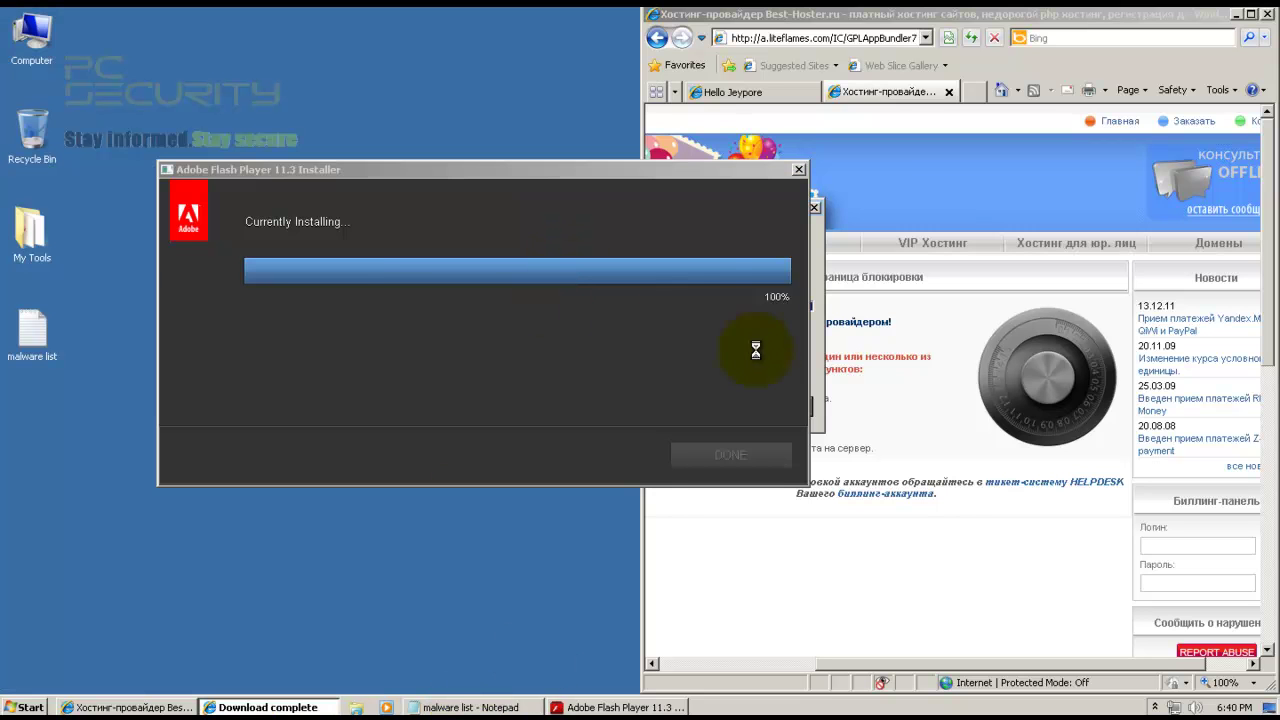
{"action": "left_click", "coordinate": [644, 182]}
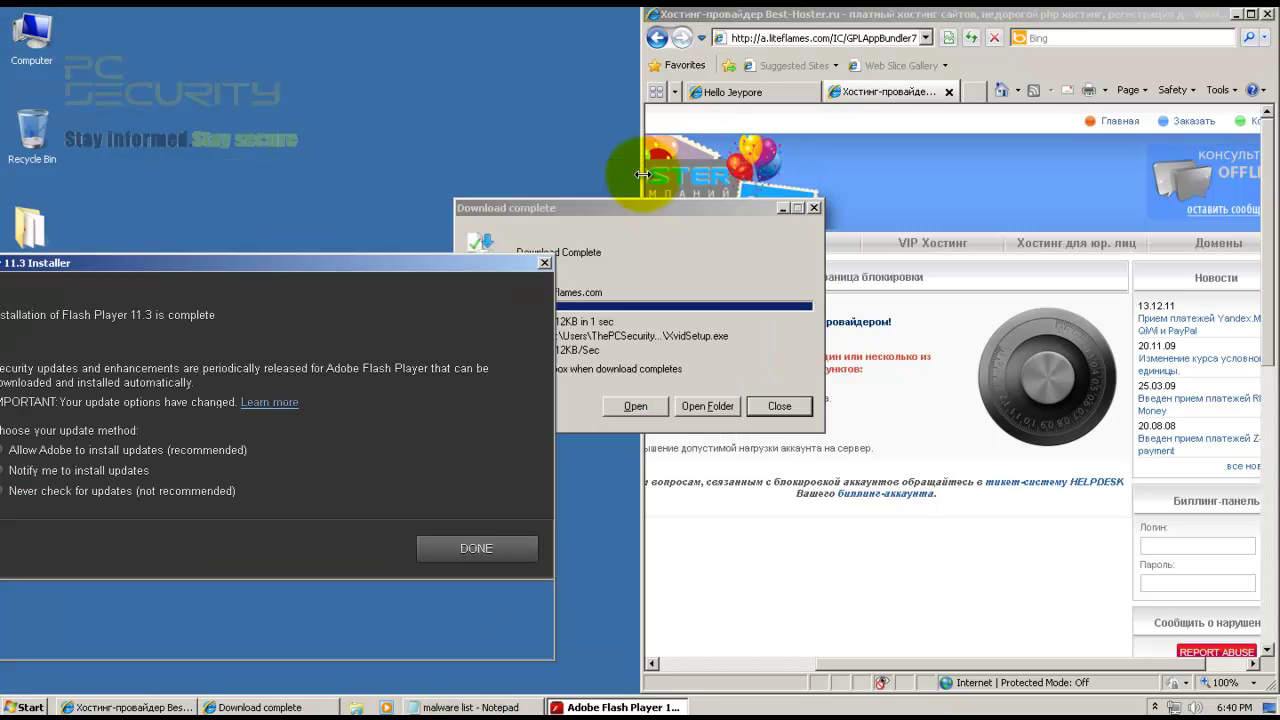
{"action": "left_click", "coordinate": [687, 276]}
{"action": "left_click", "coordinate": [634, 406]}
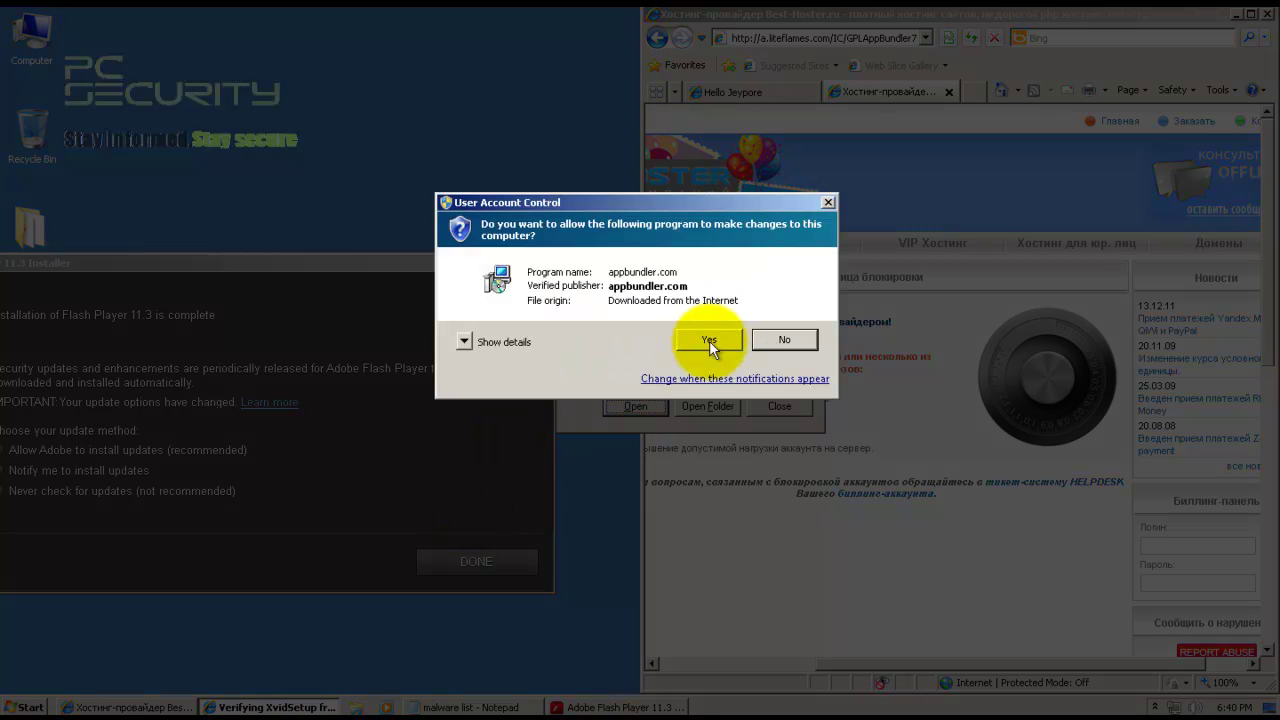
Step: Allow appbundler.com, continue the xvid express installation, and close the finished Flash installer
{"action": "left_click", "coordinate": [709, 340]}
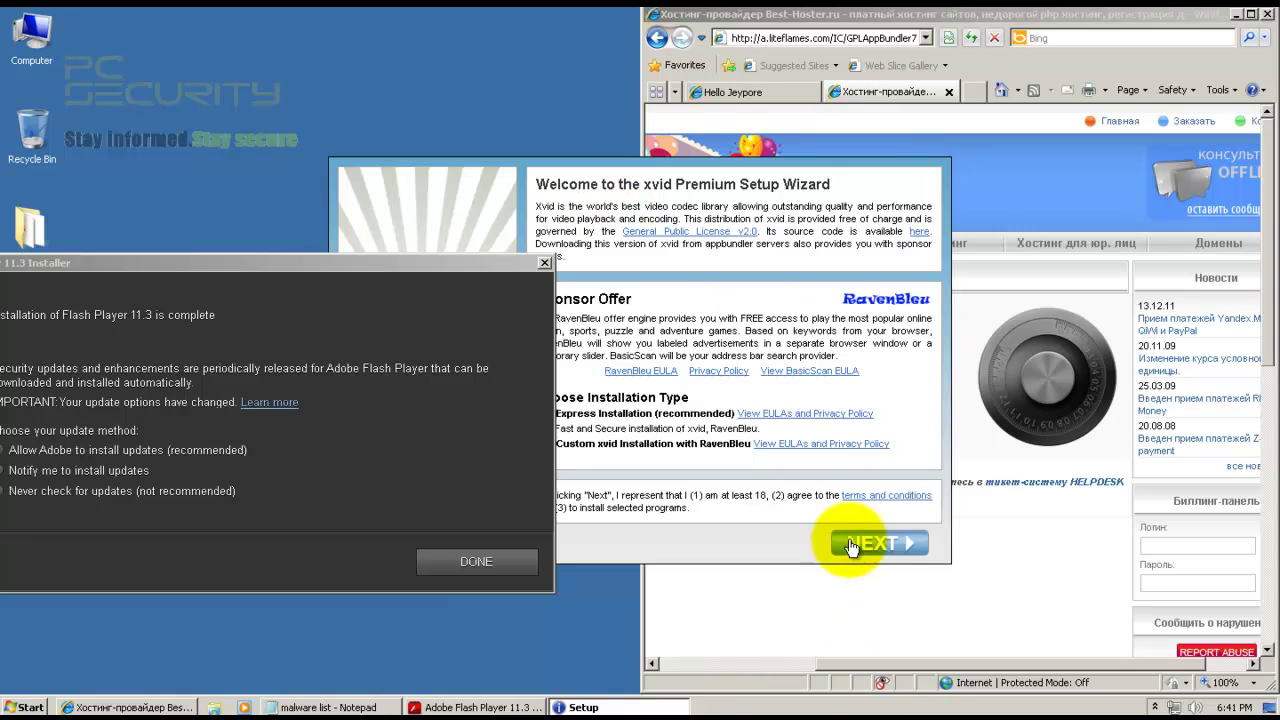
{"action": "left_click", "coordinate": [852, 545]}
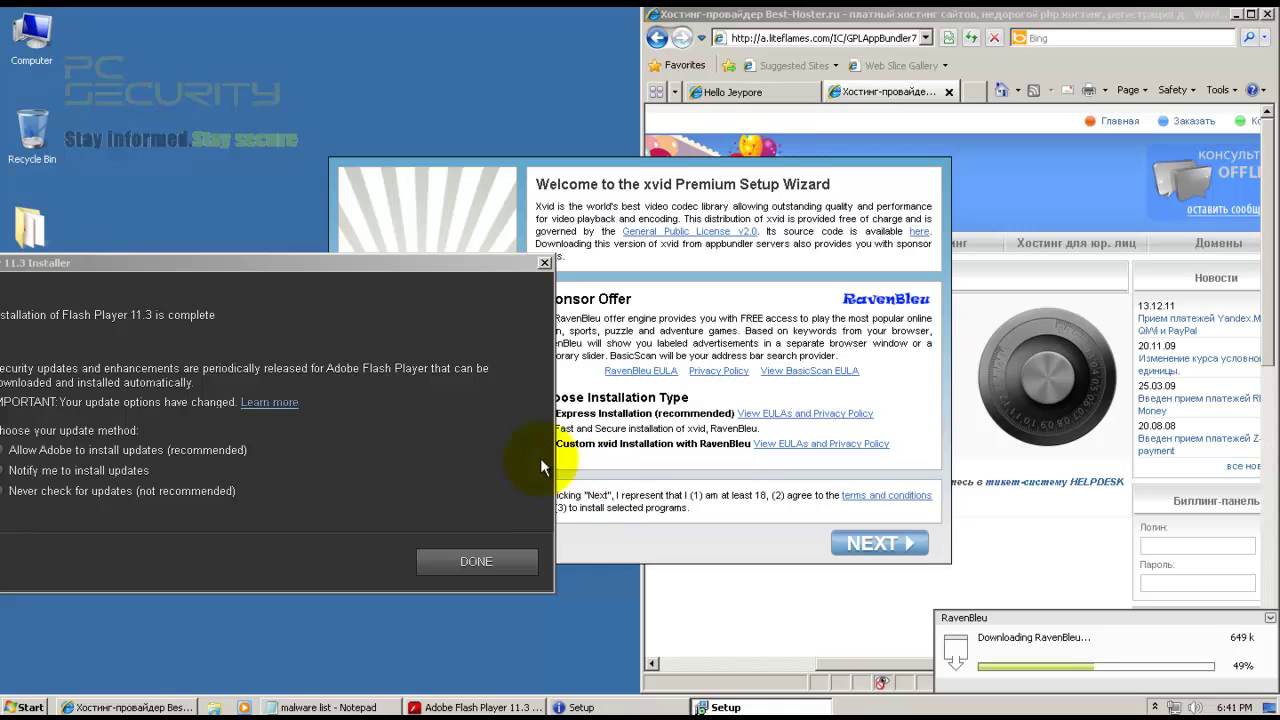
{"action": "left_click", "coordinate": [476, 530]}
{"action": "left_click", "coordinate": [475, 562]}
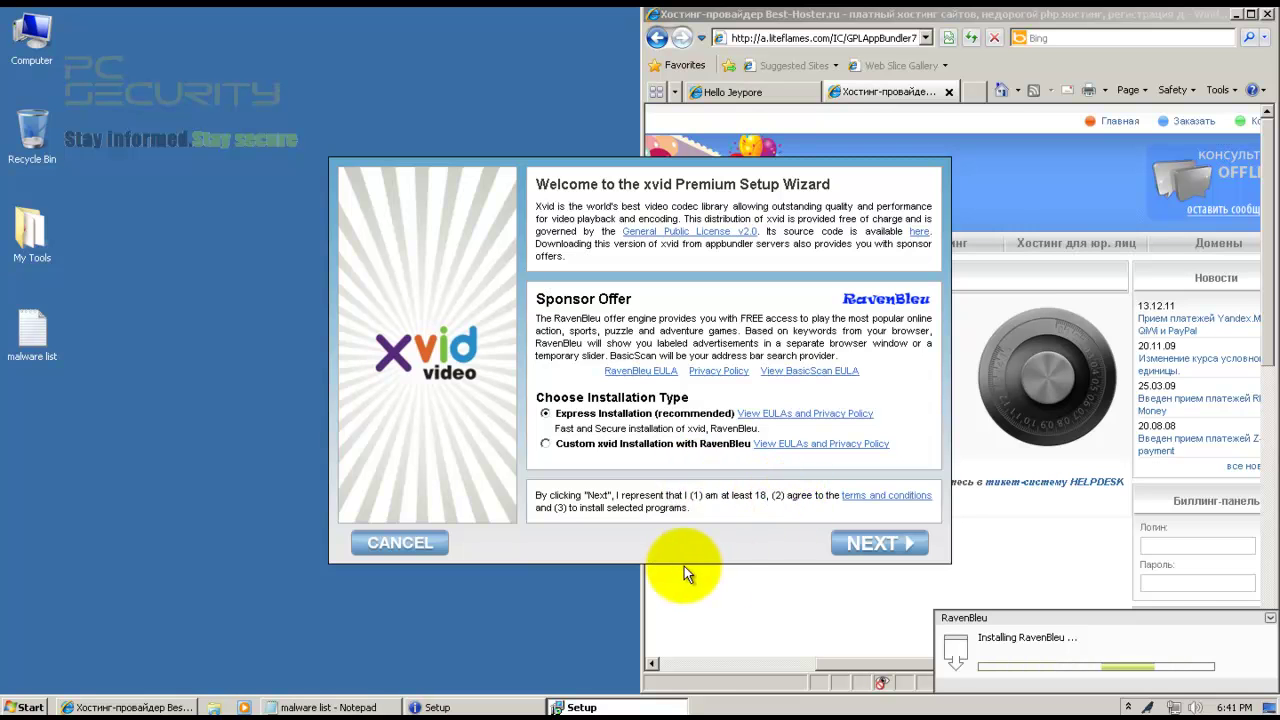
Step: Bring the Notepad malware list forward and select its last URL
{"action": "left_click", "coordinate": [505, 707]}
{"action": "left_click", "coordinate": [337, 707]}
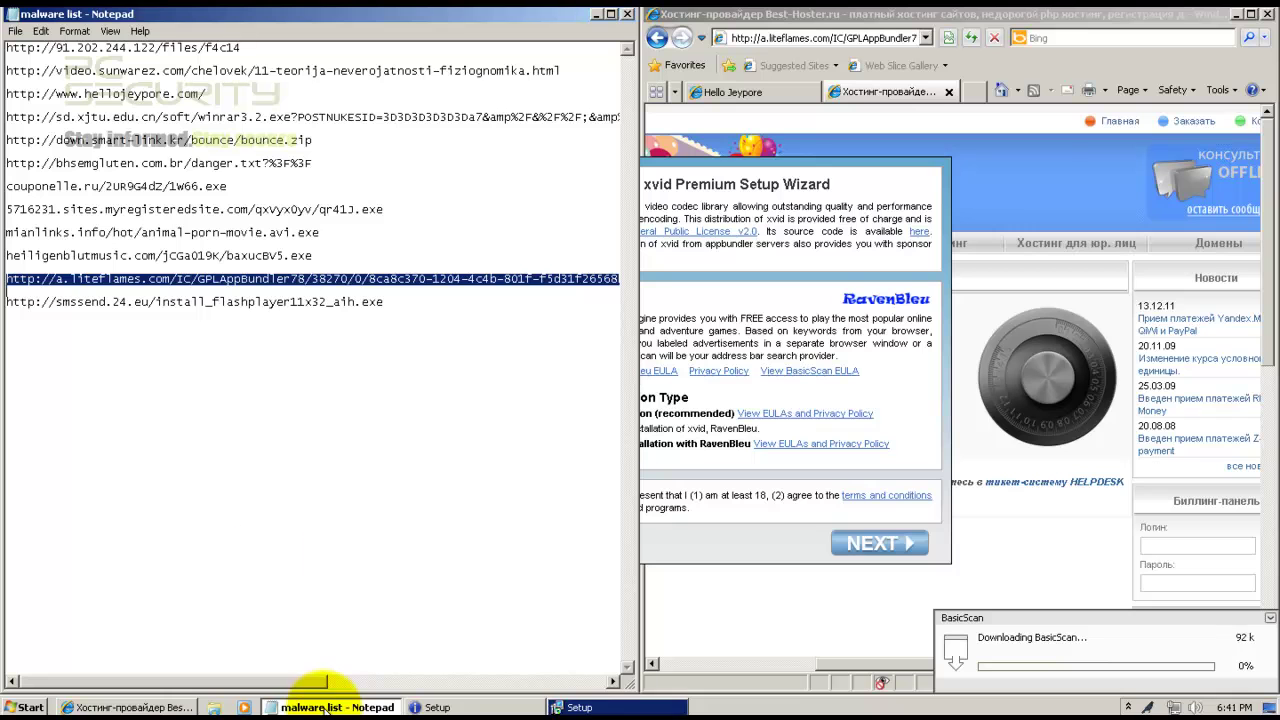
{"action": "double_click", "coordinate": [390, 301]}
{"action": "key", "text": "ctrl+c"}
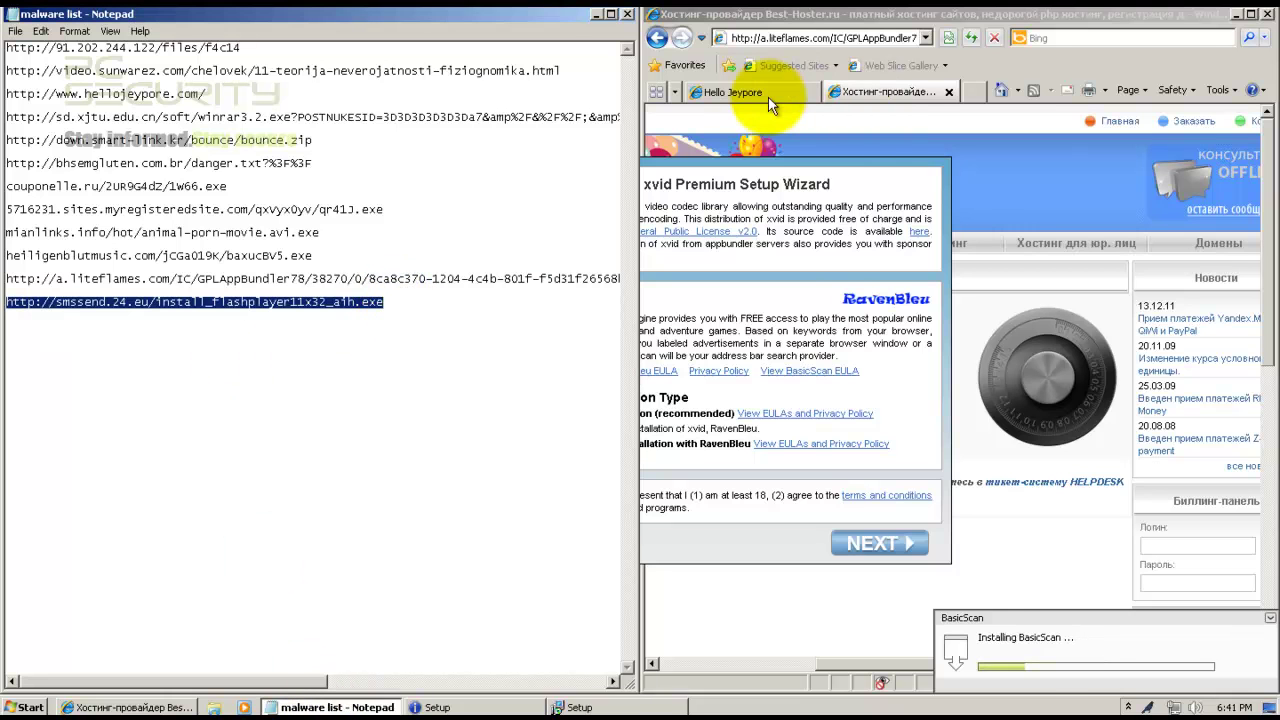
Step: Open the smssend install_flashplayer11x32_aih.exe URL in the Hello Jeypore tab, reaching a 404 page
{"action": "left_click", "coordinate": [761, 91]}
{"action": "left_click", "coordinate": [786, 40]}
{"action": "key", "text": "ctrl+v"}
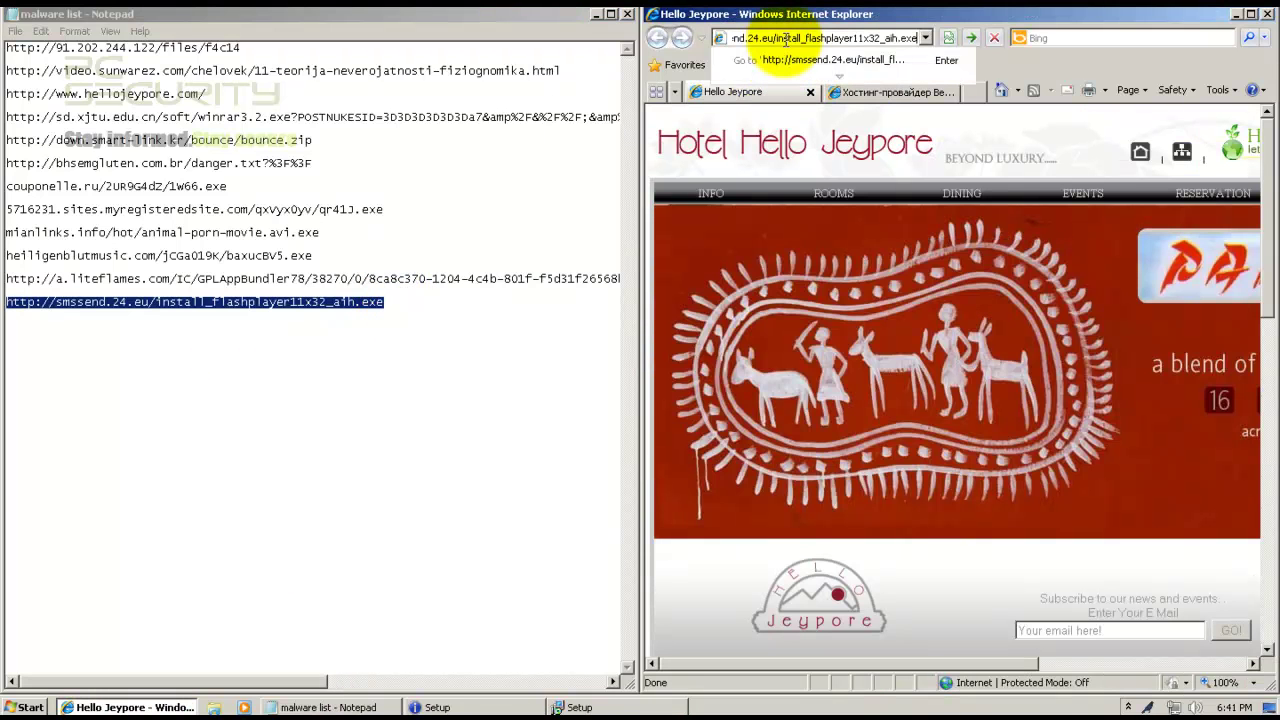
{"action": "key", "text": "Return"}
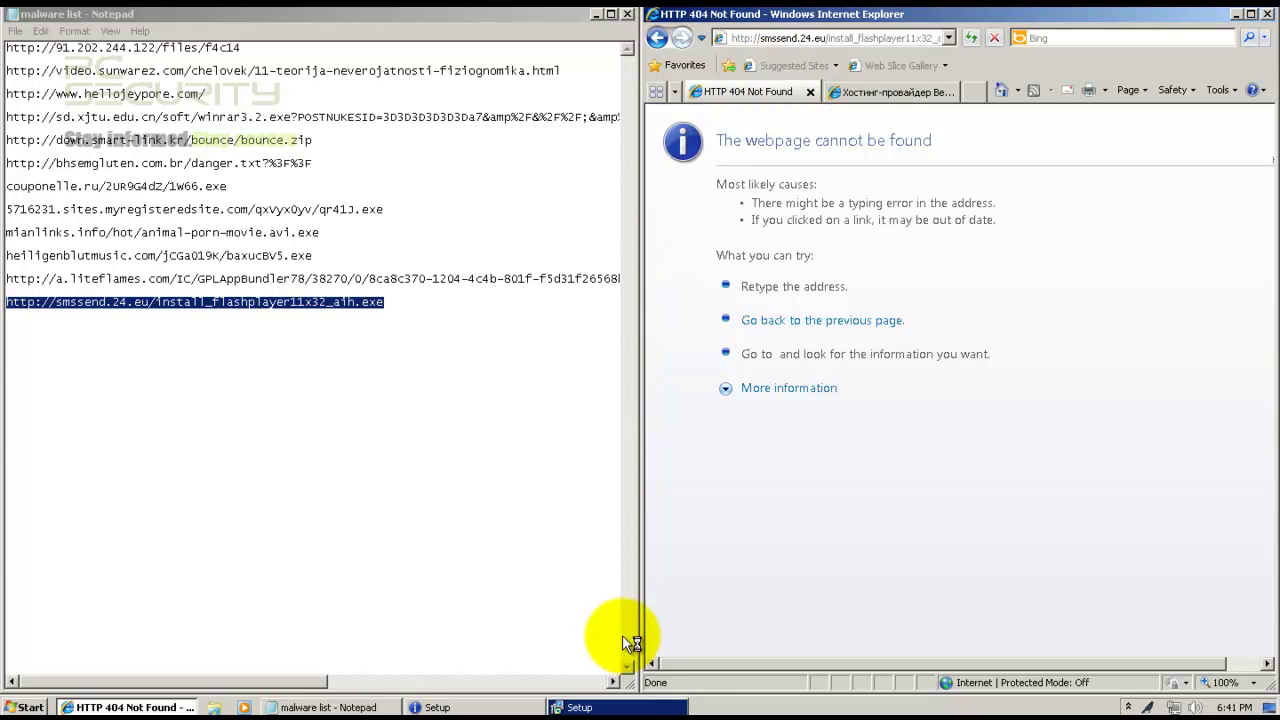
{"action": "left_click", "coordinate": [638, 707]}
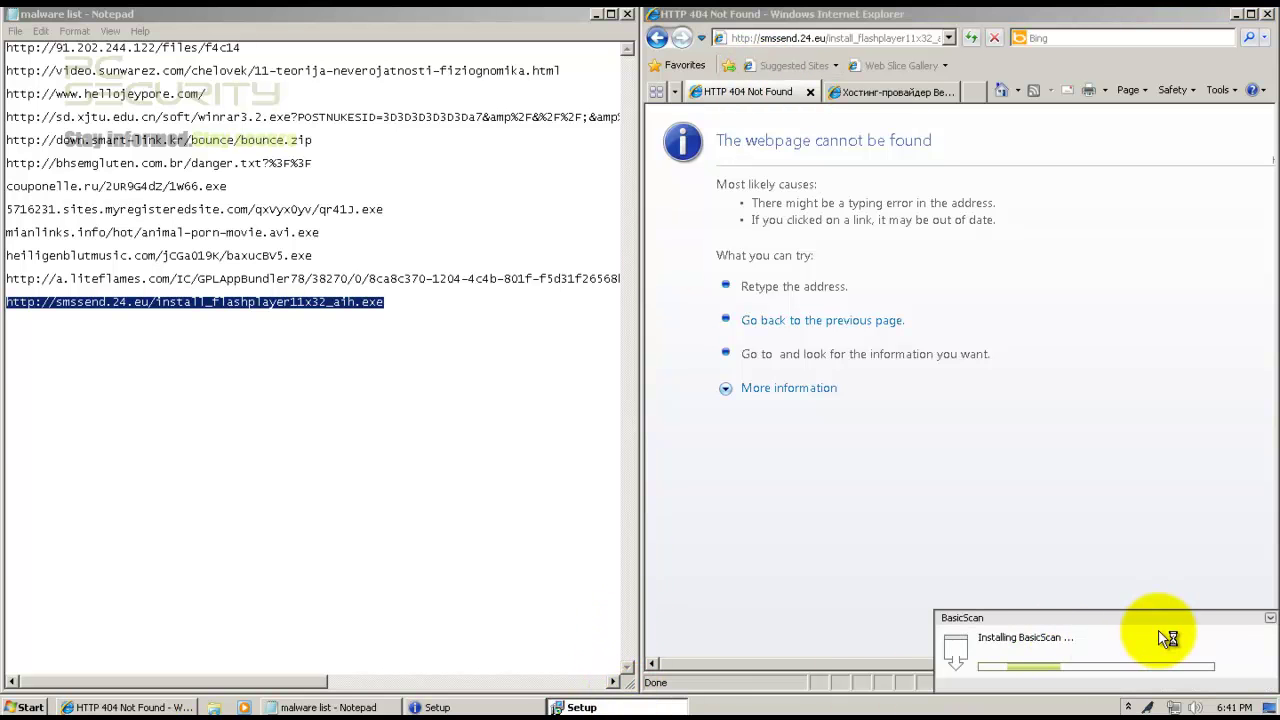
{"action": "left_click", "coordinate": [823, 290]}
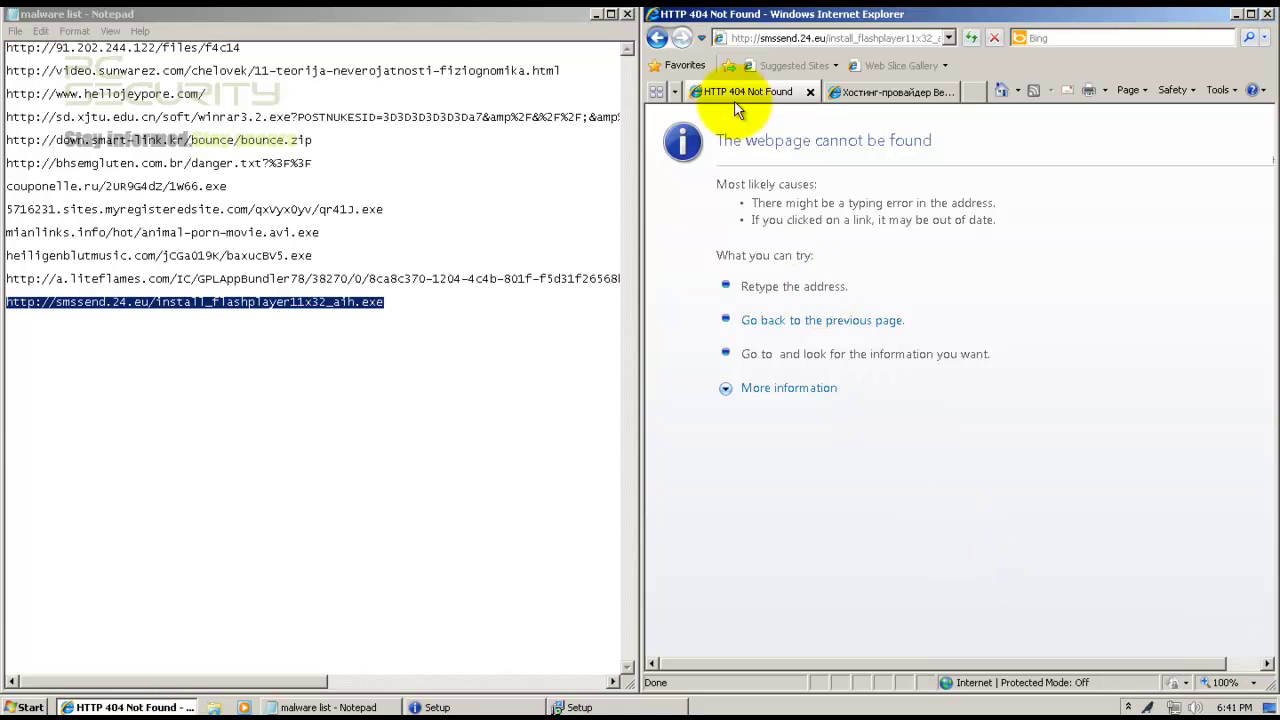
Step: Close Notepad, the 404 tab and Internet Explorer to return to the xvid wizard
{"action": "left_click", "coordinate": [629, 14]}
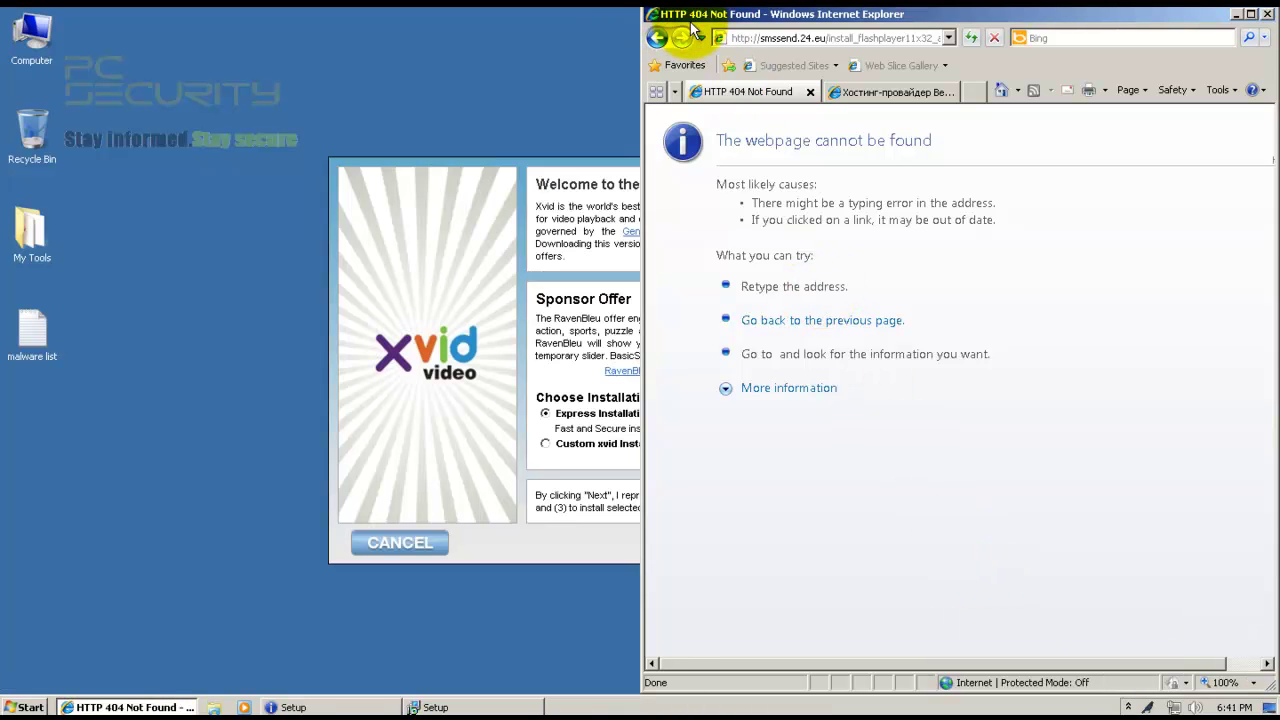
{"action": "left_click_drag", "start_coordinate": [710, 22], "coordinate": [424, 114]}
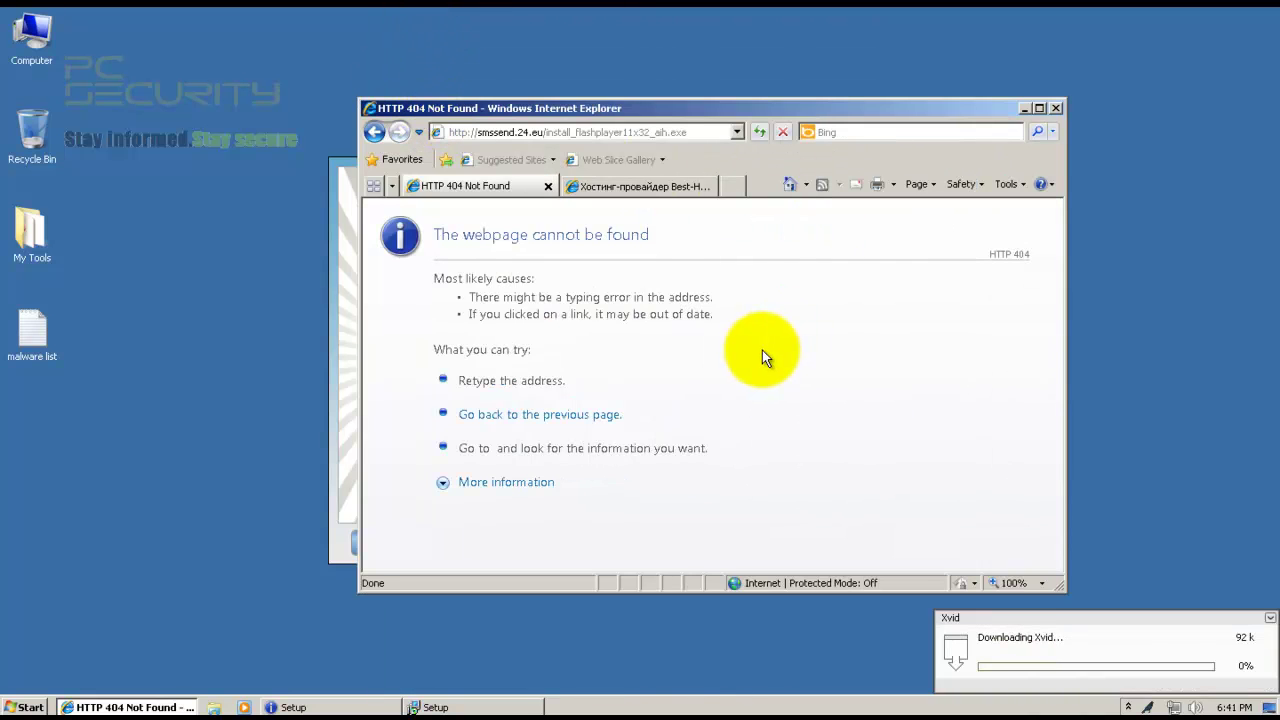
{"action": "left_click", "coordinate": [582, 185]}
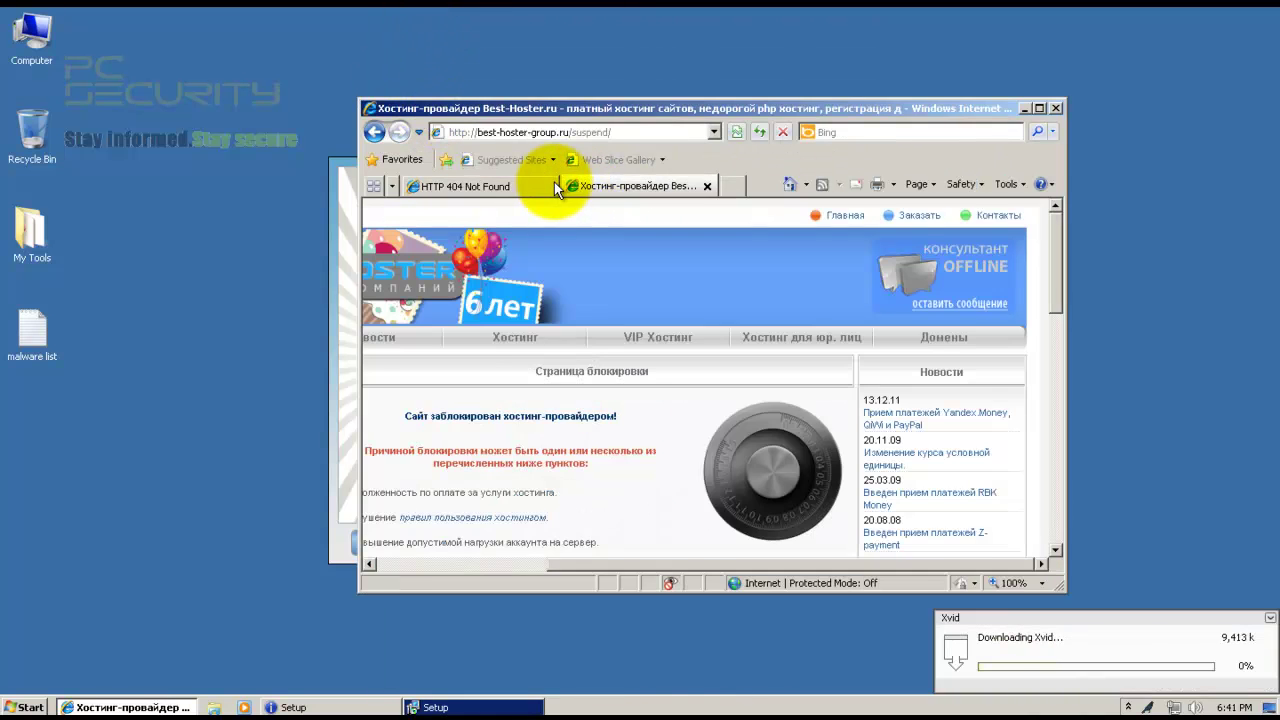
{"action": "left_click", "coordinate": [553, 185]}
{"action": "left_click", "coordinate": [552, 186]}
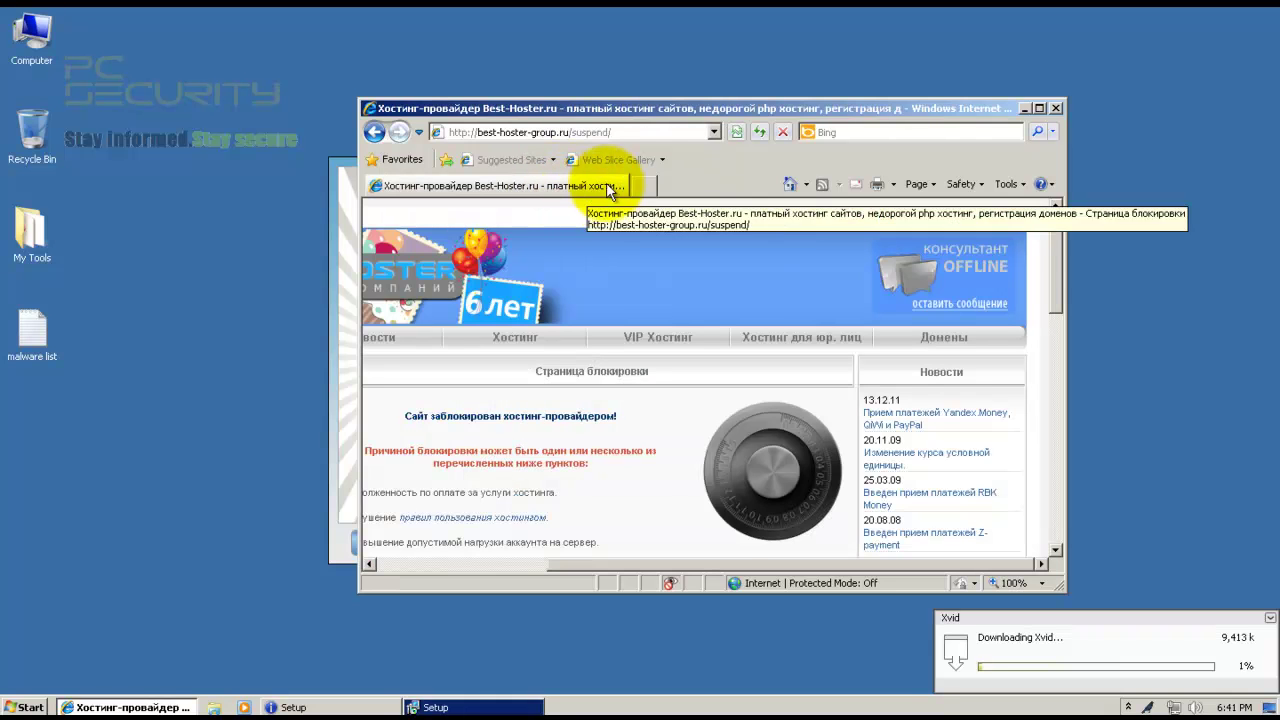
{"action": "left_click", "coordinate": [1057, 108]}
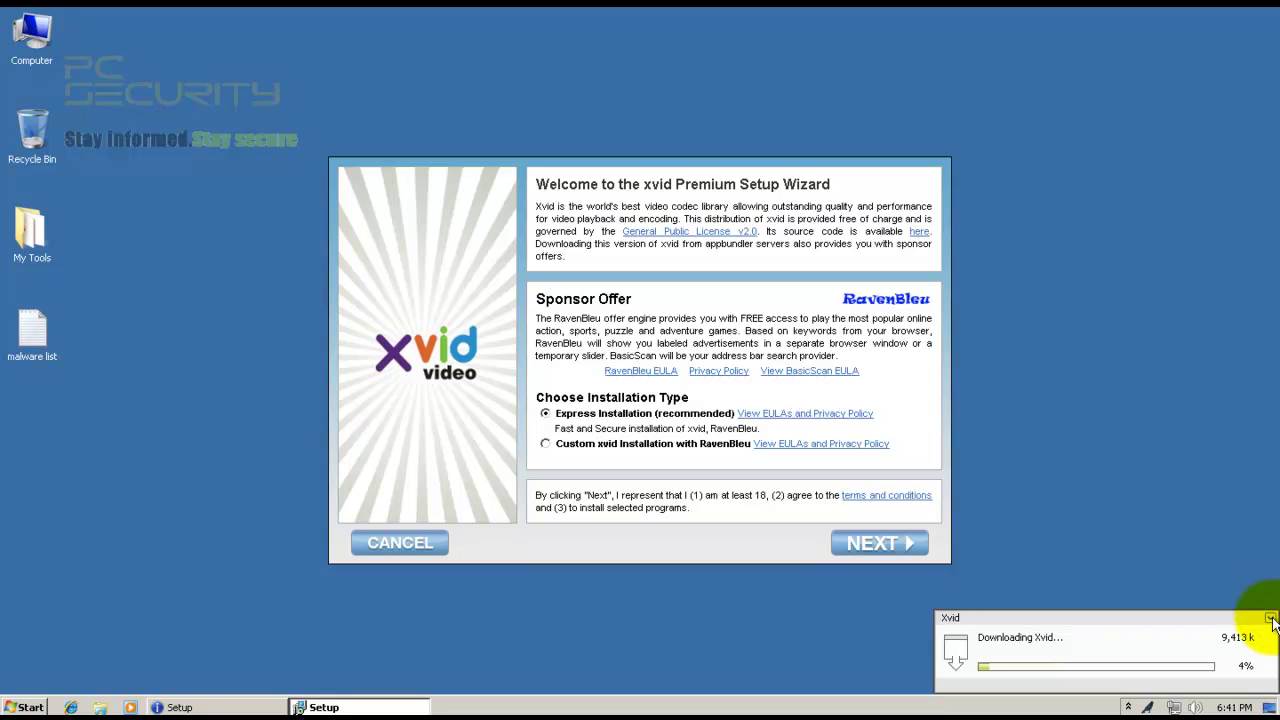
{"action": "left_click", "coordinate": [857, 543]}
Step: Refresh the desktop and launch KillSwitch from the My Tools > CCE folder
{"action": "right_click", "coordinate": [267, 273]}
{"action": "left_click", "coordinate": [320, 311]}
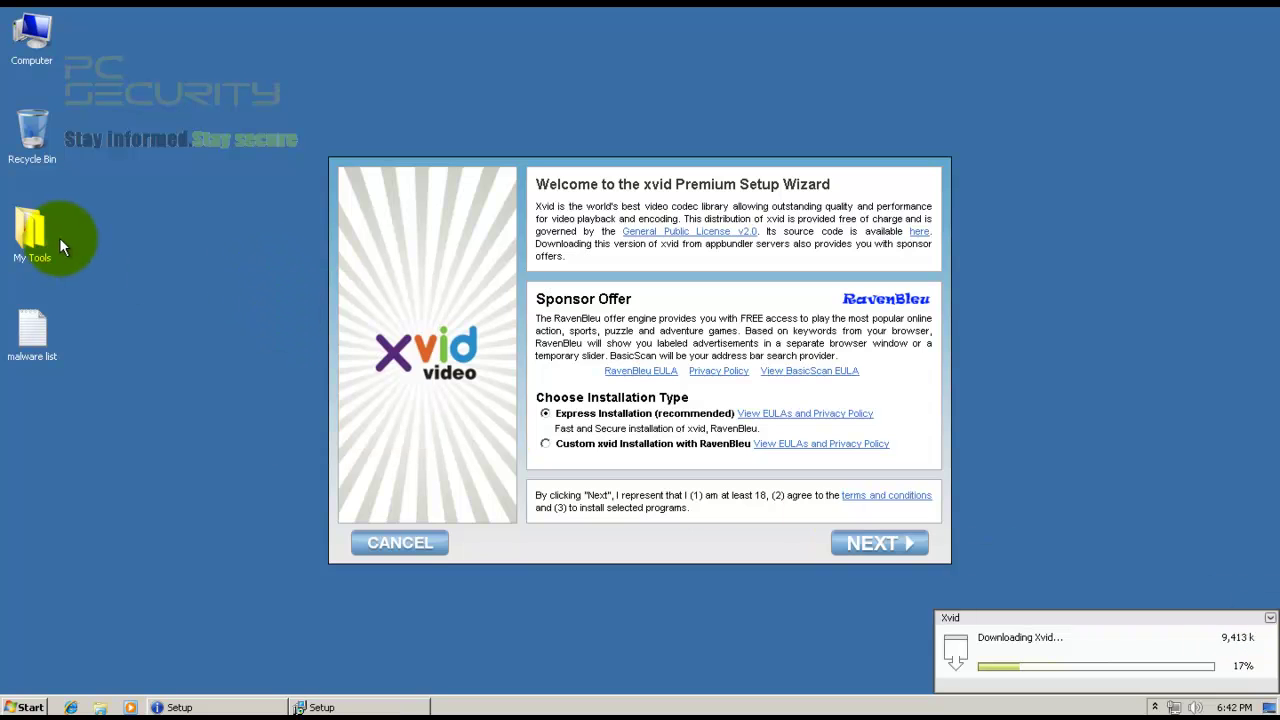
{"action": "double_click", "coordinate": [56, 242]}
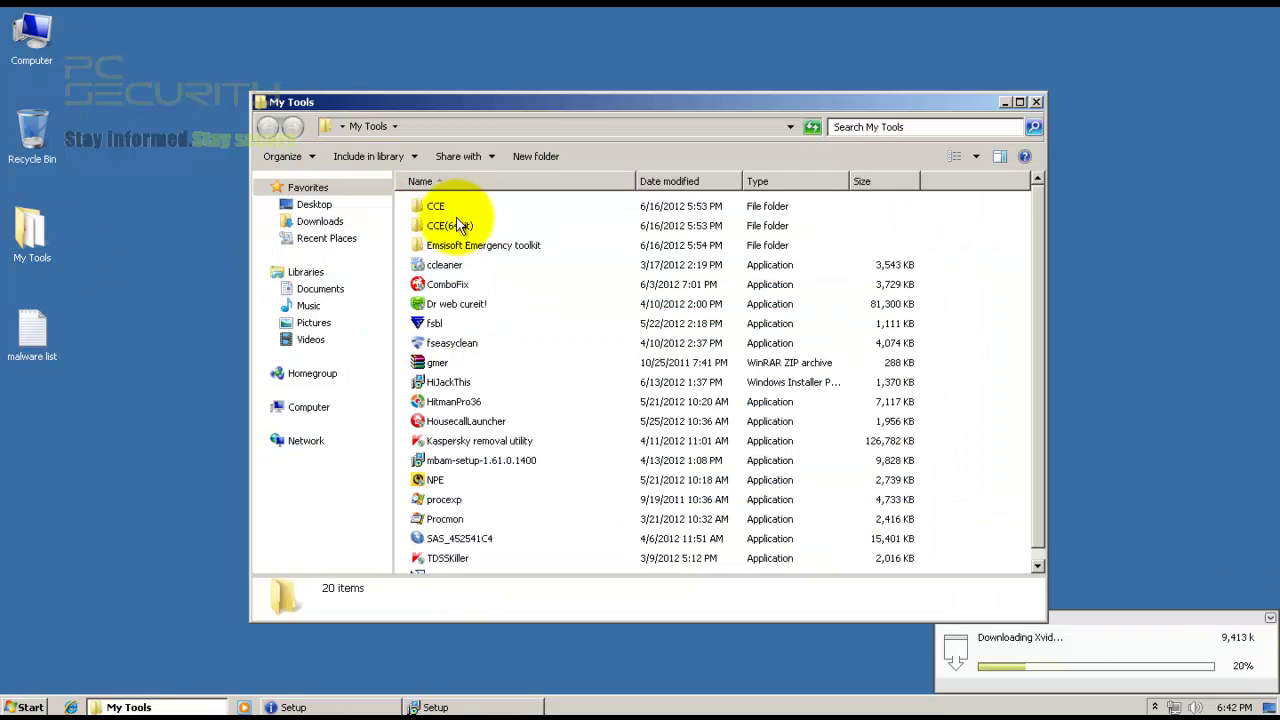
{"action": "left_click", "coordinate": [437, 209]}
{"action": "double_click", "coordinate": [436, 210]}
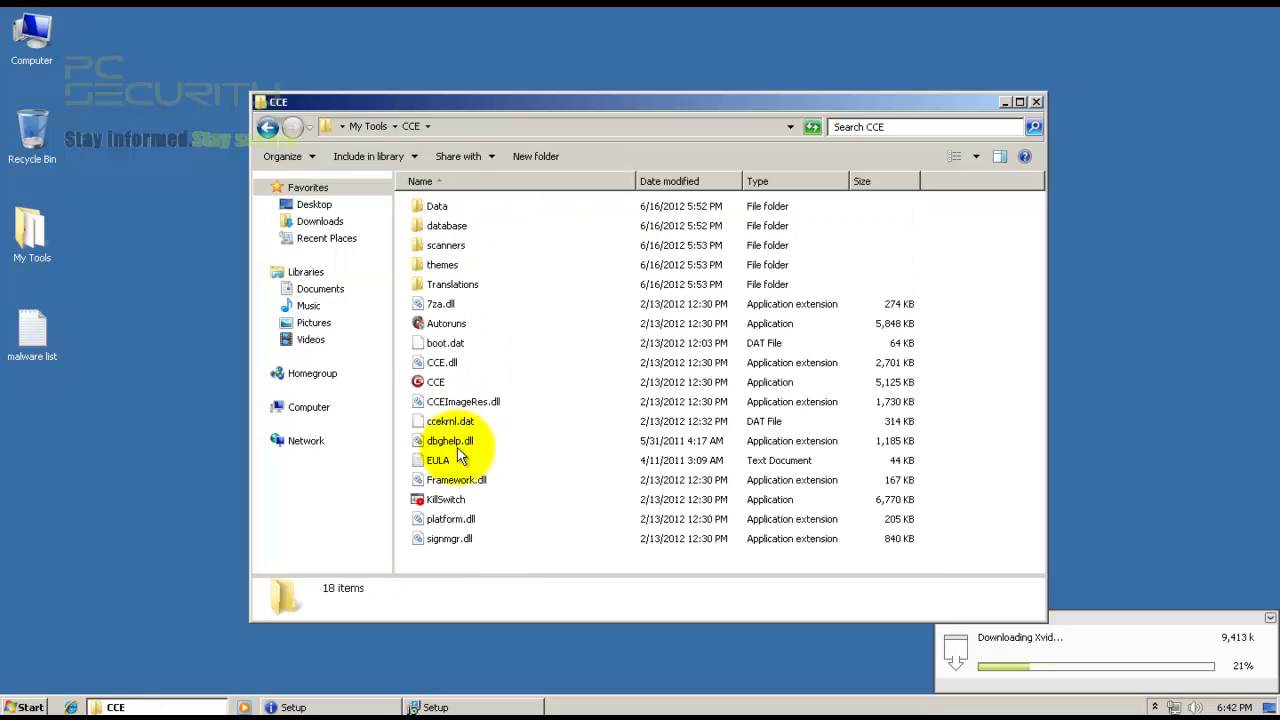
{"action": "left_click", "coordinate": [446, 500]}
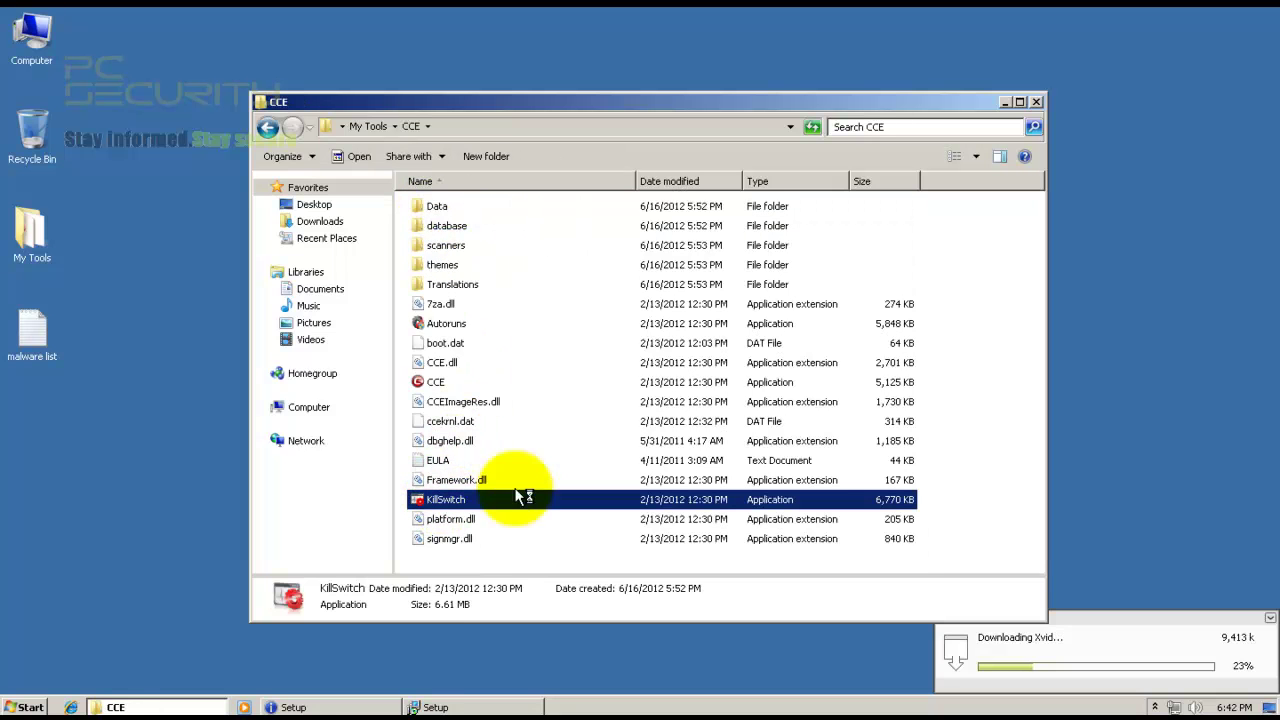
Step: Close the CCE folder, allow COMODO Cleaning Essentials, and accept its license agreement
{"action": "left_click", "coordinate": [1037, 101]}
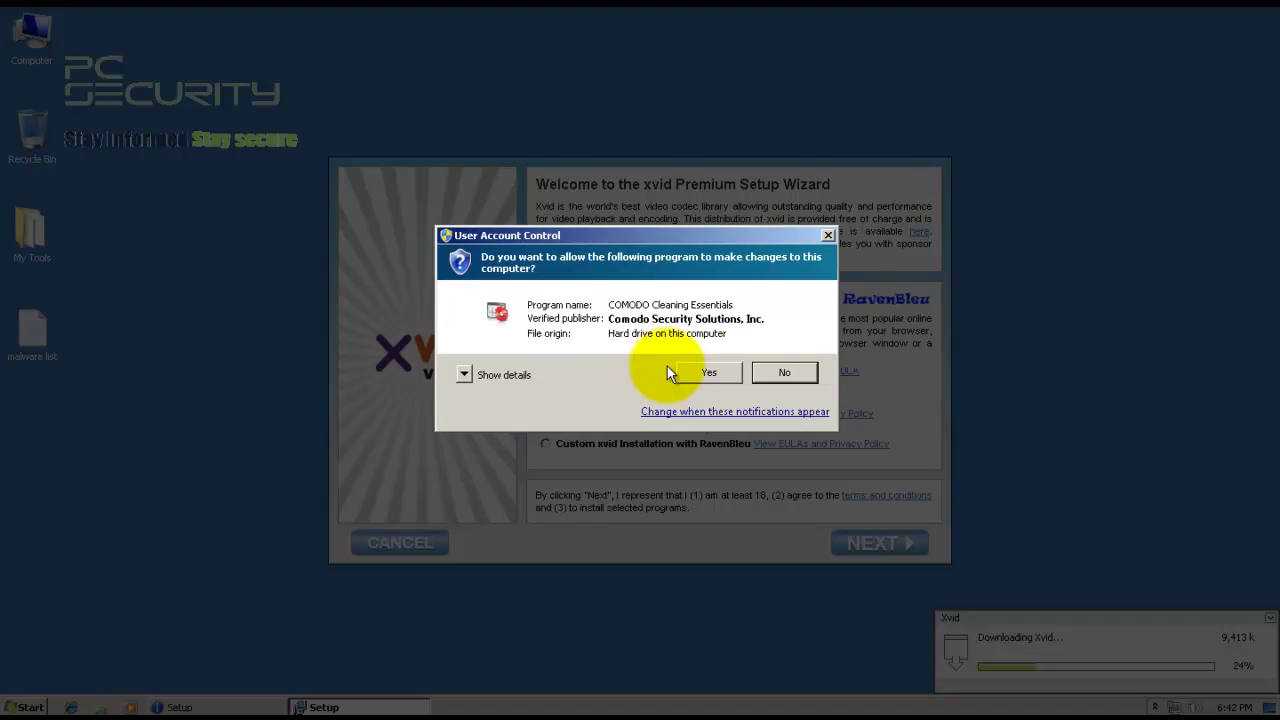
{"action": "left_click", "coordinate": [704, 373]}
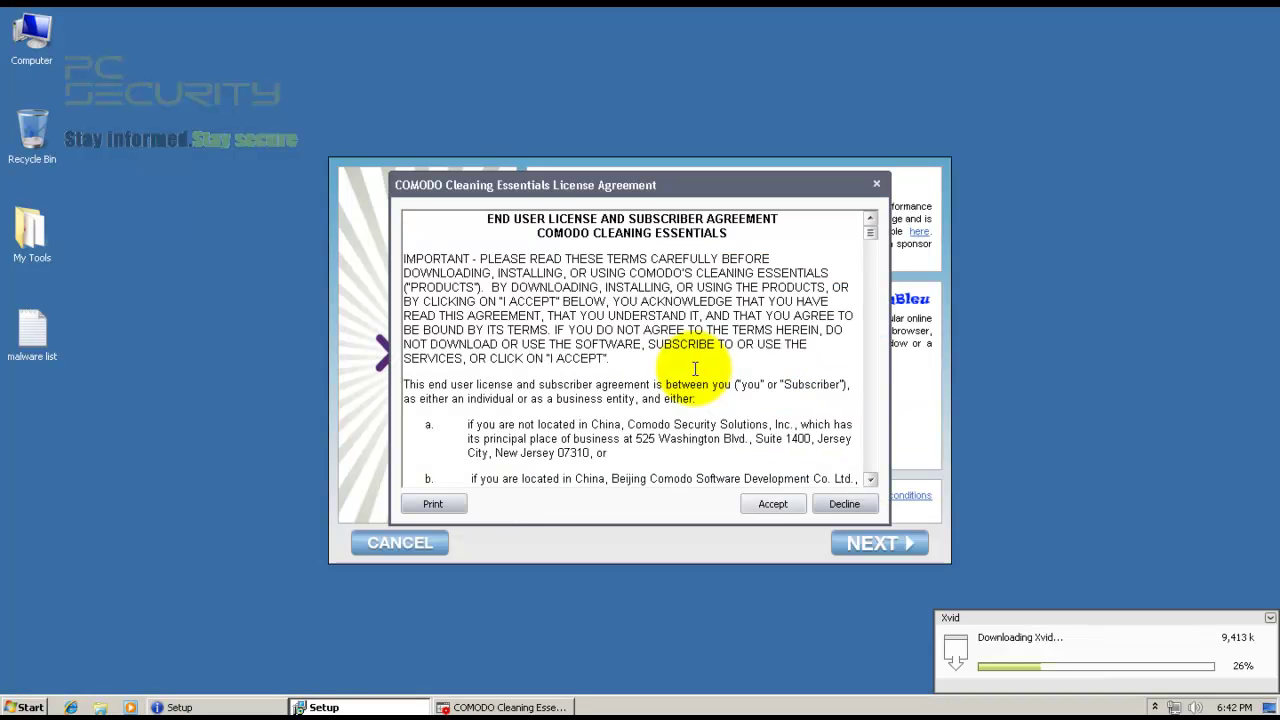
{"action": "left_click", "coordinate": [774, 503]}
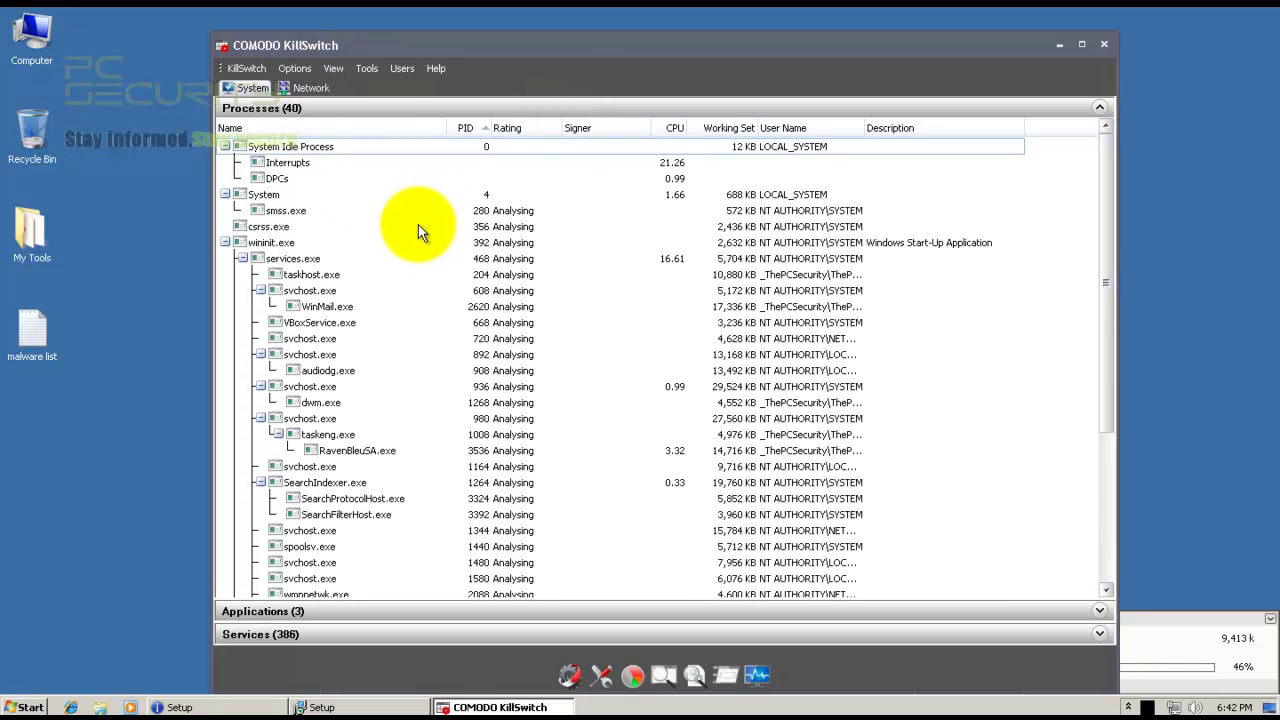
Step: Inspect the RavenBleuSA.exe, bounce.exe and XvidSetup.exe processes in KillSwitch
{"action": "left_click", "coordinate": [336, 455]}
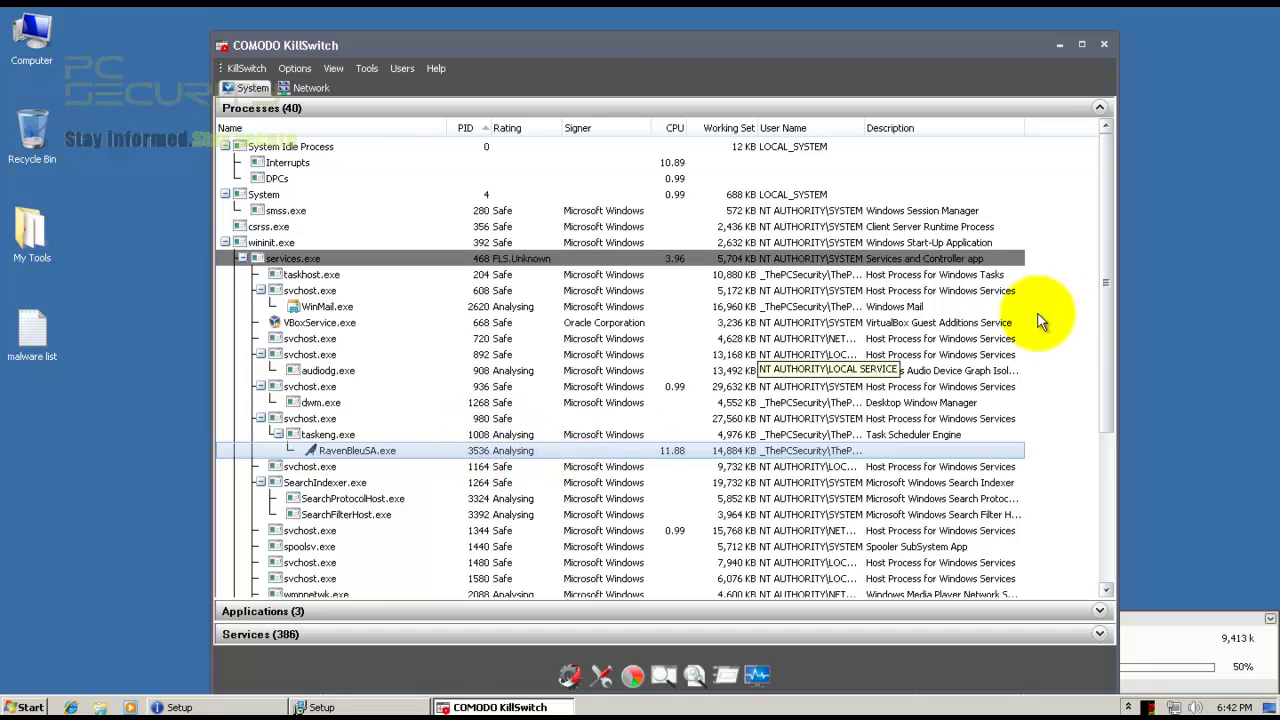
{"action": "left_click_drag", "start_coordinate": [1108, 293], "coordinate": [1106, 363]}
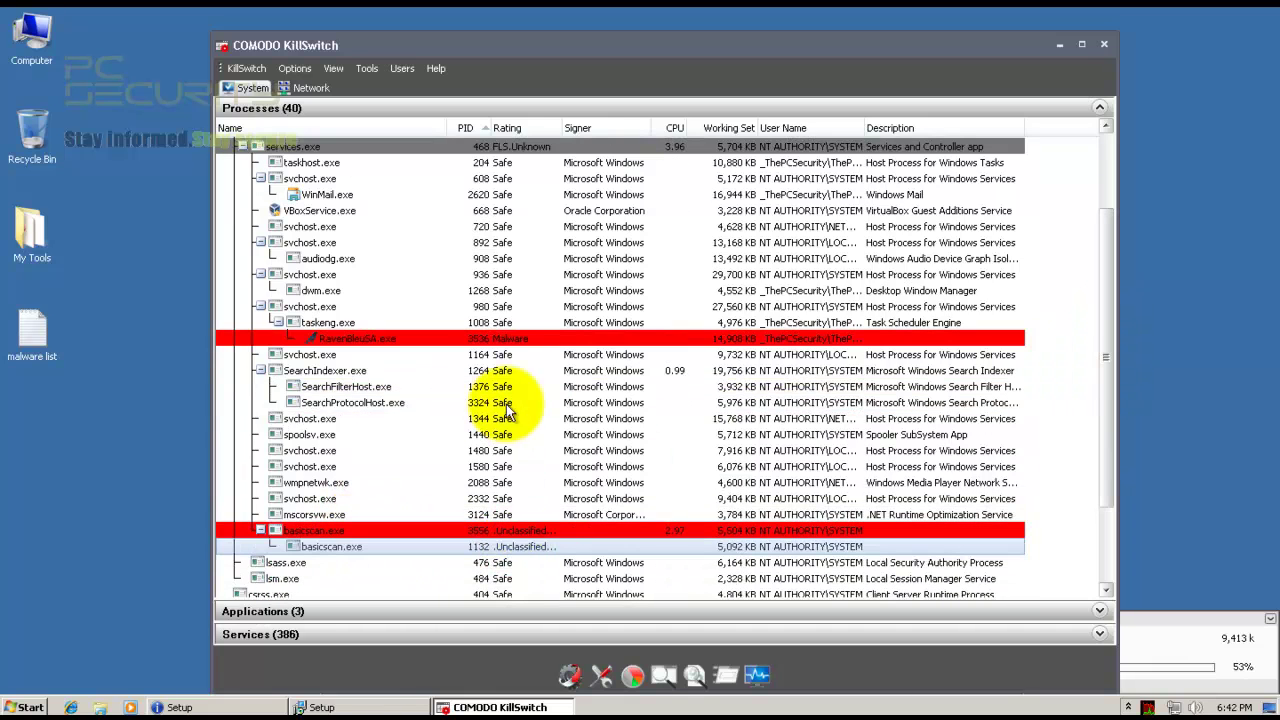
{"action": "left_click", "coordinate": [495, 338]}
{"action": "scroll", "coordinate": [640, 370], "scroll_direction": "down", "scroll_amount": 1}
{"action": "scroll", "coordinate": [500, 400], "scroll_direction": "down", "scroll_amount": 2}
{"action": "left_click", "coordinate": [312, 548]}
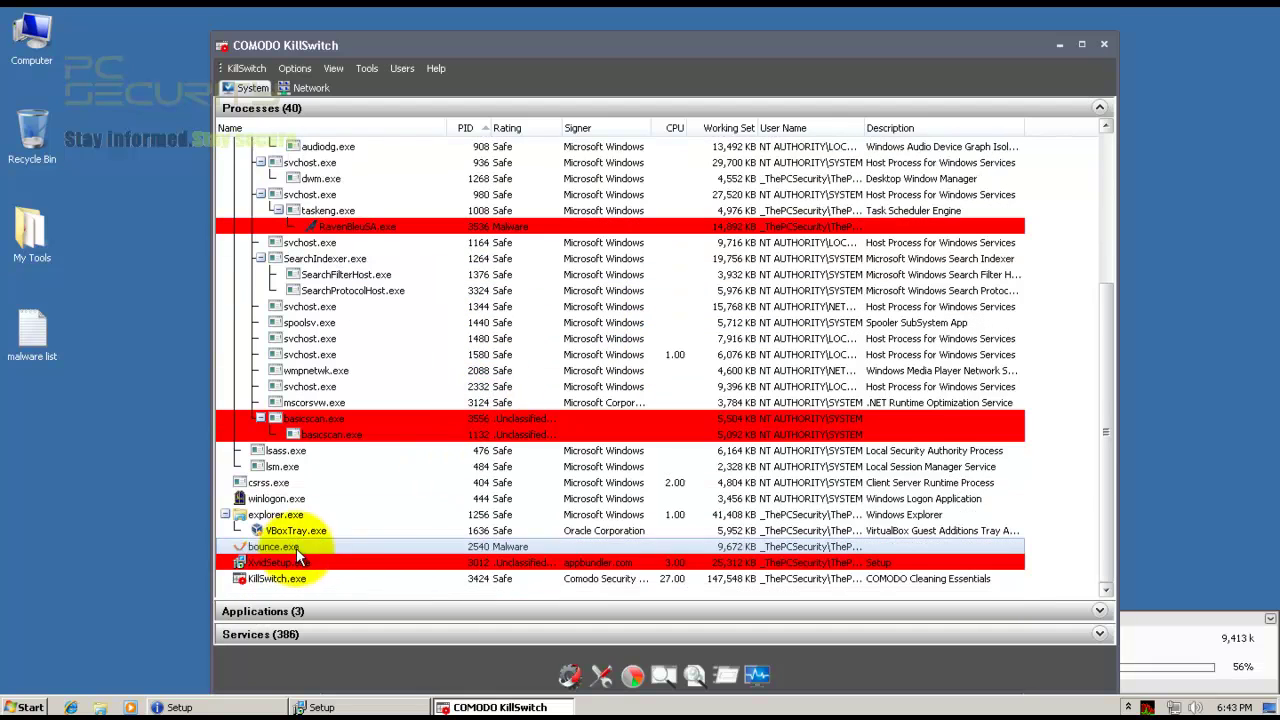
{"action": "left_click", "coordinate": [463, 566]}
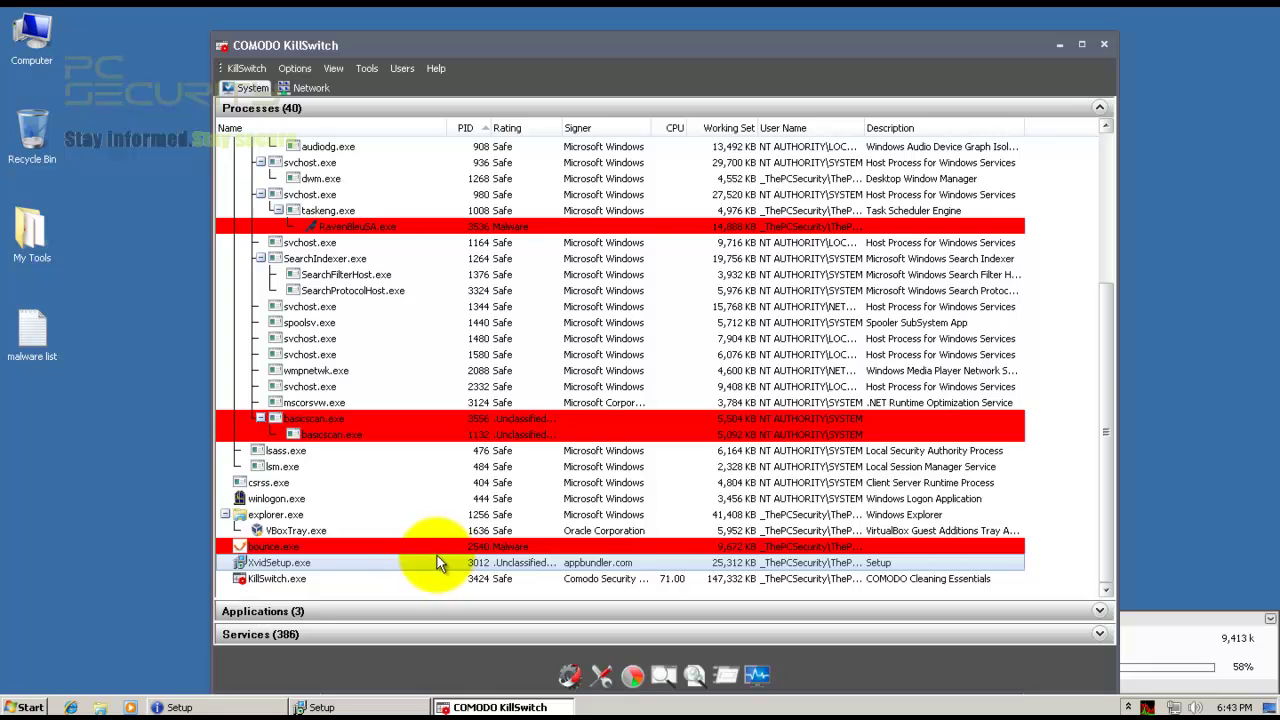
{"action": "left_click", "coordinate": [431, 552]}
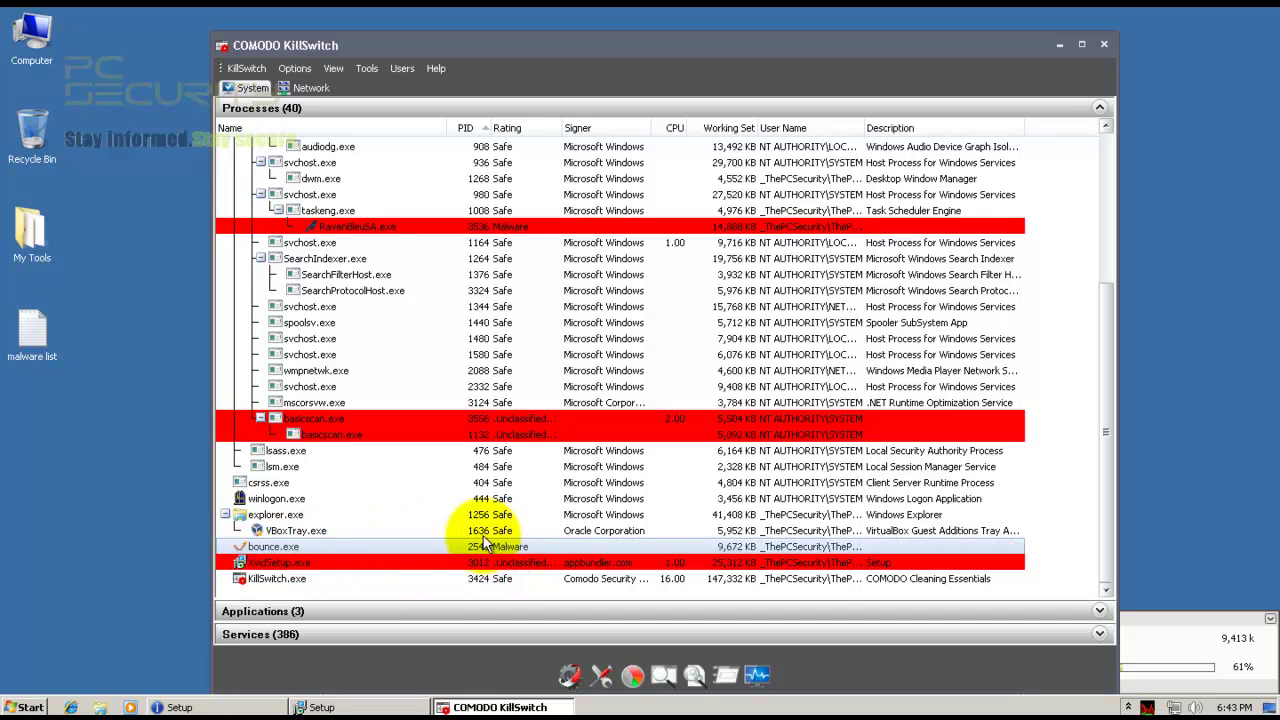
Step: Inspect lsass, spoolsv, wmpnetwk, services, Interrupts, svchost (PID 1164) and WinMail processes
{"action": "scroll", "coordinate": [447, 528], "scroll_direction": "up", "scroll_amount": 1}
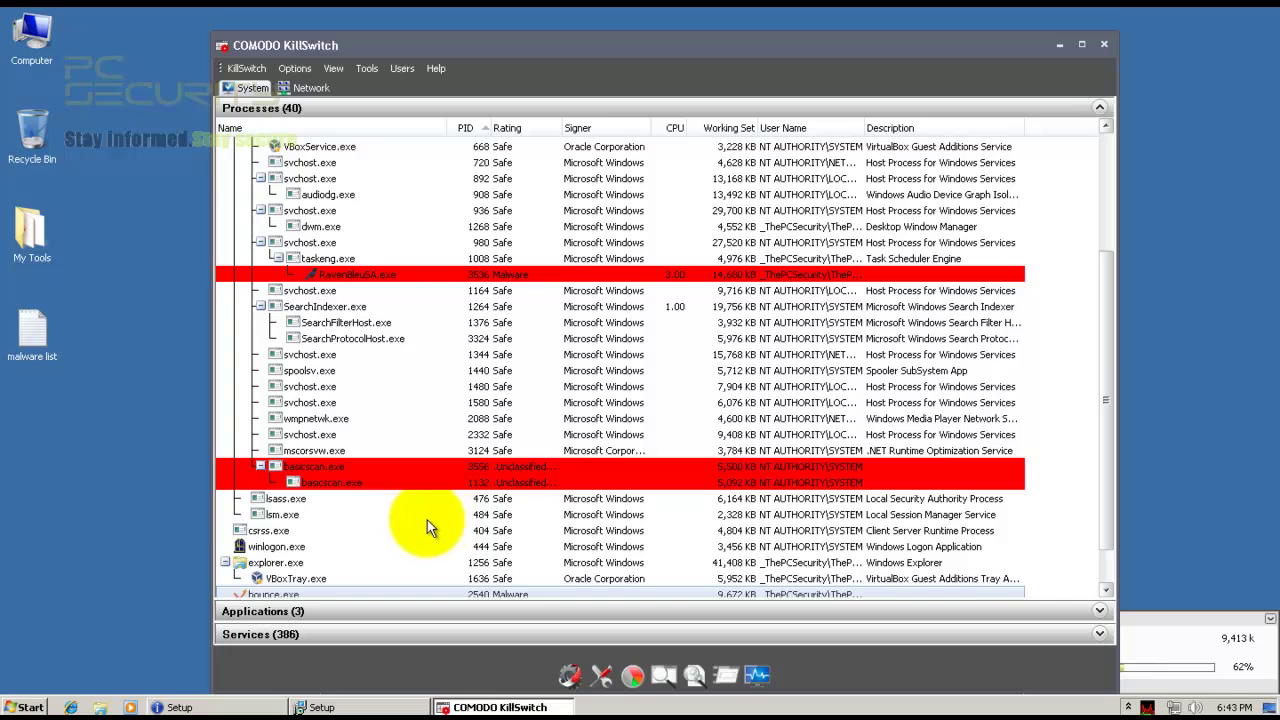
{"action": "left_click", "coordinate": [345, 499]}
{"action": "left_click", "coordinate": [346, 372]}
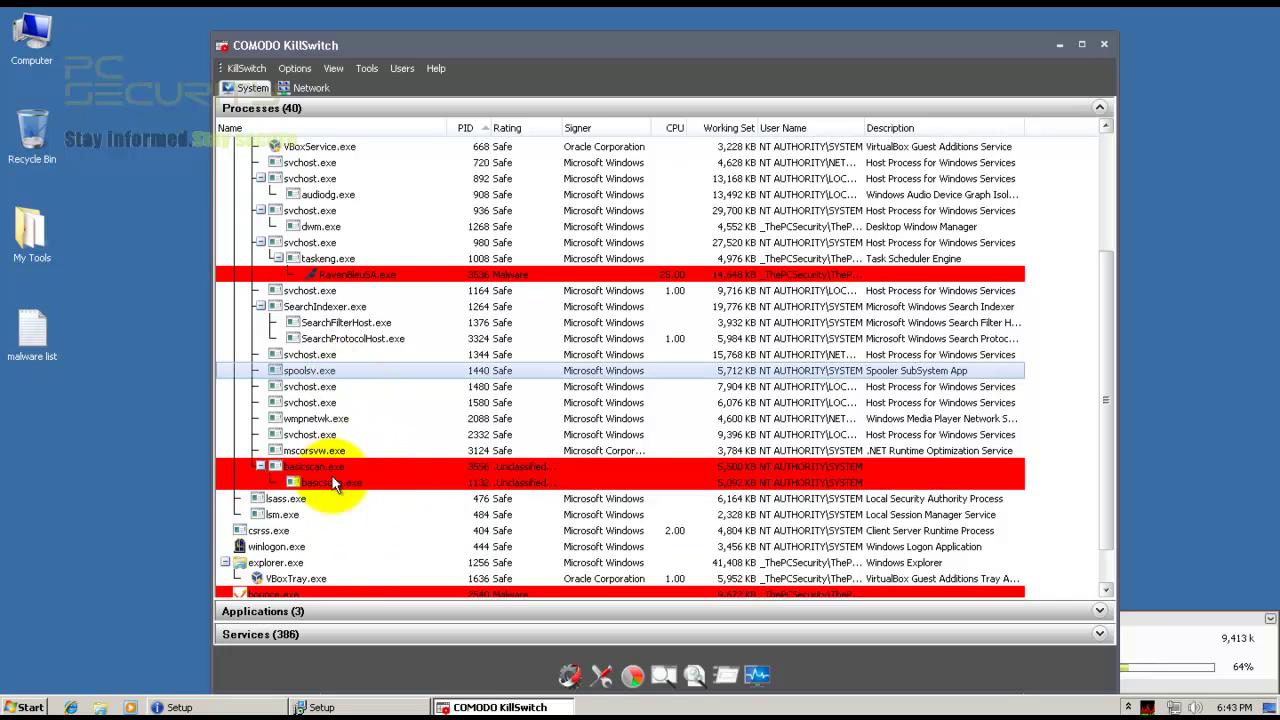
{"action": "left_click", "coordinate": [347, 418]}
{"action": "scroll", "coordinate": [330, 400], "scroll_direction": "up", "scroll_amount": 4}
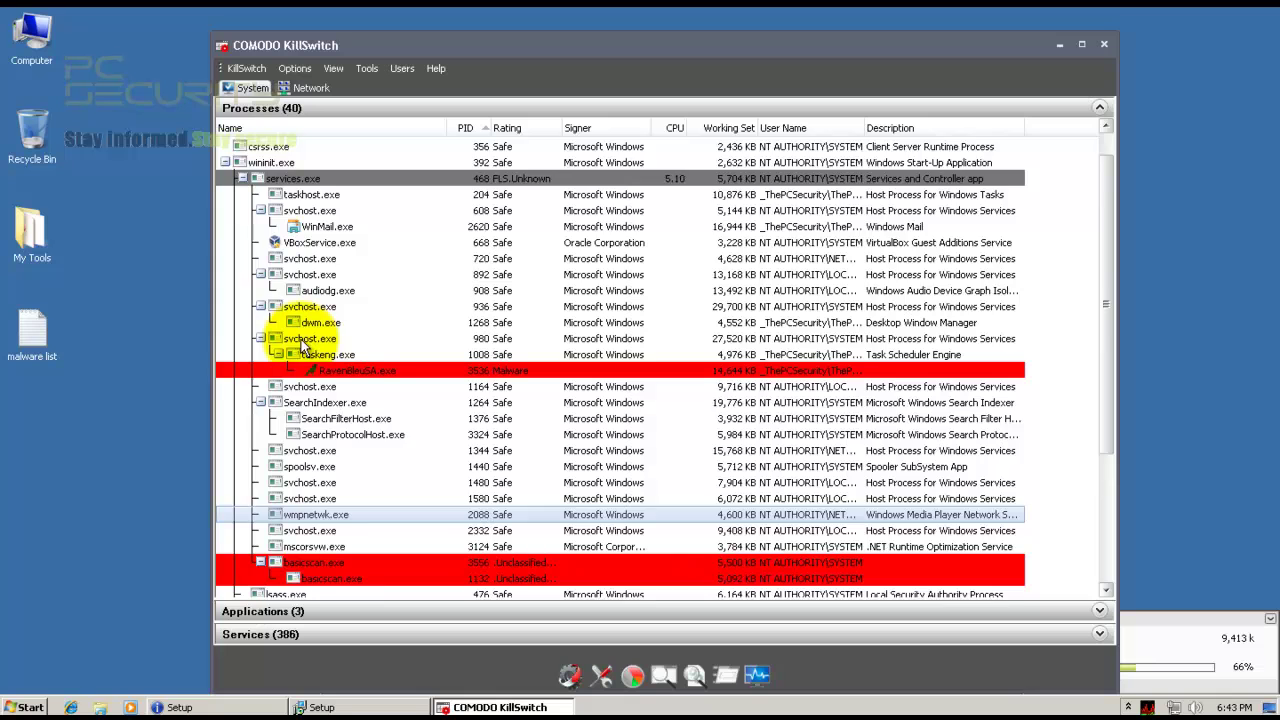
{"action": "scroll", "coordinate": [330, 260], "scroll_direction": "up", "scroll_amount": 3}
{"action": "left_click", "coordinate": [318, 255]}
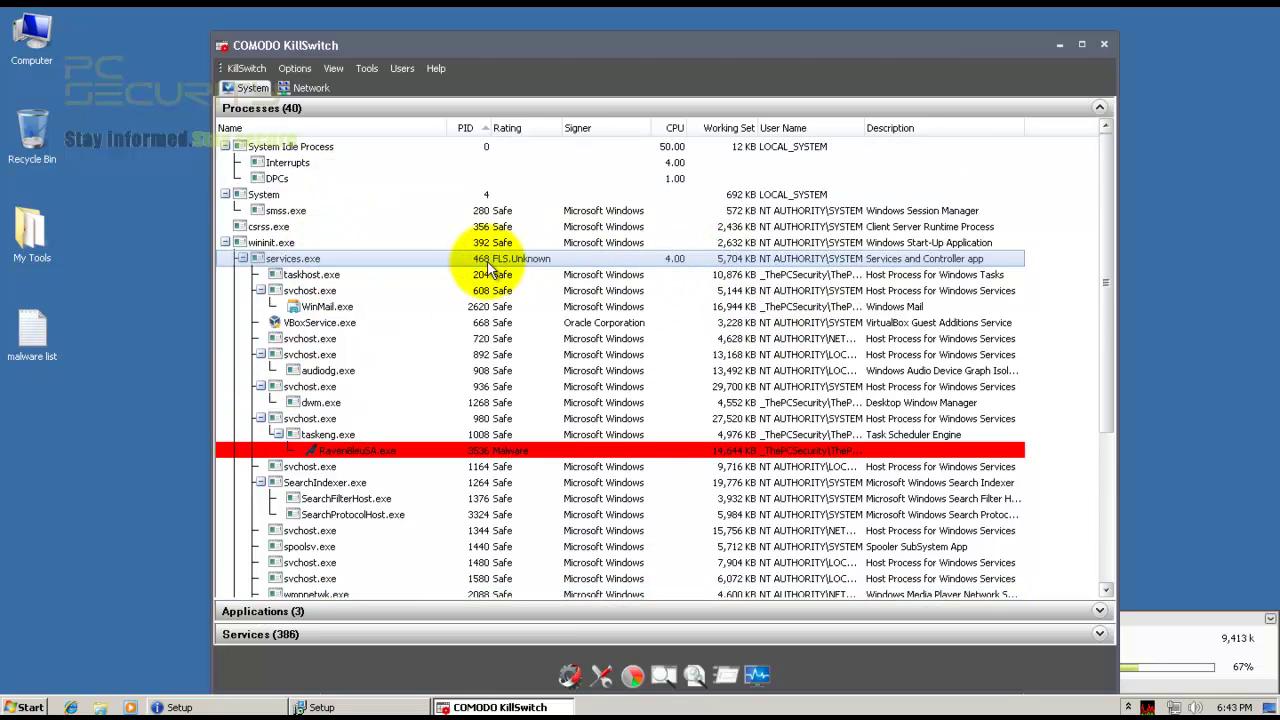
{"action": "left_click", "coordinate": [337, 166]}
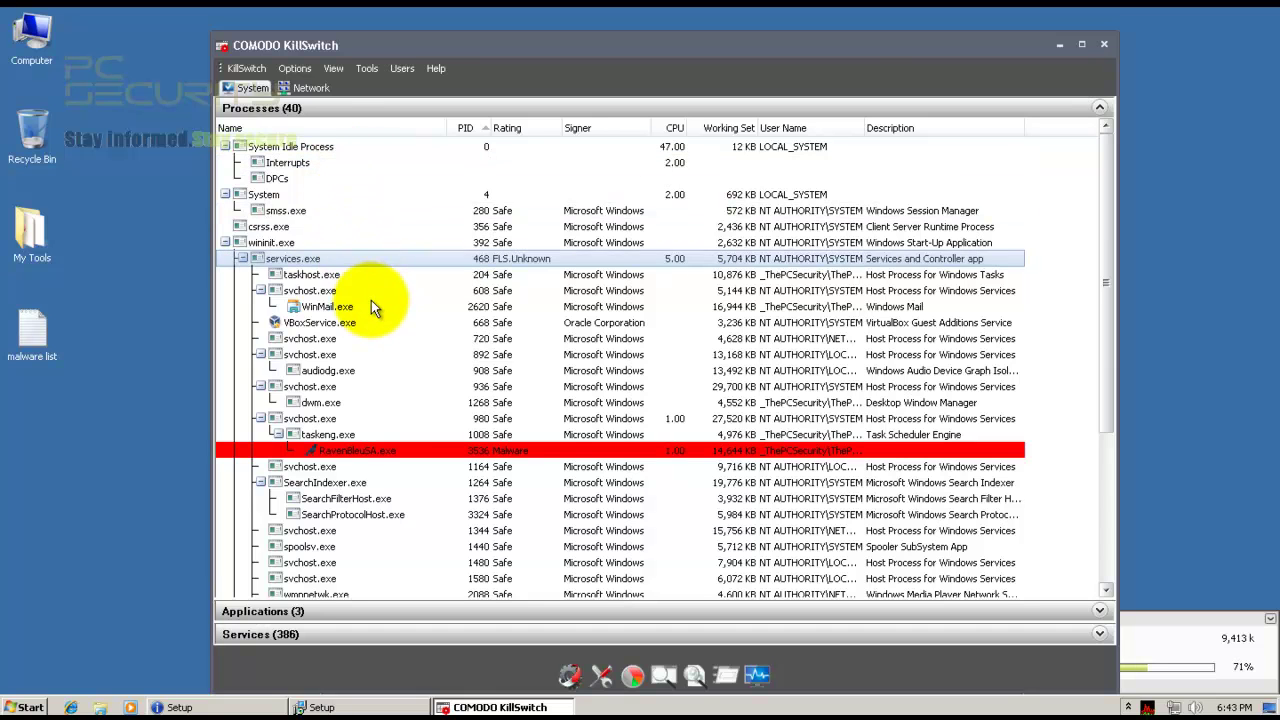
{"action": "left_click", "coordinate": [386, 464]}
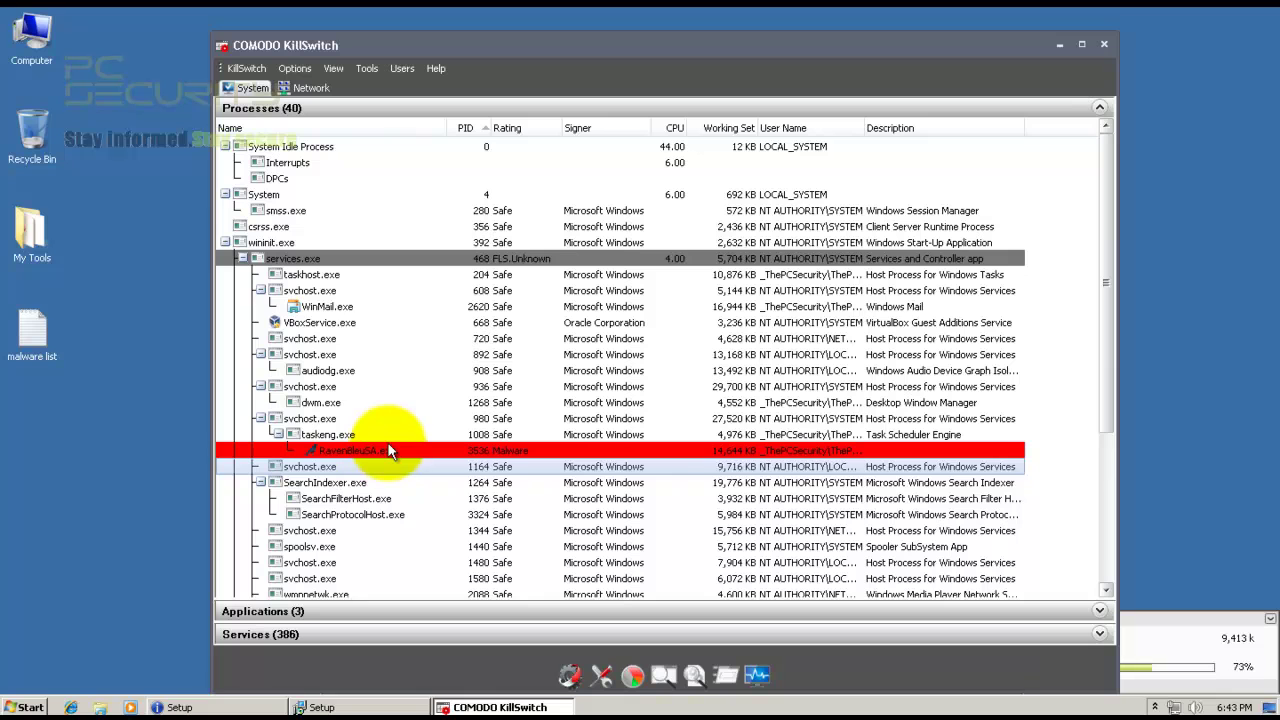
{"action": "left_click", "coordinate": [372, 306]}
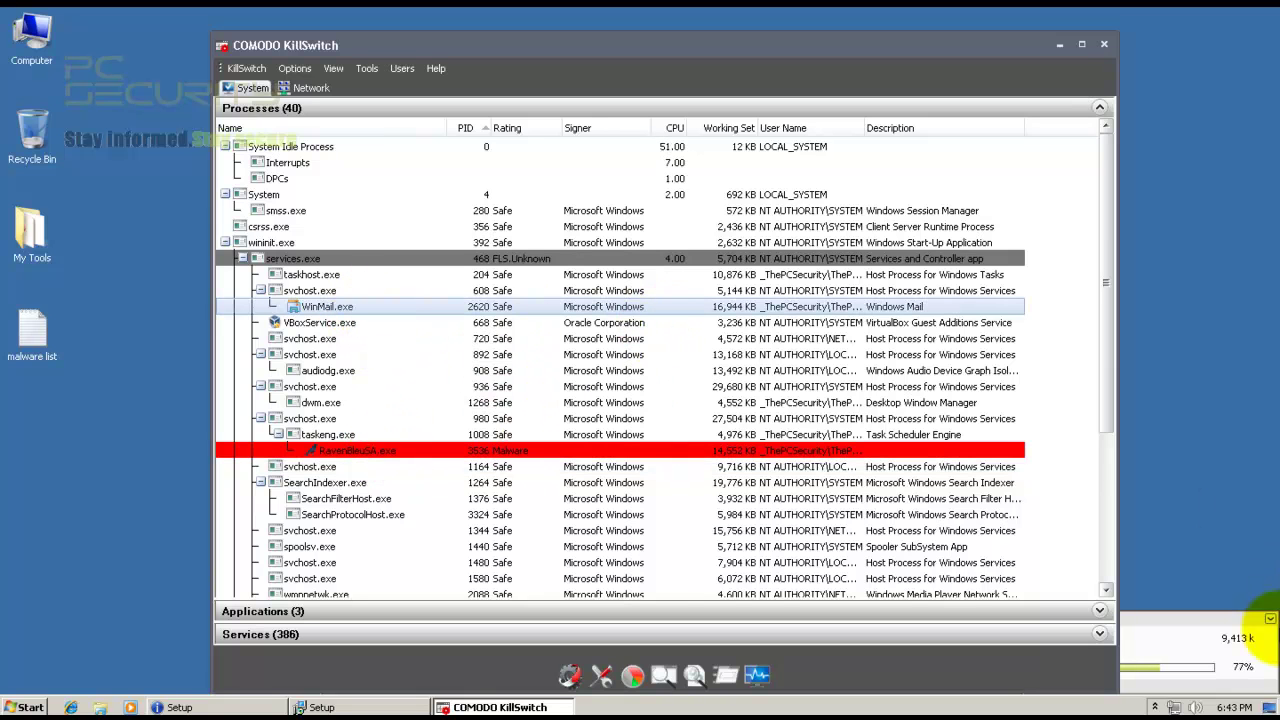
Step: Check the Xvid download progress, revisit RavenBleuSA.exe, then close KillSwitch
{"action": "left_click", "coordinate": [1270, 620]}
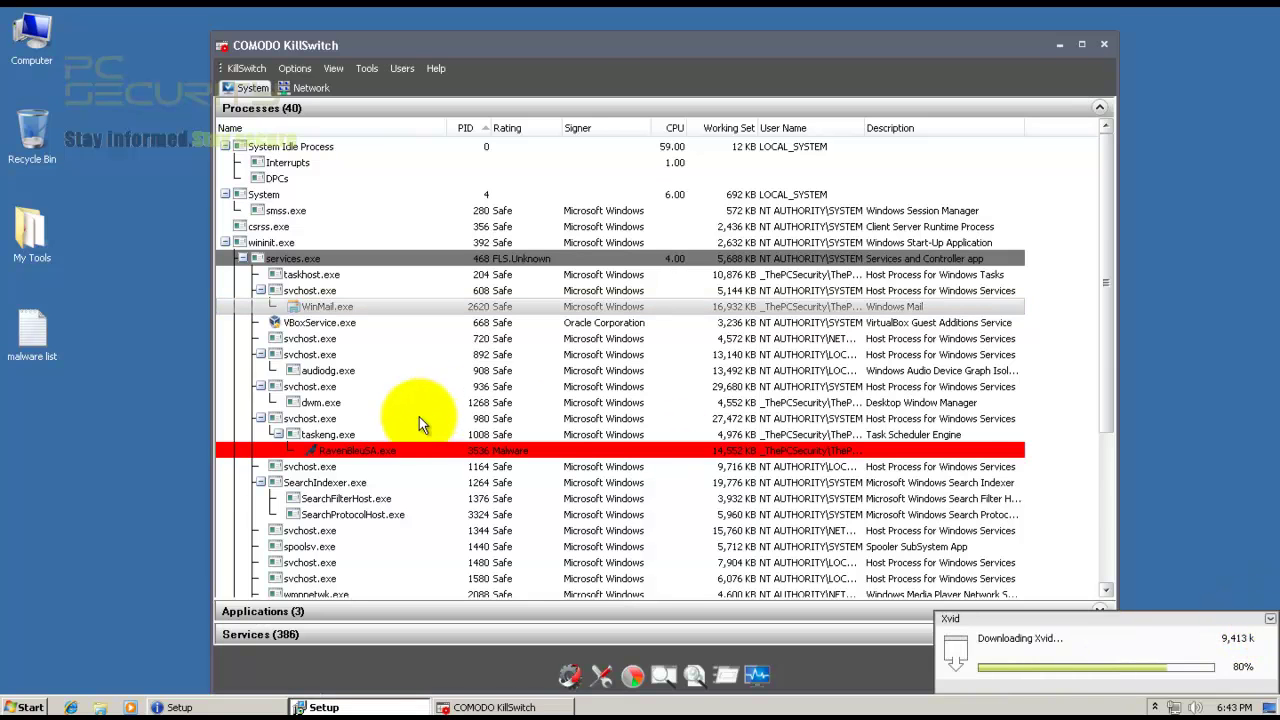
{"action": "left_click", "coordinate": [379, 450]}
{"action": "scroll", "coordinate": [388, 460], "scroll_direction": "down", "scroll_amount": 5}
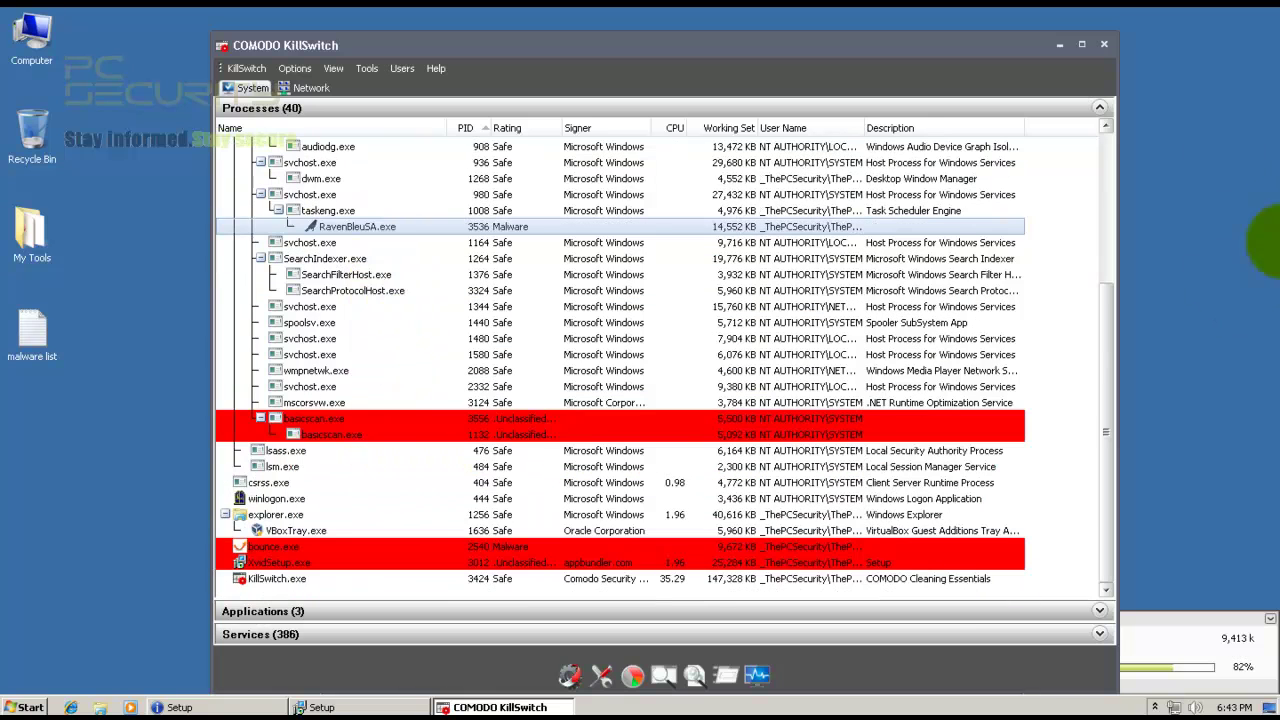
{"action": "left_click", "coordinate": [1103, 45]}
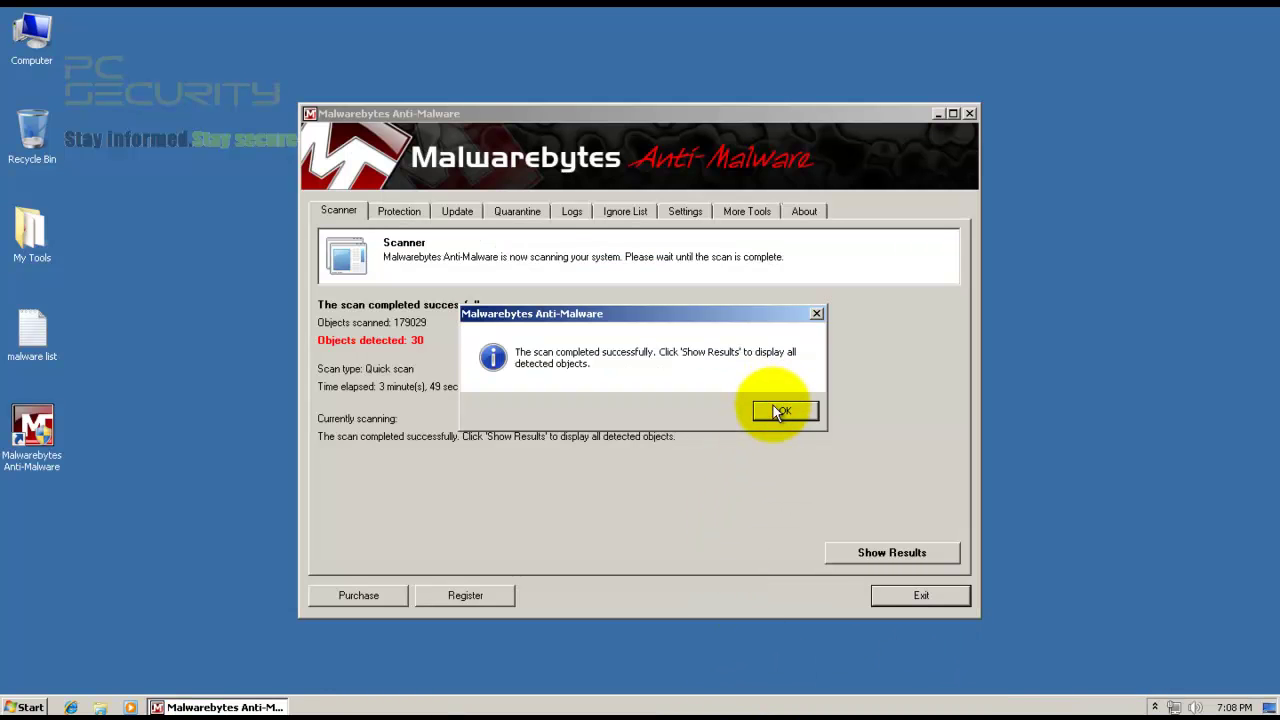
Step: Dismiss the scan-complete message, show the detected objects and widen the Vendor column
{"action": "left_click", "coordinate": [780, 412]}
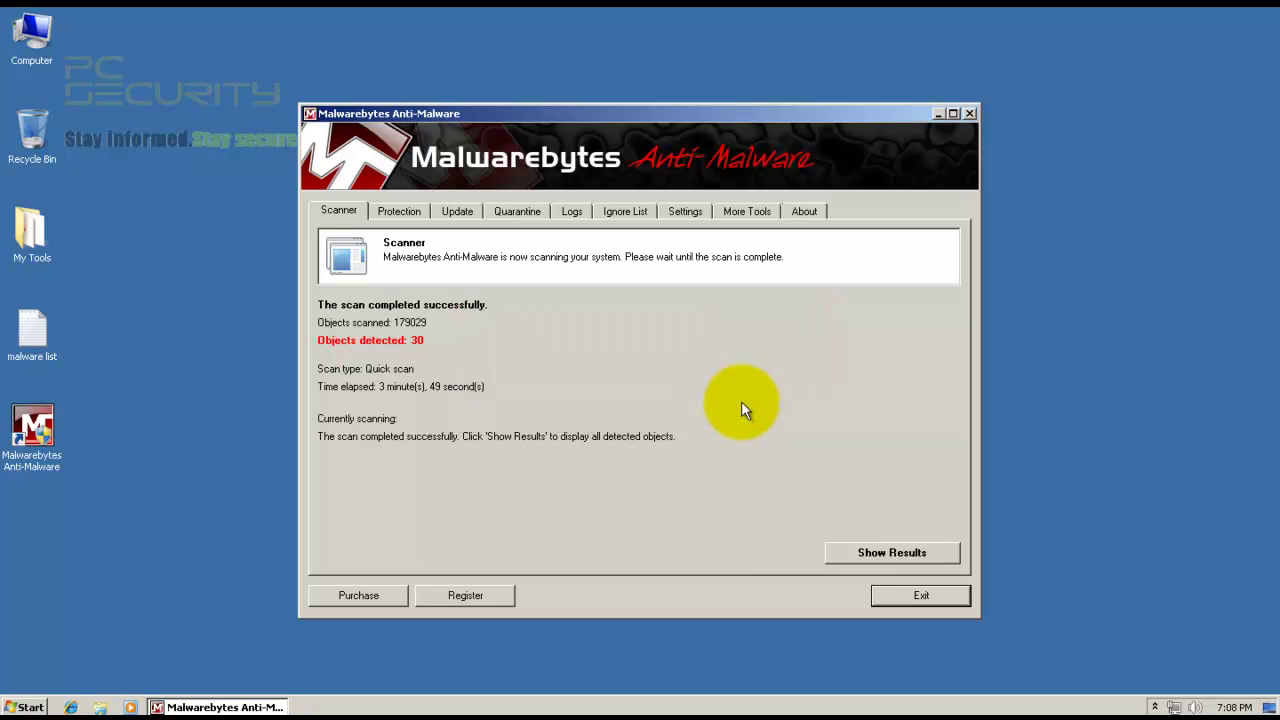
{"action": "left_click", "coordinate": [855, 553]}
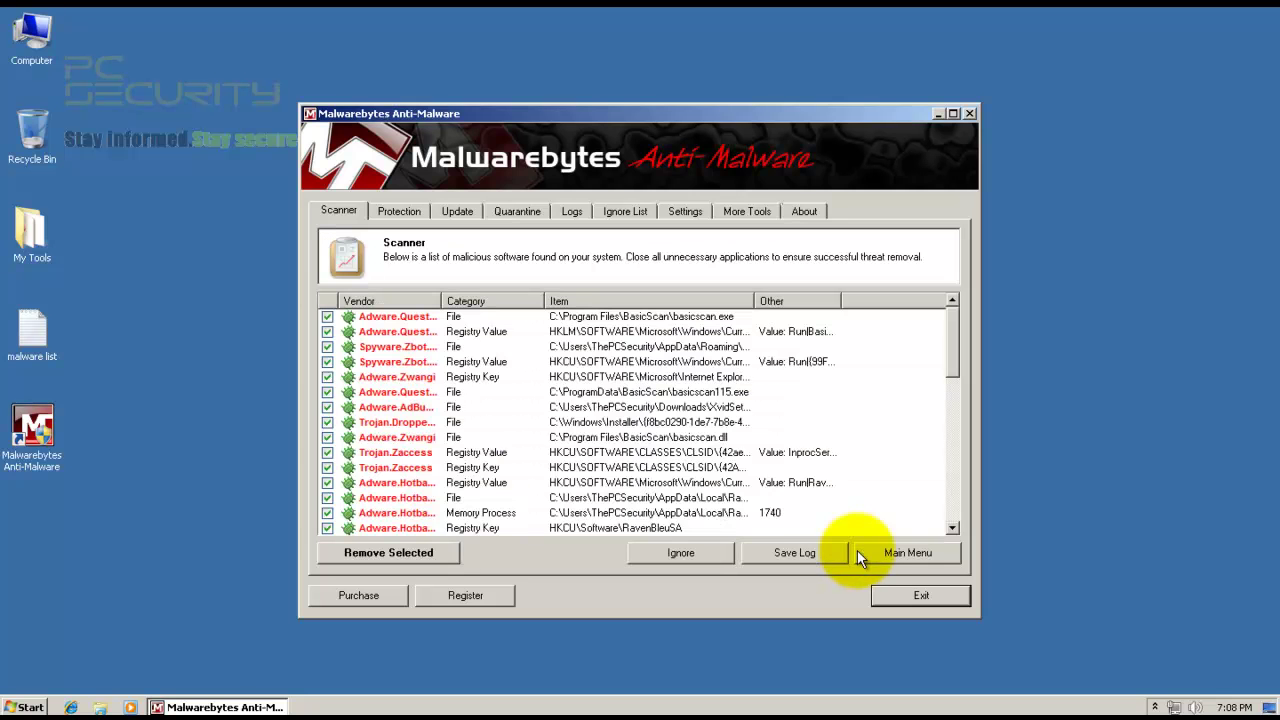
{"action": "left_click", "coordinate": [418, 320]}
{"action": "left_click_drag", "start_coordinate": [441, 301], "coordinate": [748, 301]}
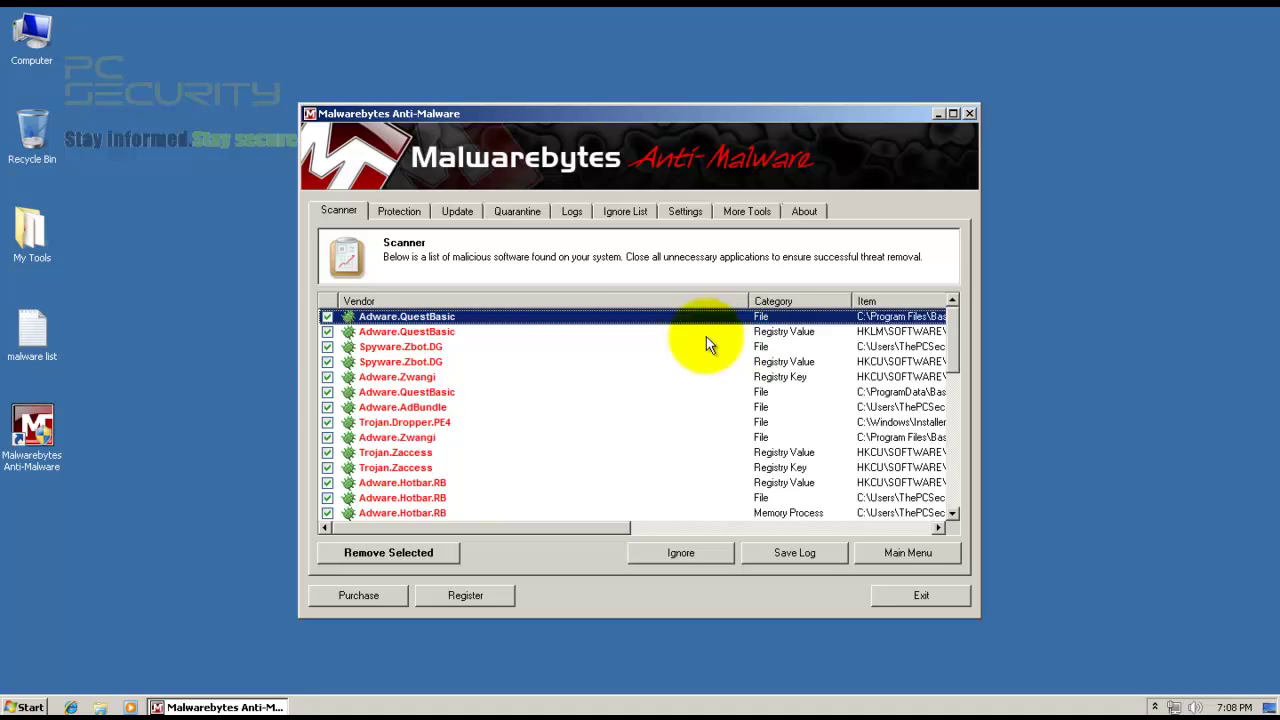
Step: Review the Adware.QuestBasic, Spyware.Zbot.DG, Adware.Zwangi, Adware.AdBundle, Trojan.Dropper.PE4 and Trojan.Zaccess detections
{"action": "left_click", "coordinate": [790, 334]}
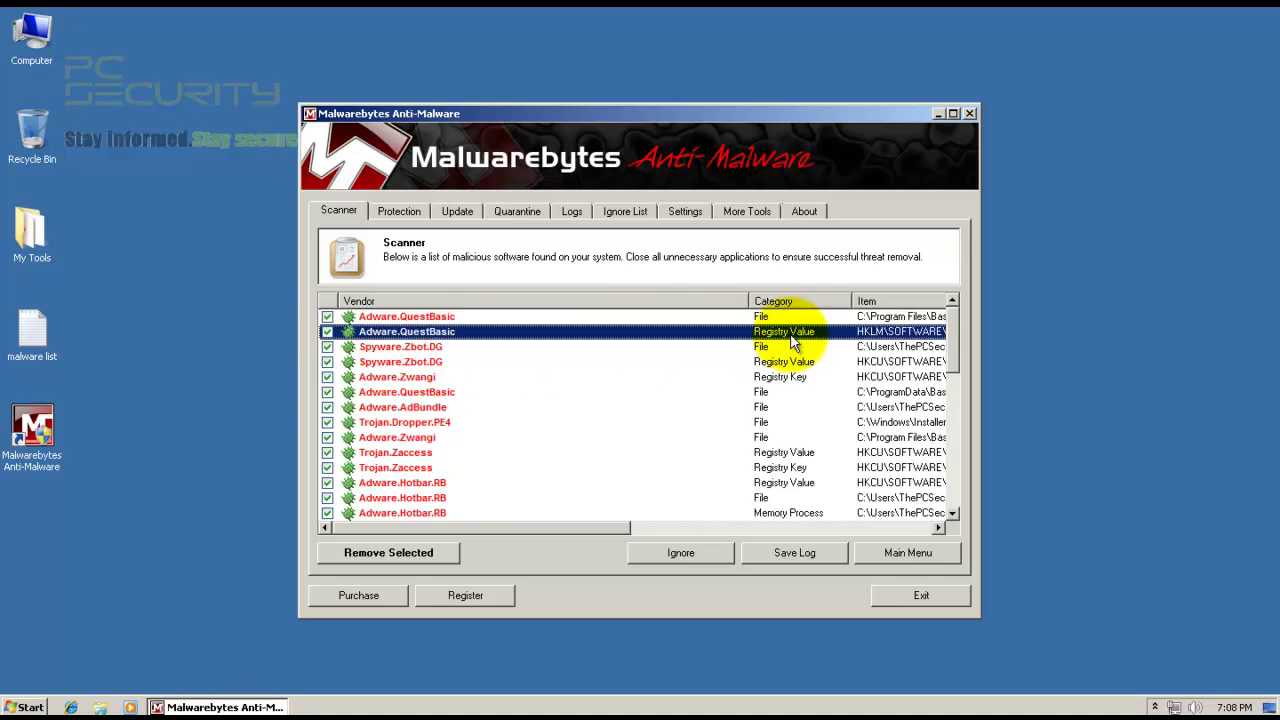
{"action": "left_click", "coordinate": [437, 348]}
{"action": "left_click", "coordinate": [415, 364]}
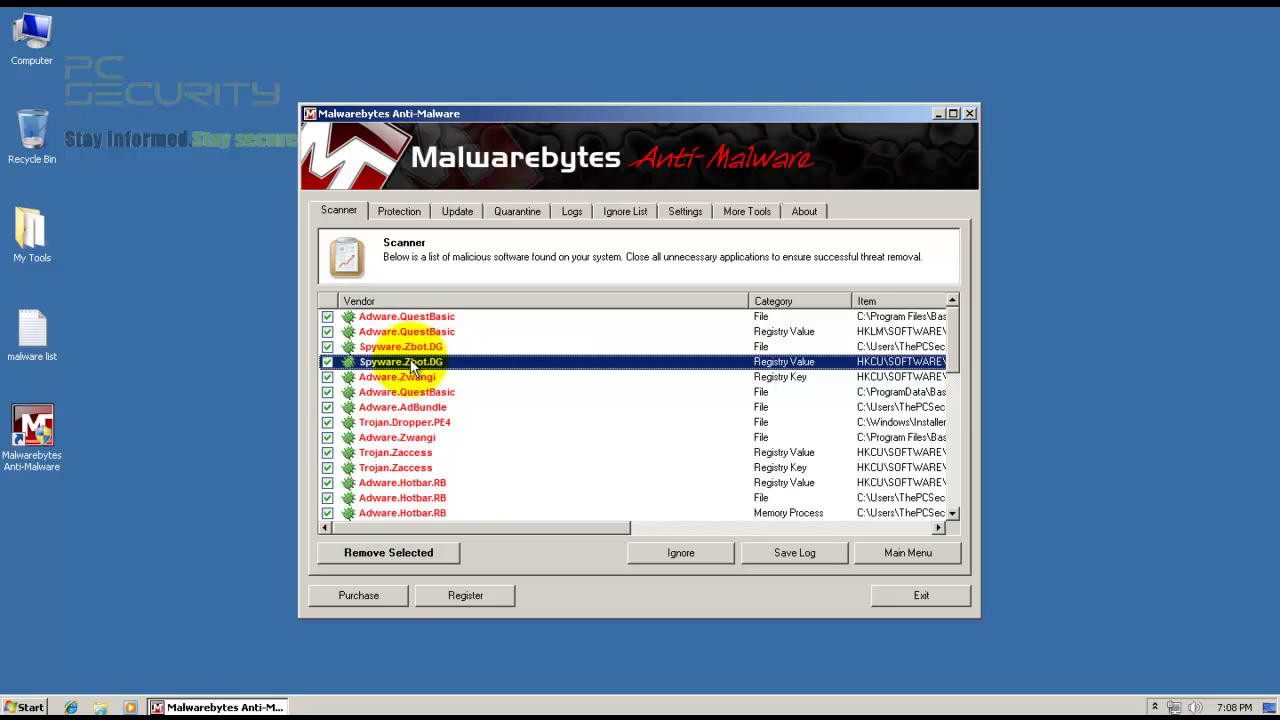
{"action": "left_click", "coordinate": [862, 347]}
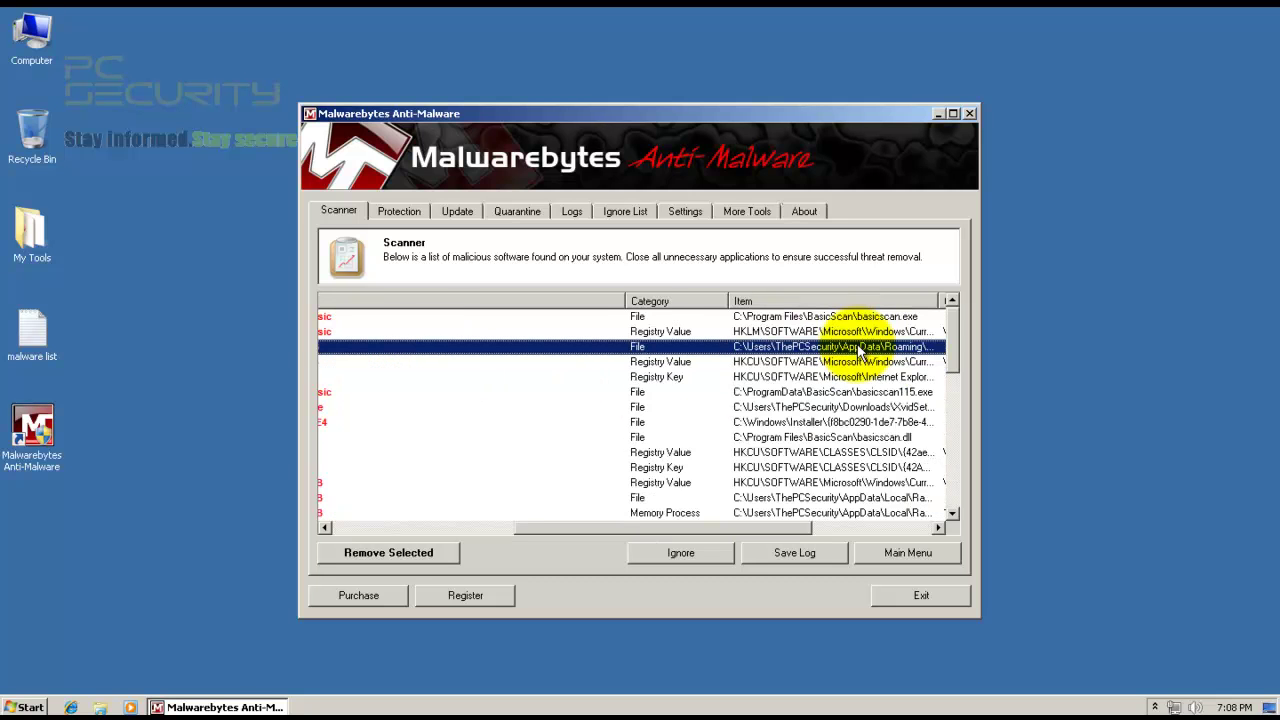
{"action": "left_click_drag", "start_coordinate": [657, 528], "coordinate": [467, 495]}
{"action": "left_click", "coordinate": [432, 362]}
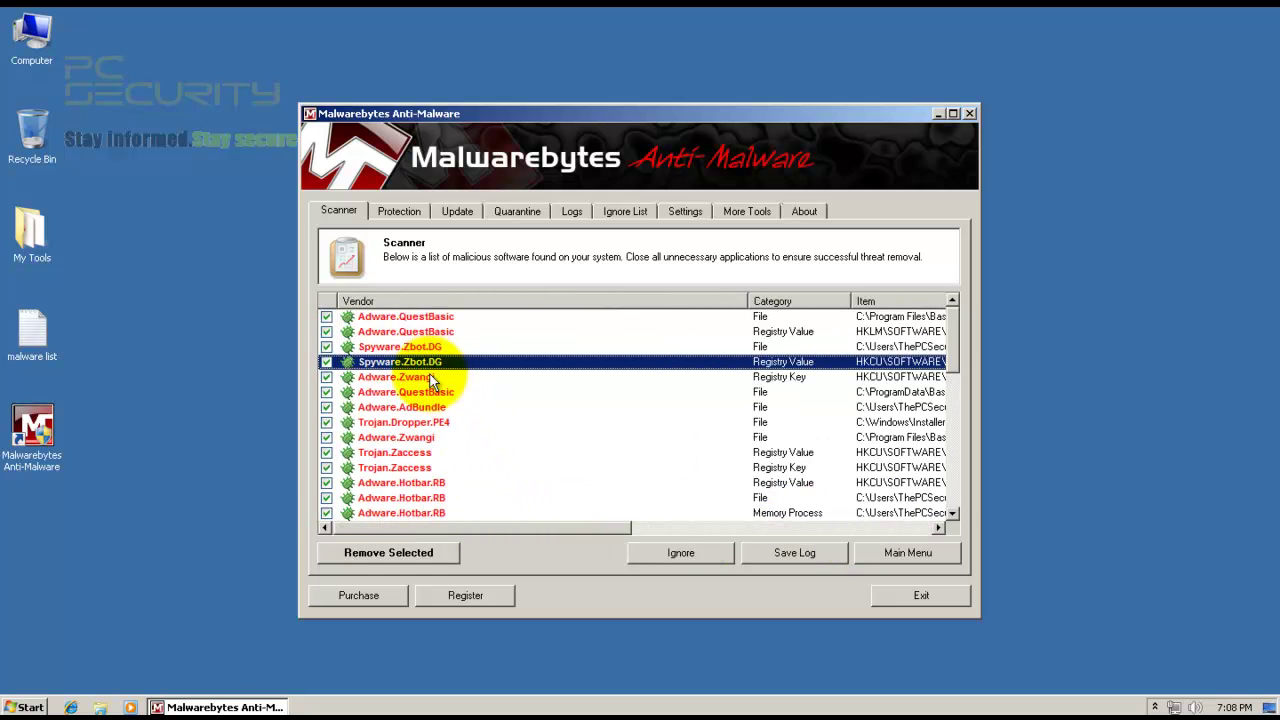
{"action": "left_click", "coordinate": [427, 377]}
{"action": "left_click", "coordinate": [414, 406]}
{"action": "left_click", "coordinate": [414, 422]}
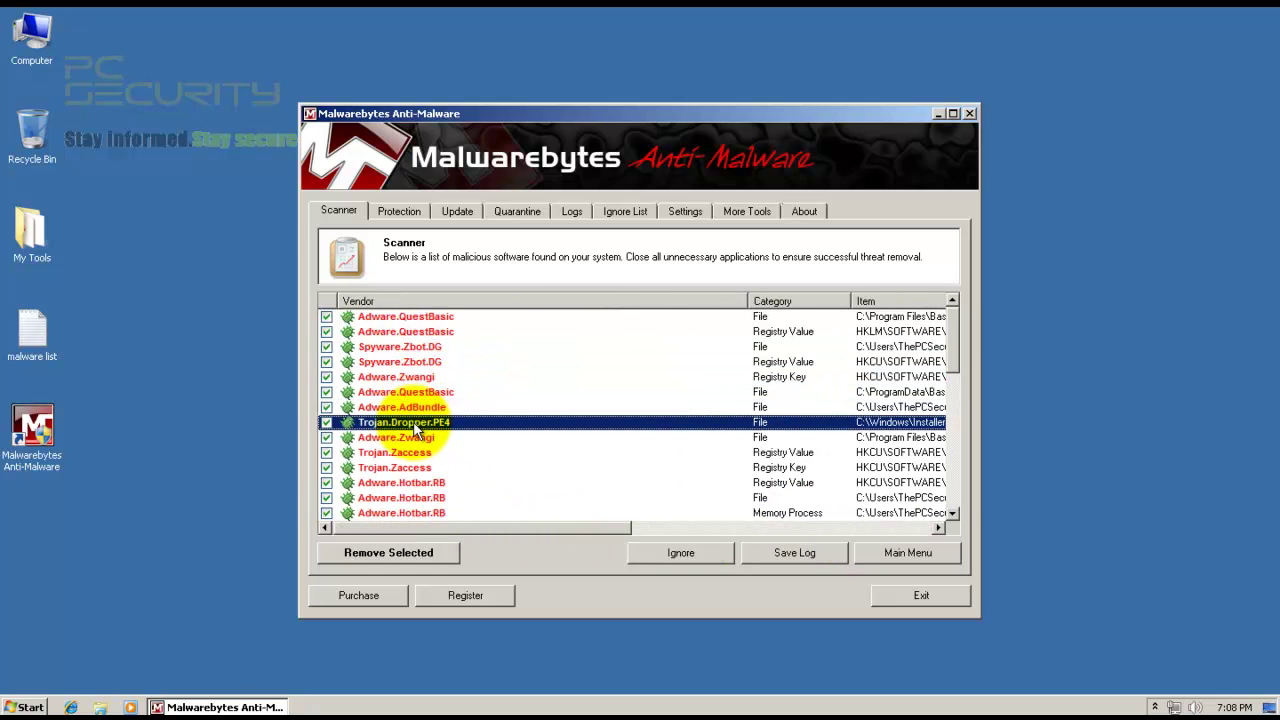
{"action": "left_click", "coordinate": [441, 468]}
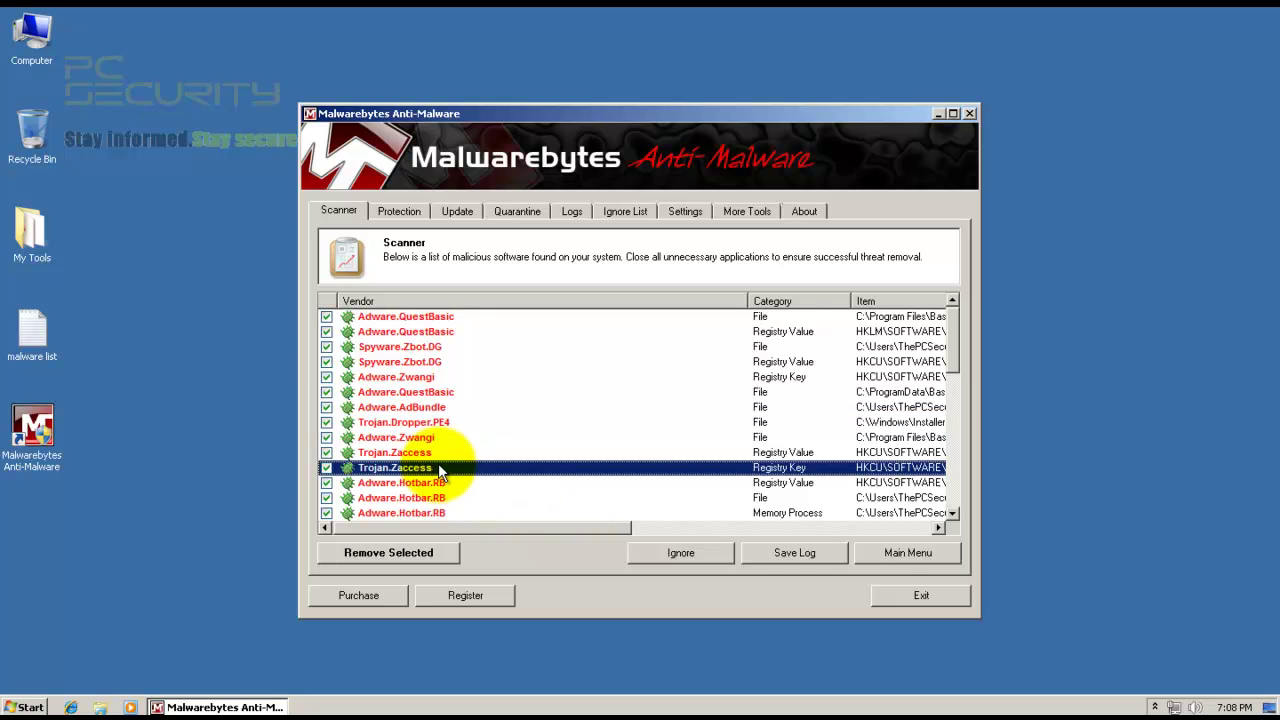
Step: Review the Trojan.Zaccess and Adware.Hotbar.RB entries, then remove all selected detections
{"action": "scroll", "coordinate": [442, 467], "scroll_direction": "down", "scroll_amount": 4}
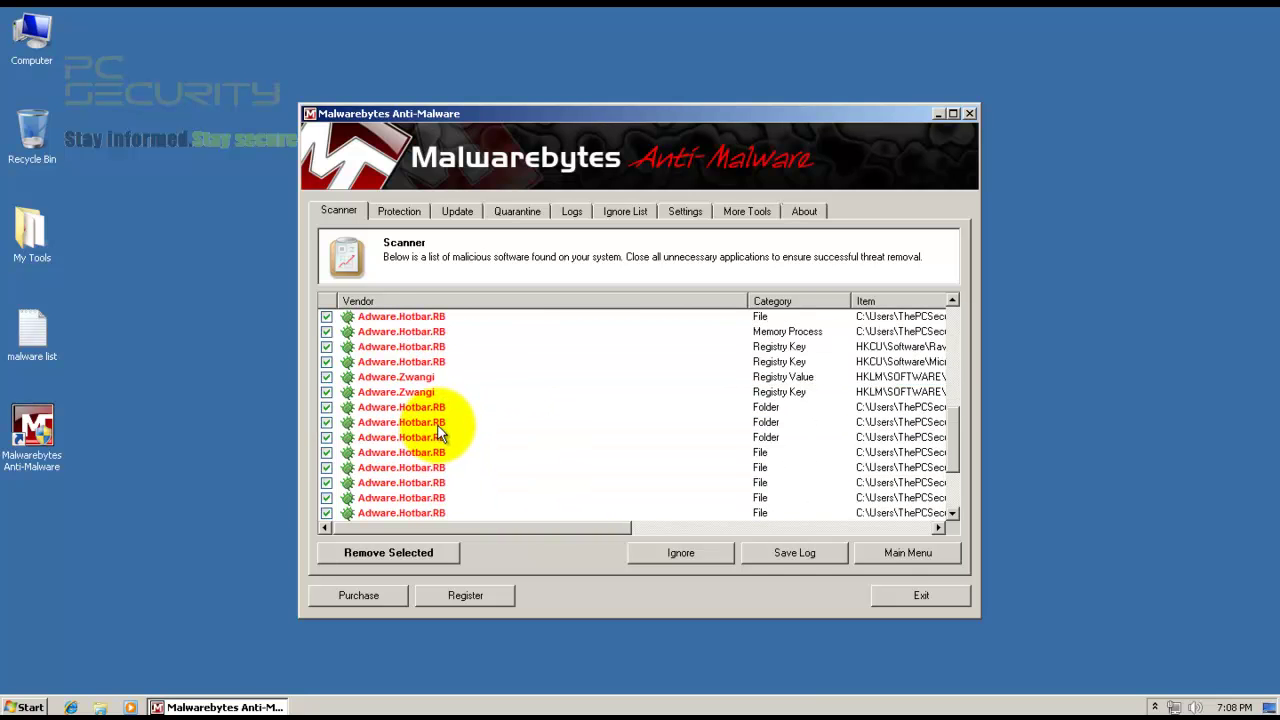
{"action": "scroll", "coordinate": [437, 415], "scroll_direction": "up", "scroll_amount": 3}
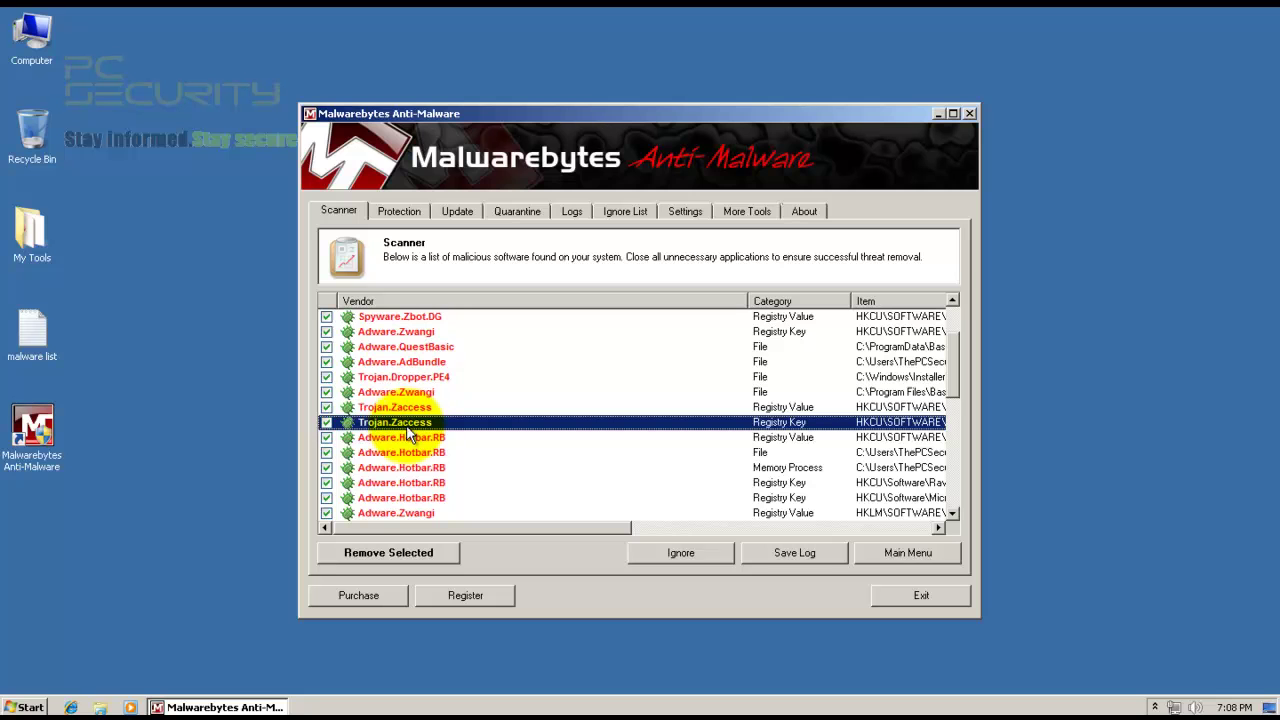
{"action": "left_click", "coordinate": [410, 407]}
{"action": "scroll", "coordinate": [417, 427], "scroll_direction": "down", "scroll_amount": 4}
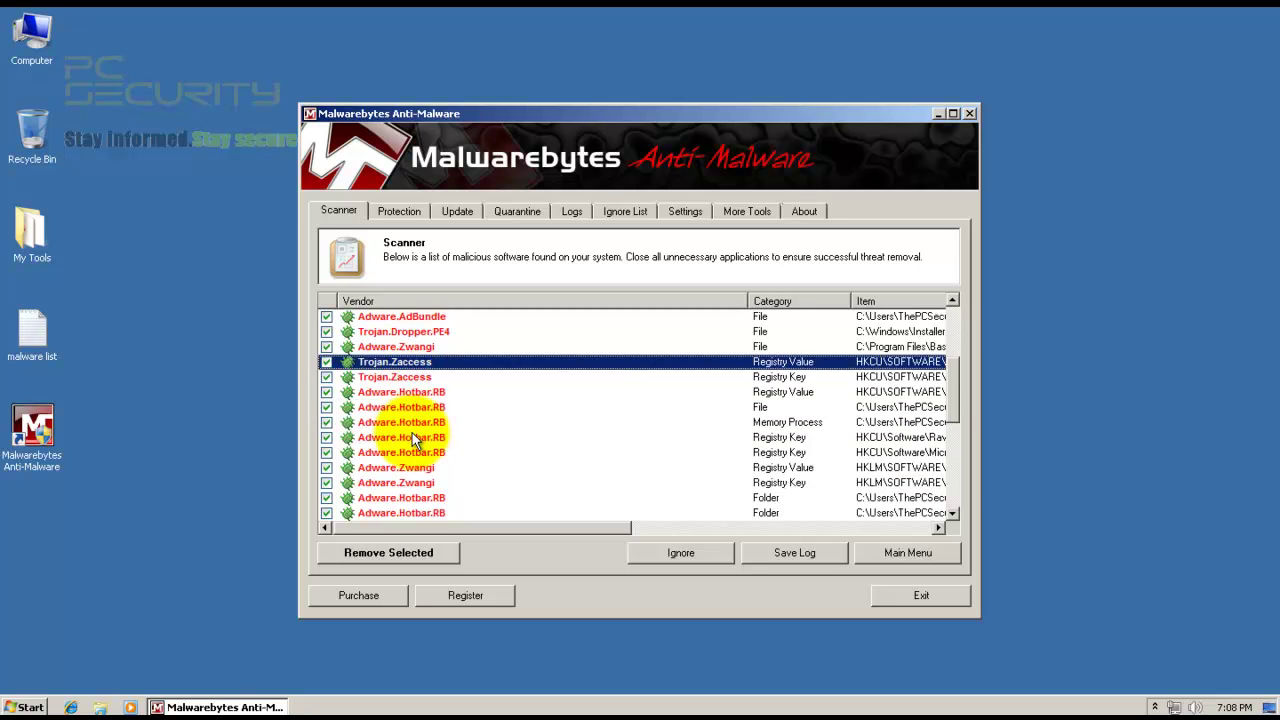
{"action": "left_click", "coordinate": [418, 436]}
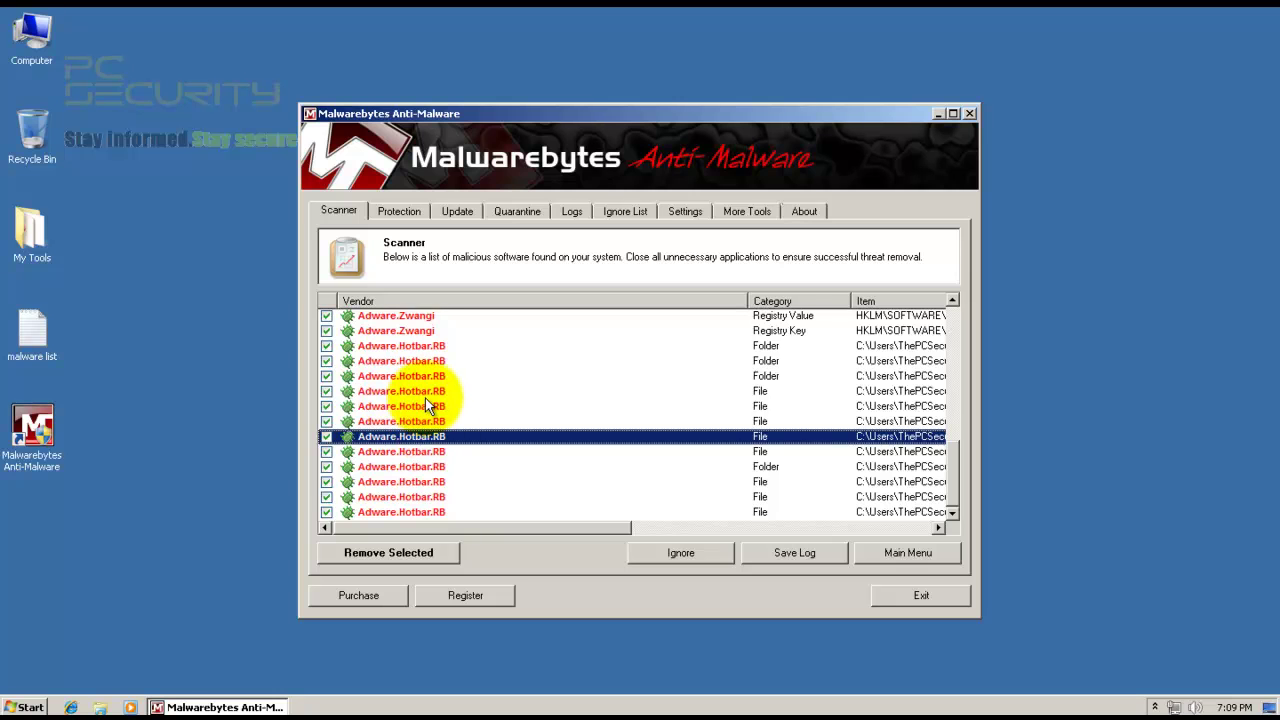
{"action": "scroll", "coordinate": [428, 400], "scroll_direction": "up", "scroll_amount": 2}
{"action": "left_click", "coordinate": [437, 551]}
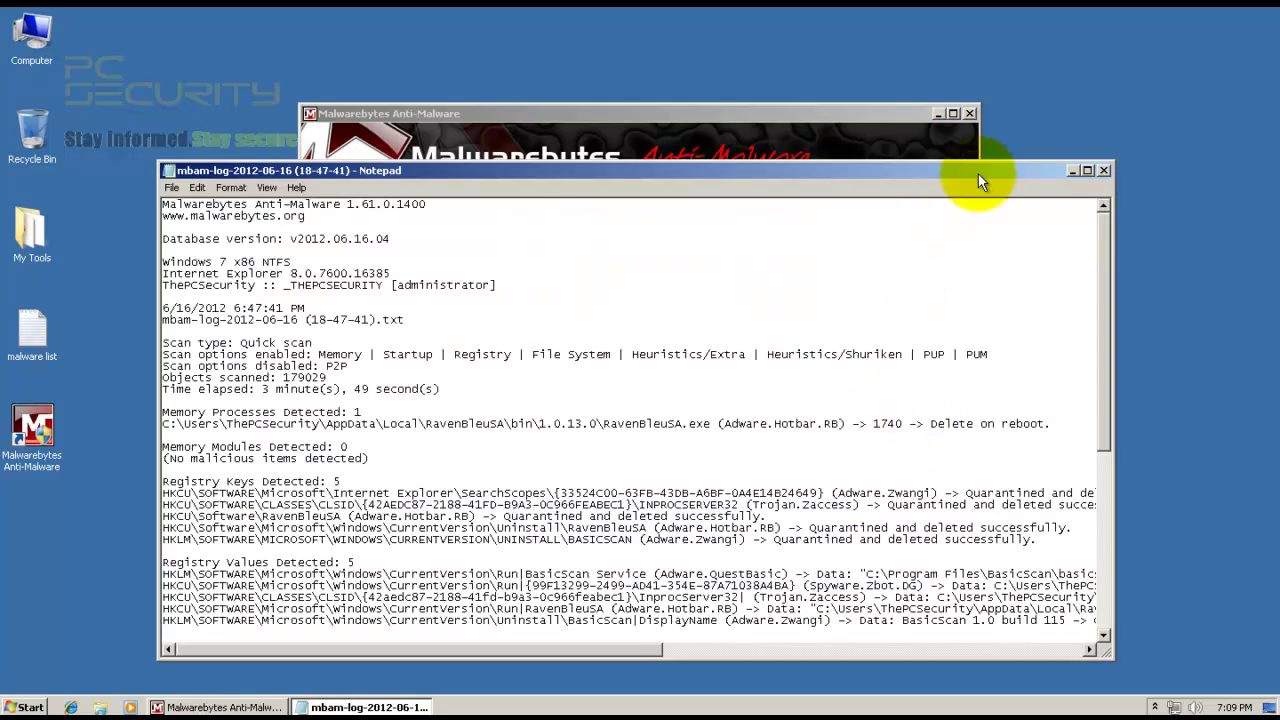
Step: Close the Malwarebytes scan log and accept restarting Windows now
{"action": "left_click", "coordinate": [1101, 171]}
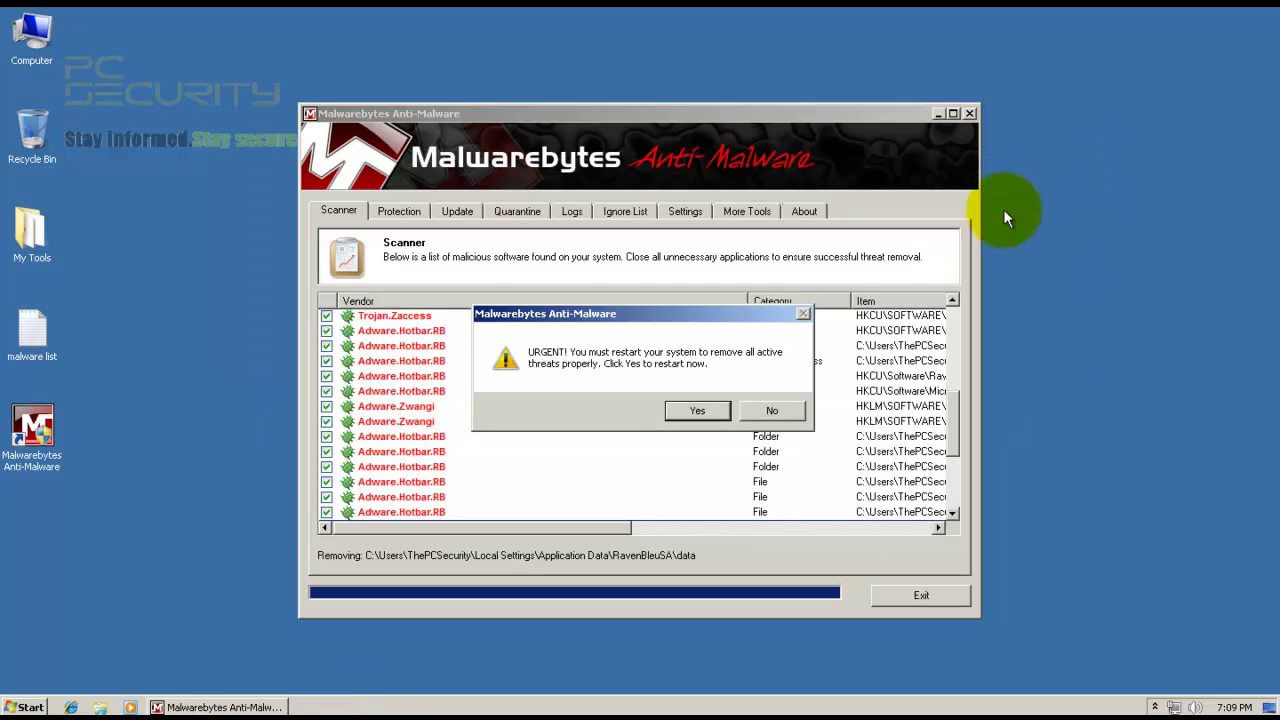
{"action": "left_click", "coordinate": [690, 413]}
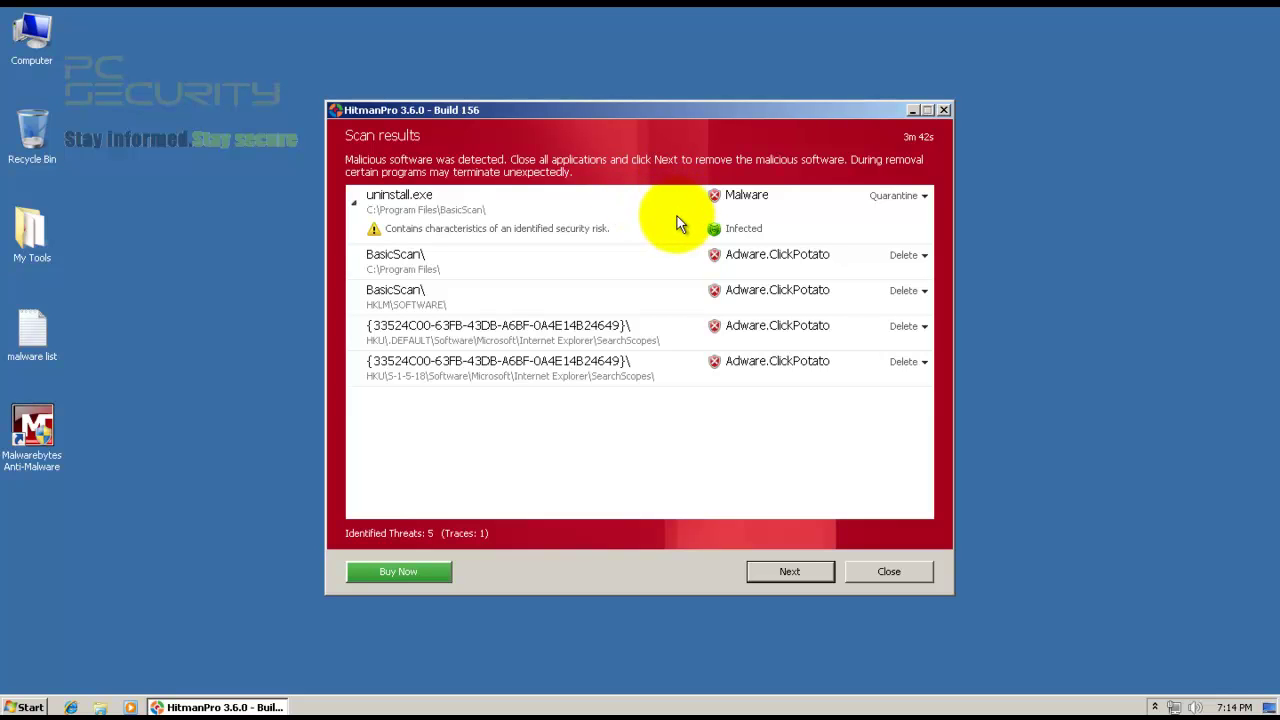
{"action": "left_click", "coordinate": [644, 218]}
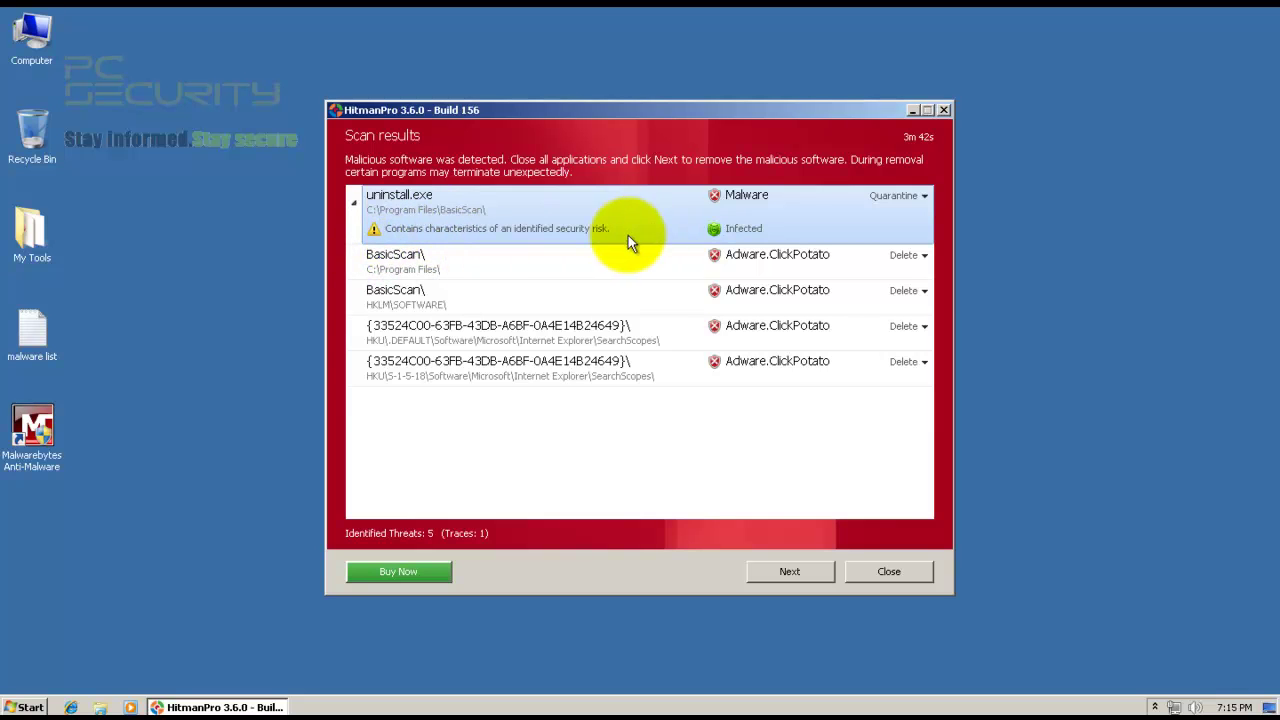
{"action": "left_click", "coordinate": [712, 264]}
{"action": "left_click", "coordinate": [716, 295]}
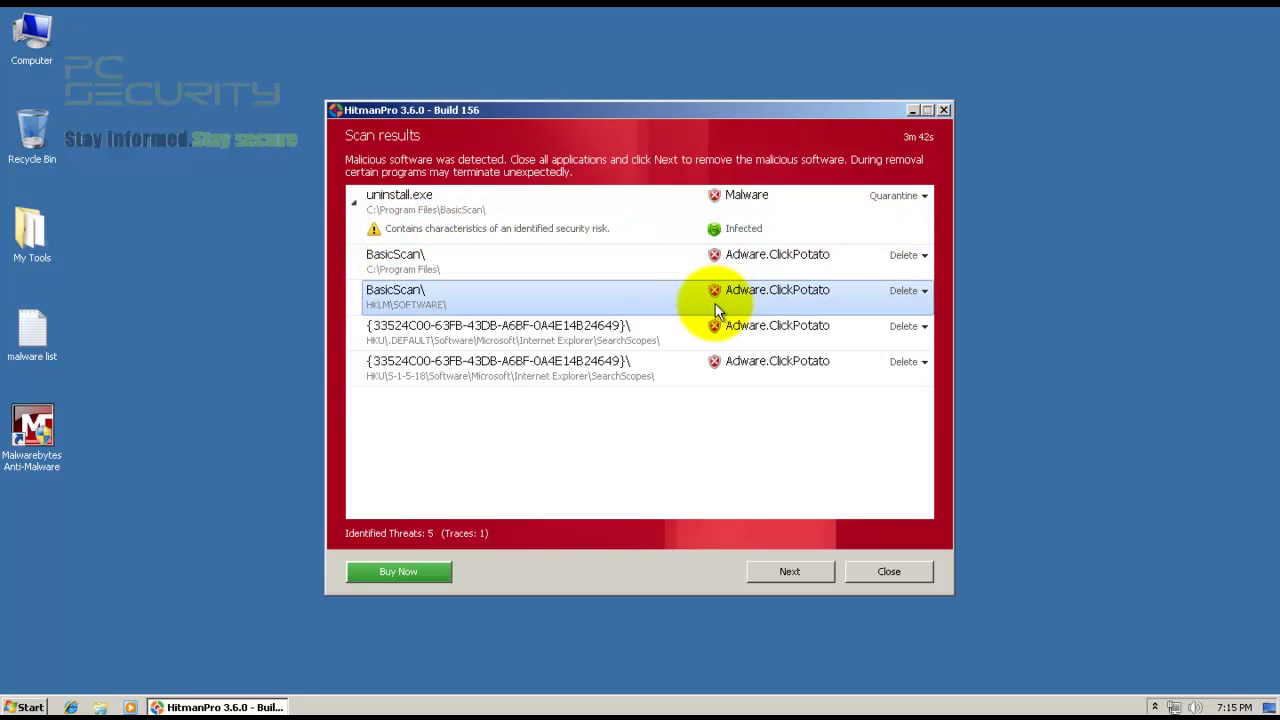
{"action": "left_click", "coordinate": [714, 330]}
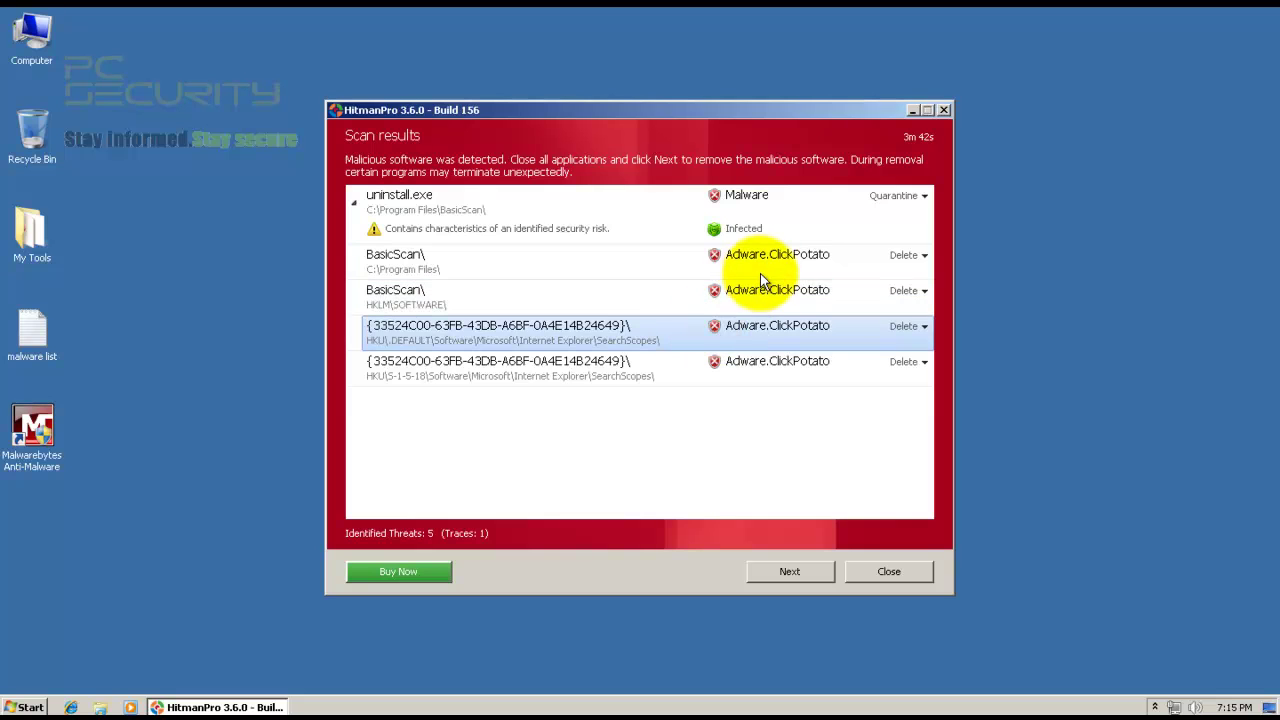
{"action": "left_click", "coordinate": [705, 262]}
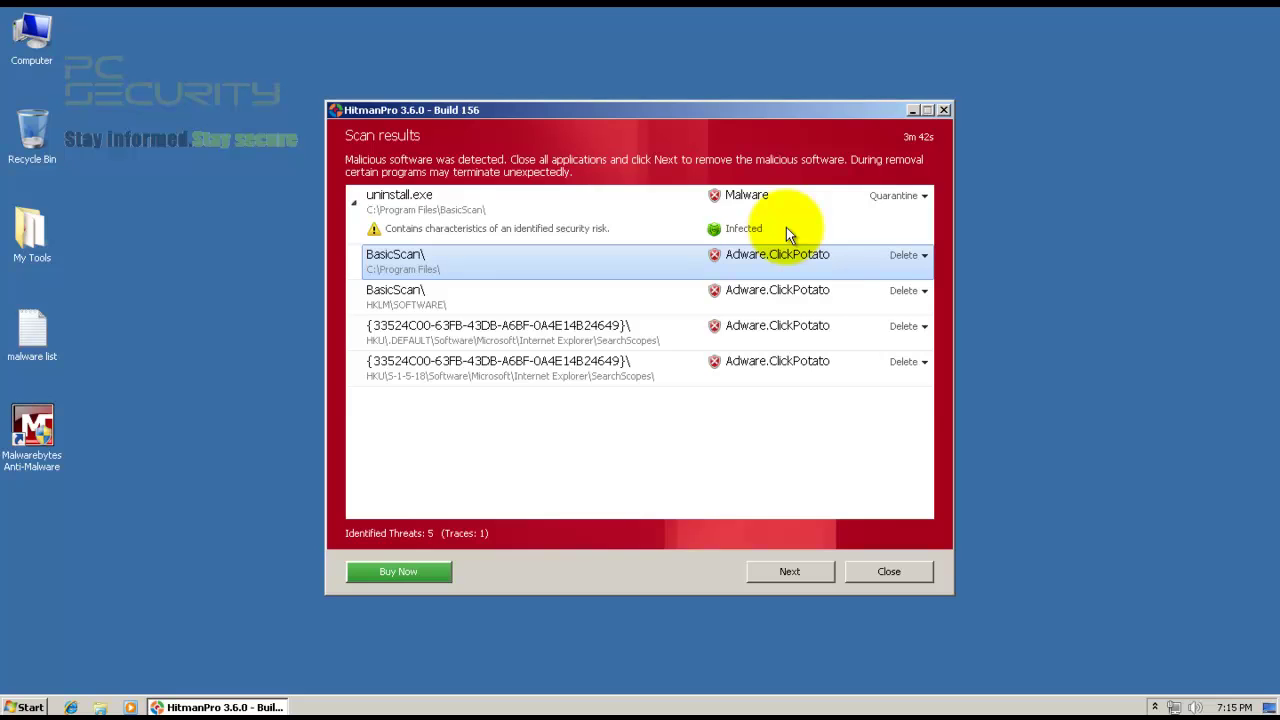
{"action": "left_click", "coordinate": [736, 214]}
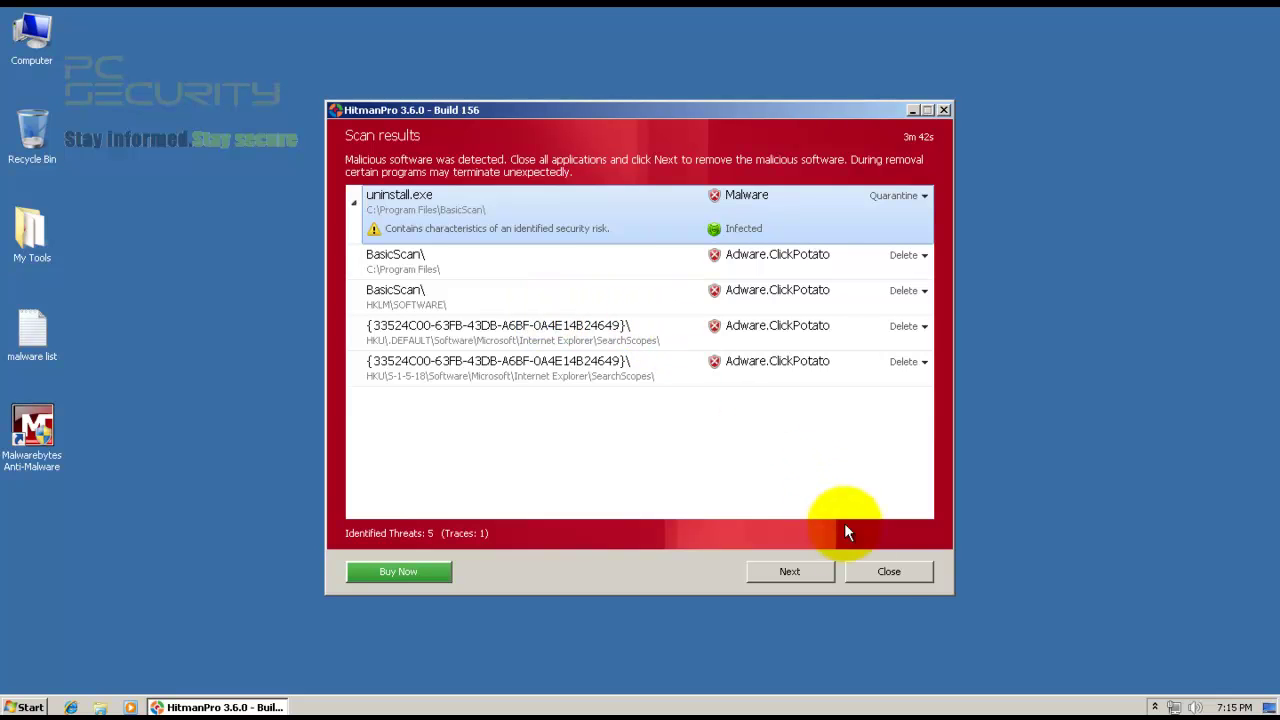
Step: Close the HitmanPro scan results window
{"action": "left_click", "coordinate": [888, 573]}
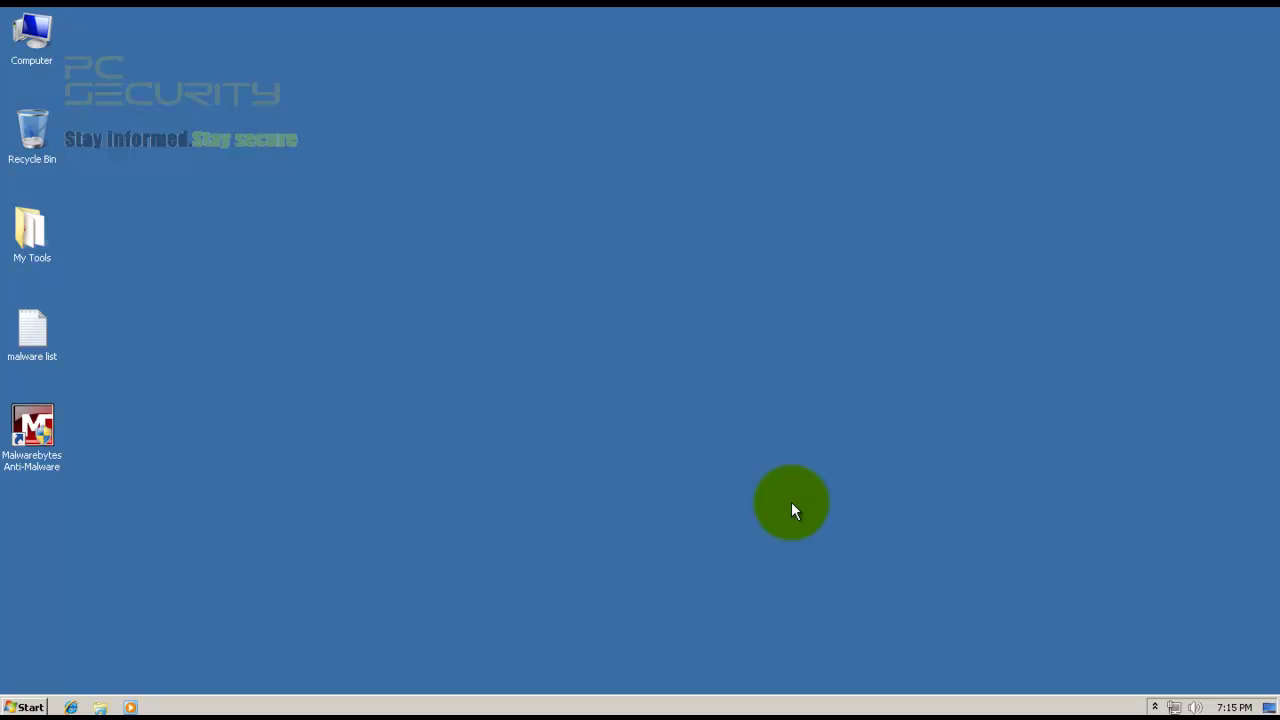